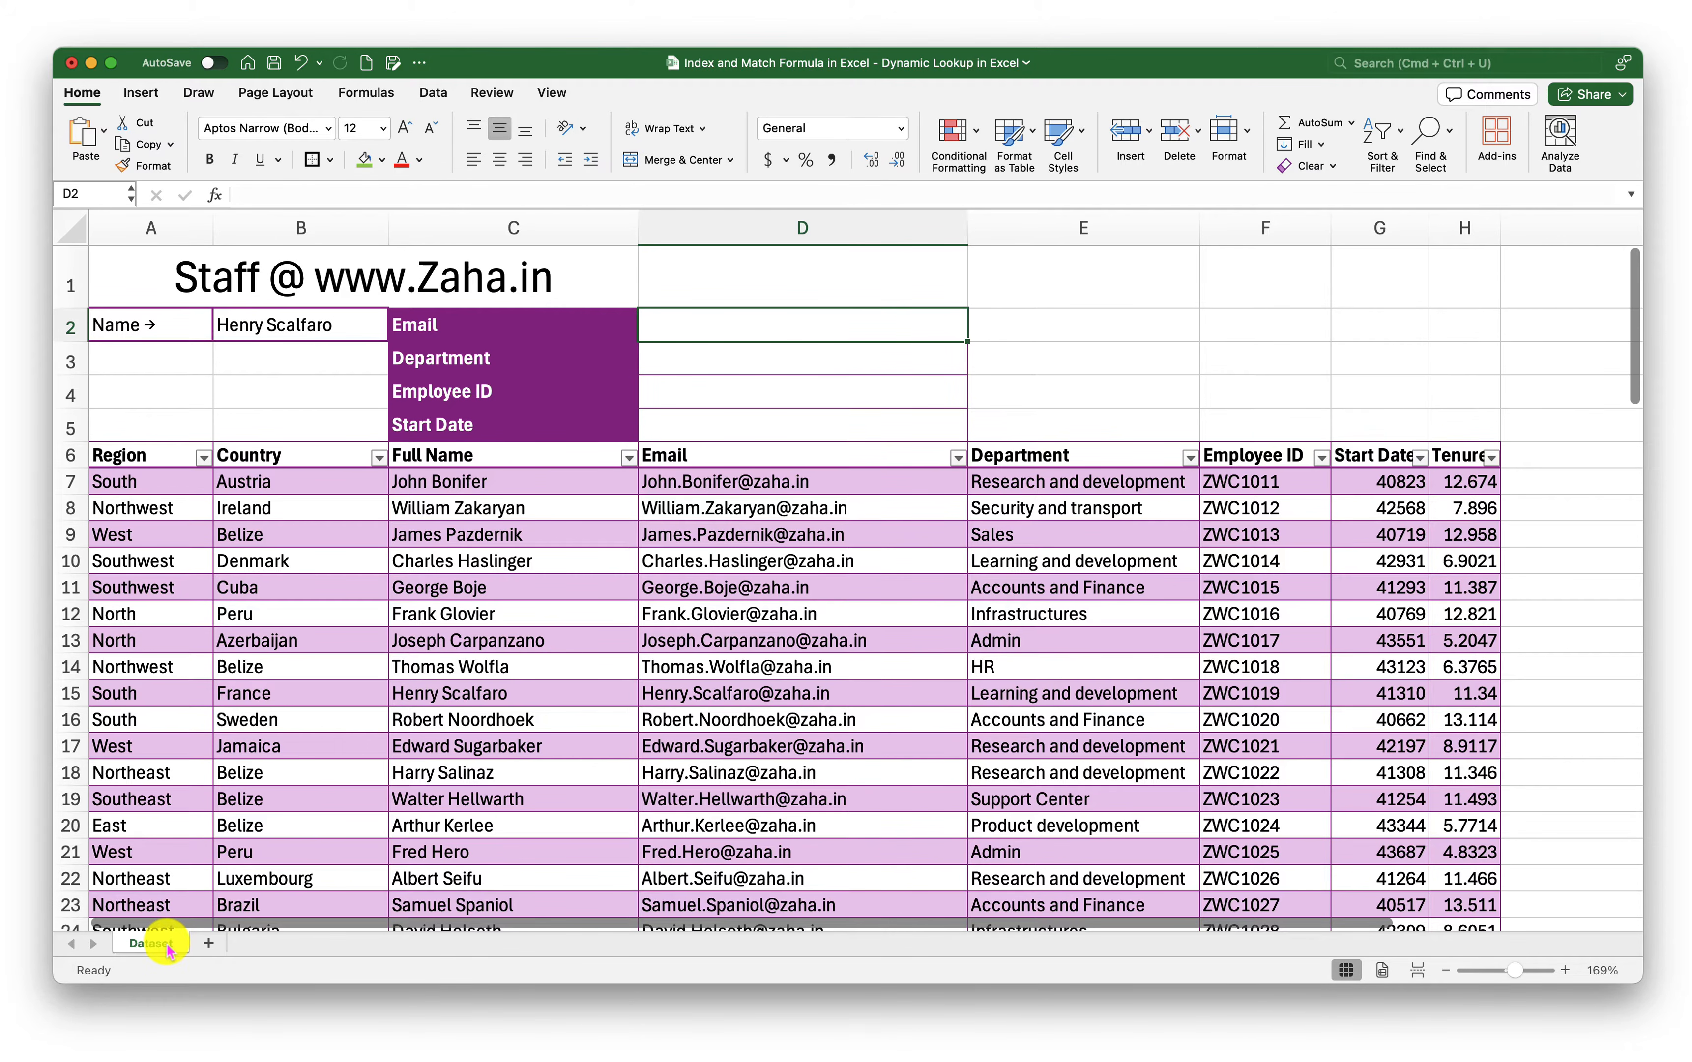
Step: Choose the employee listed in row 14 as the lookup name in B2
click(591, 506)
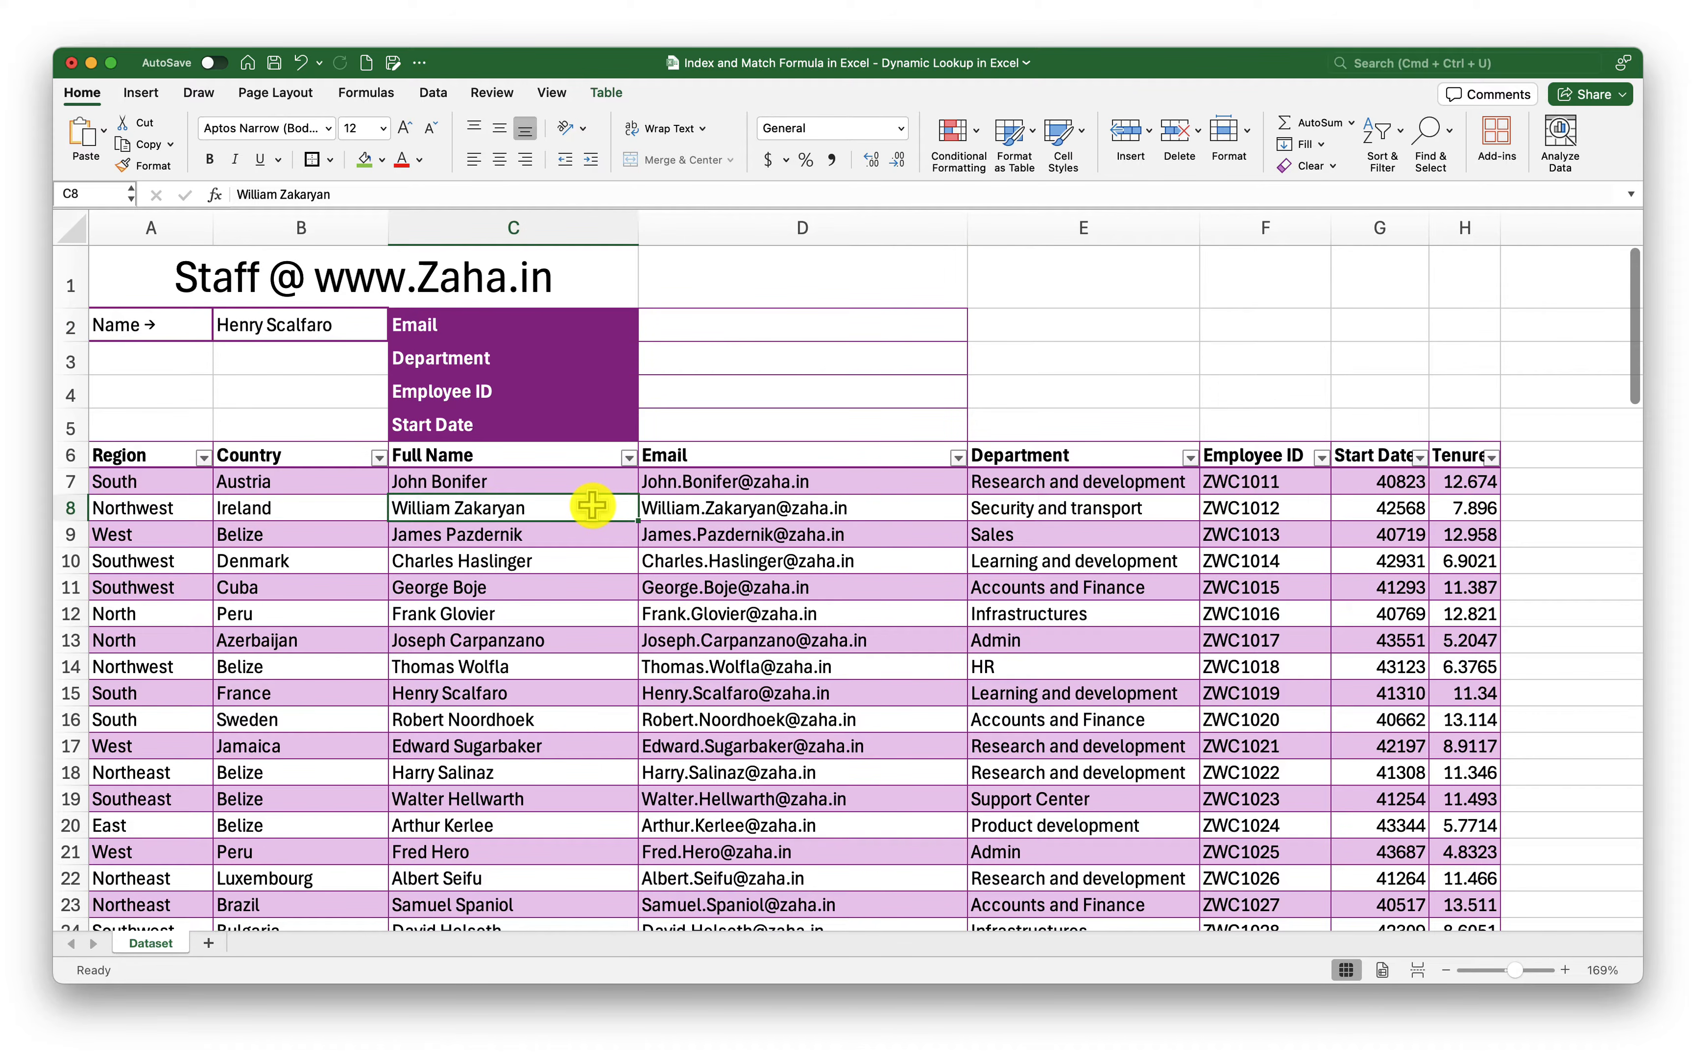
click(751, 334)
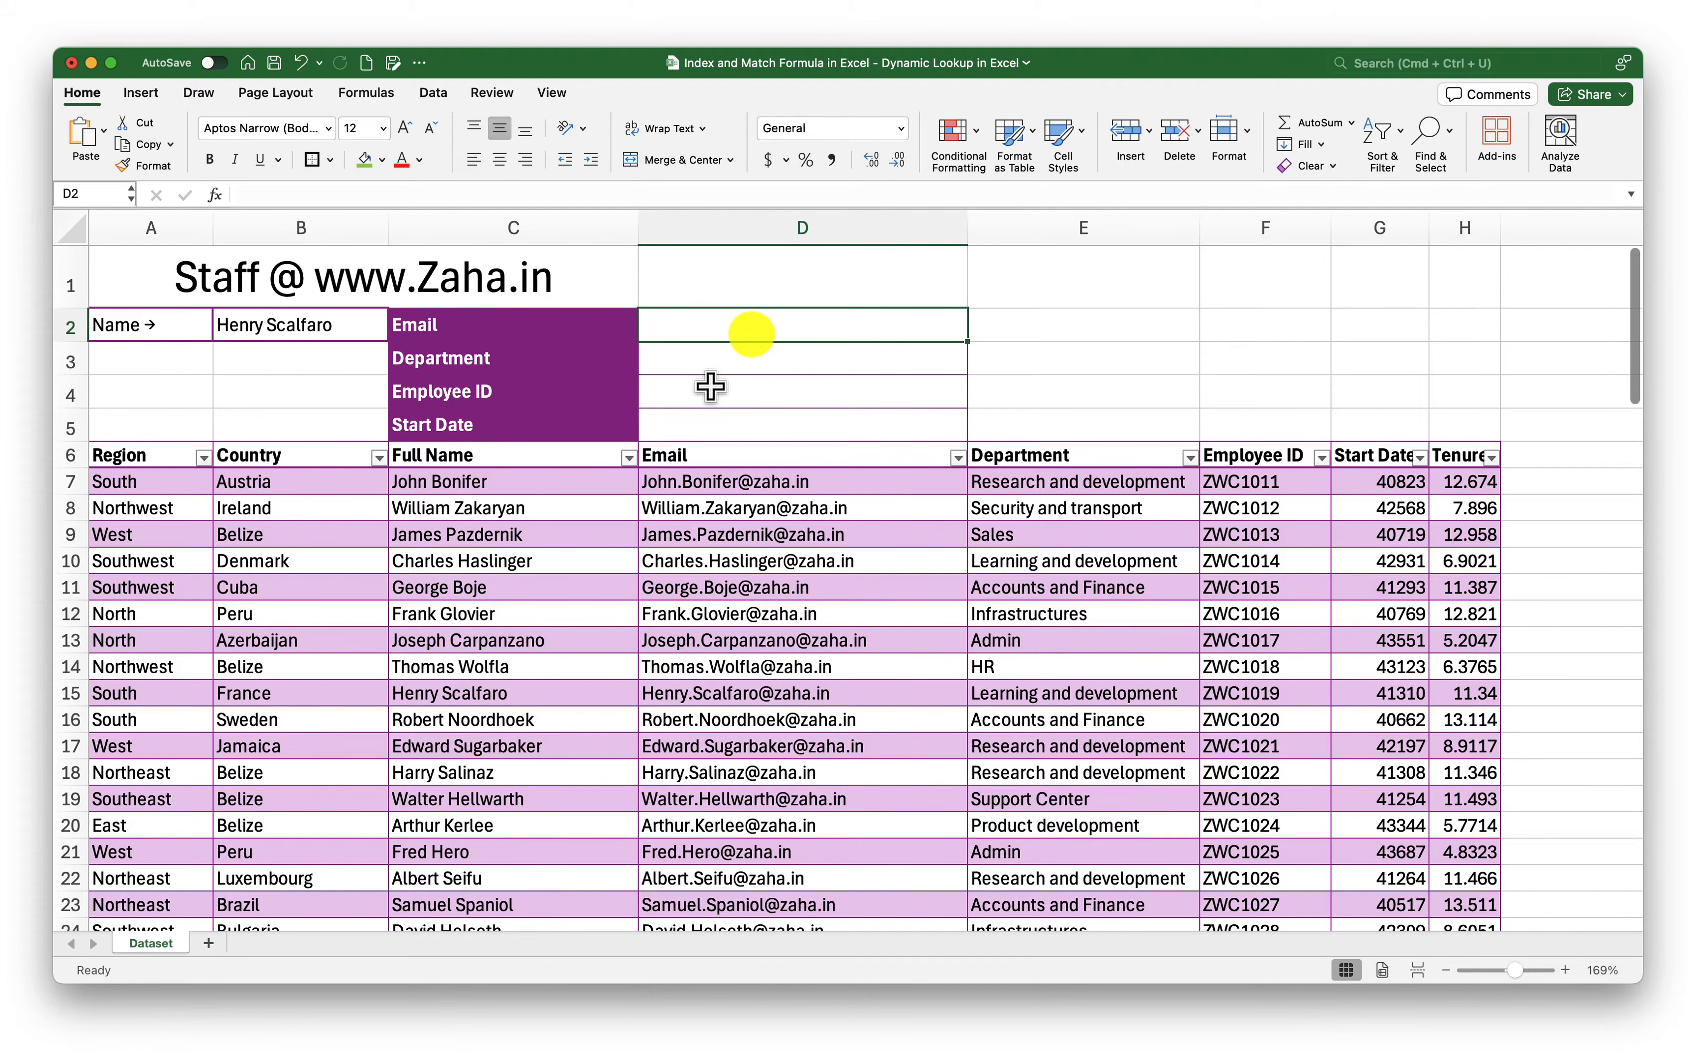
click(366, 328)
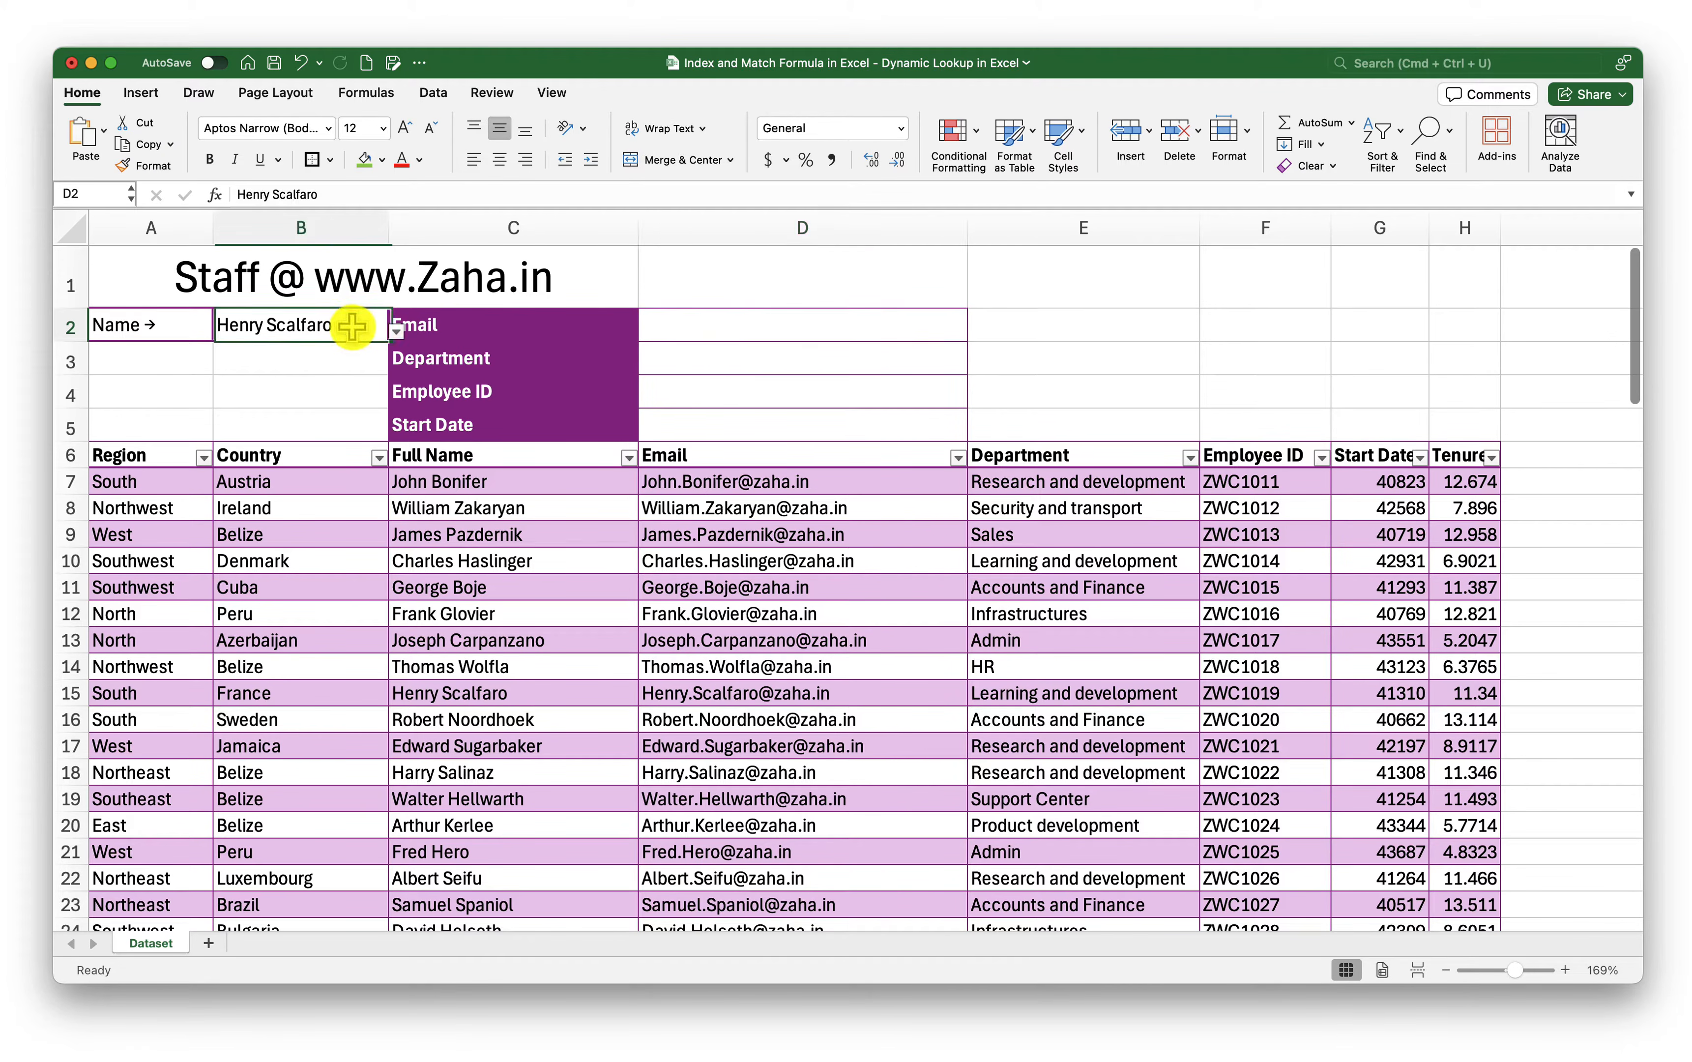
click(396, 332)
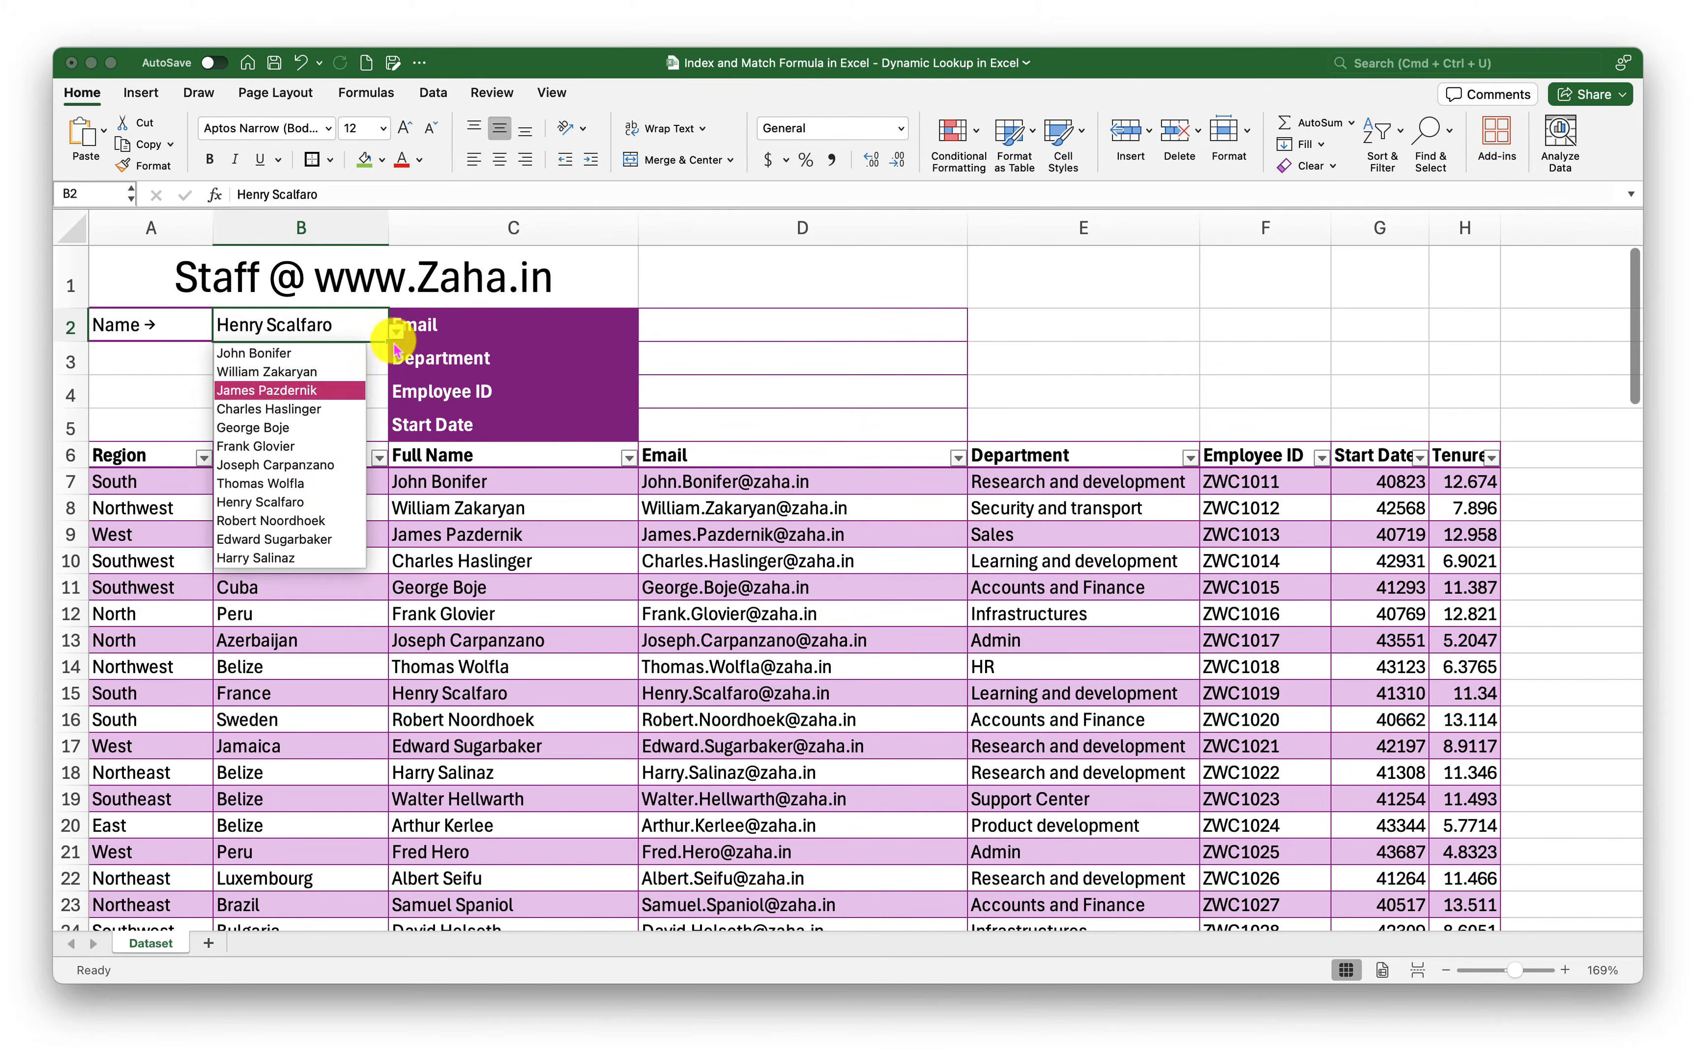
click(330, 485)
Step: Begin an INDEX formula in the Email result cell D2, using the whole staff table with headers, Table1[#All], as the array
click(739, 328)
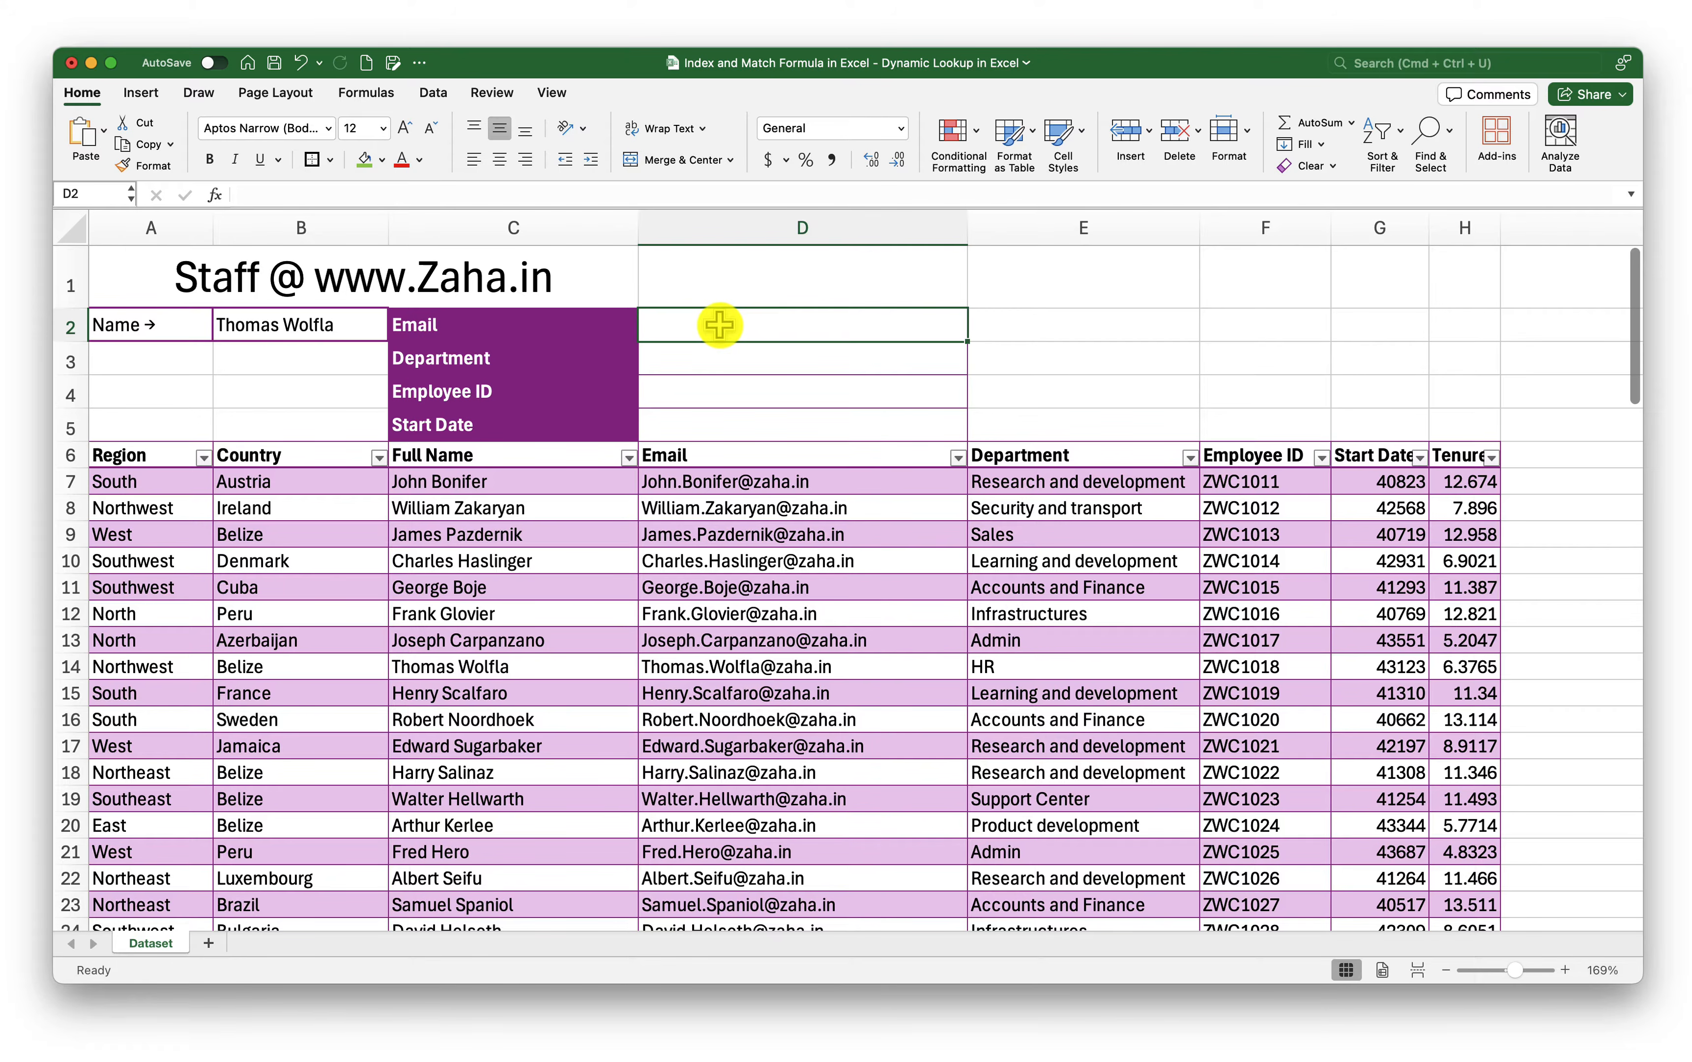
text(=)
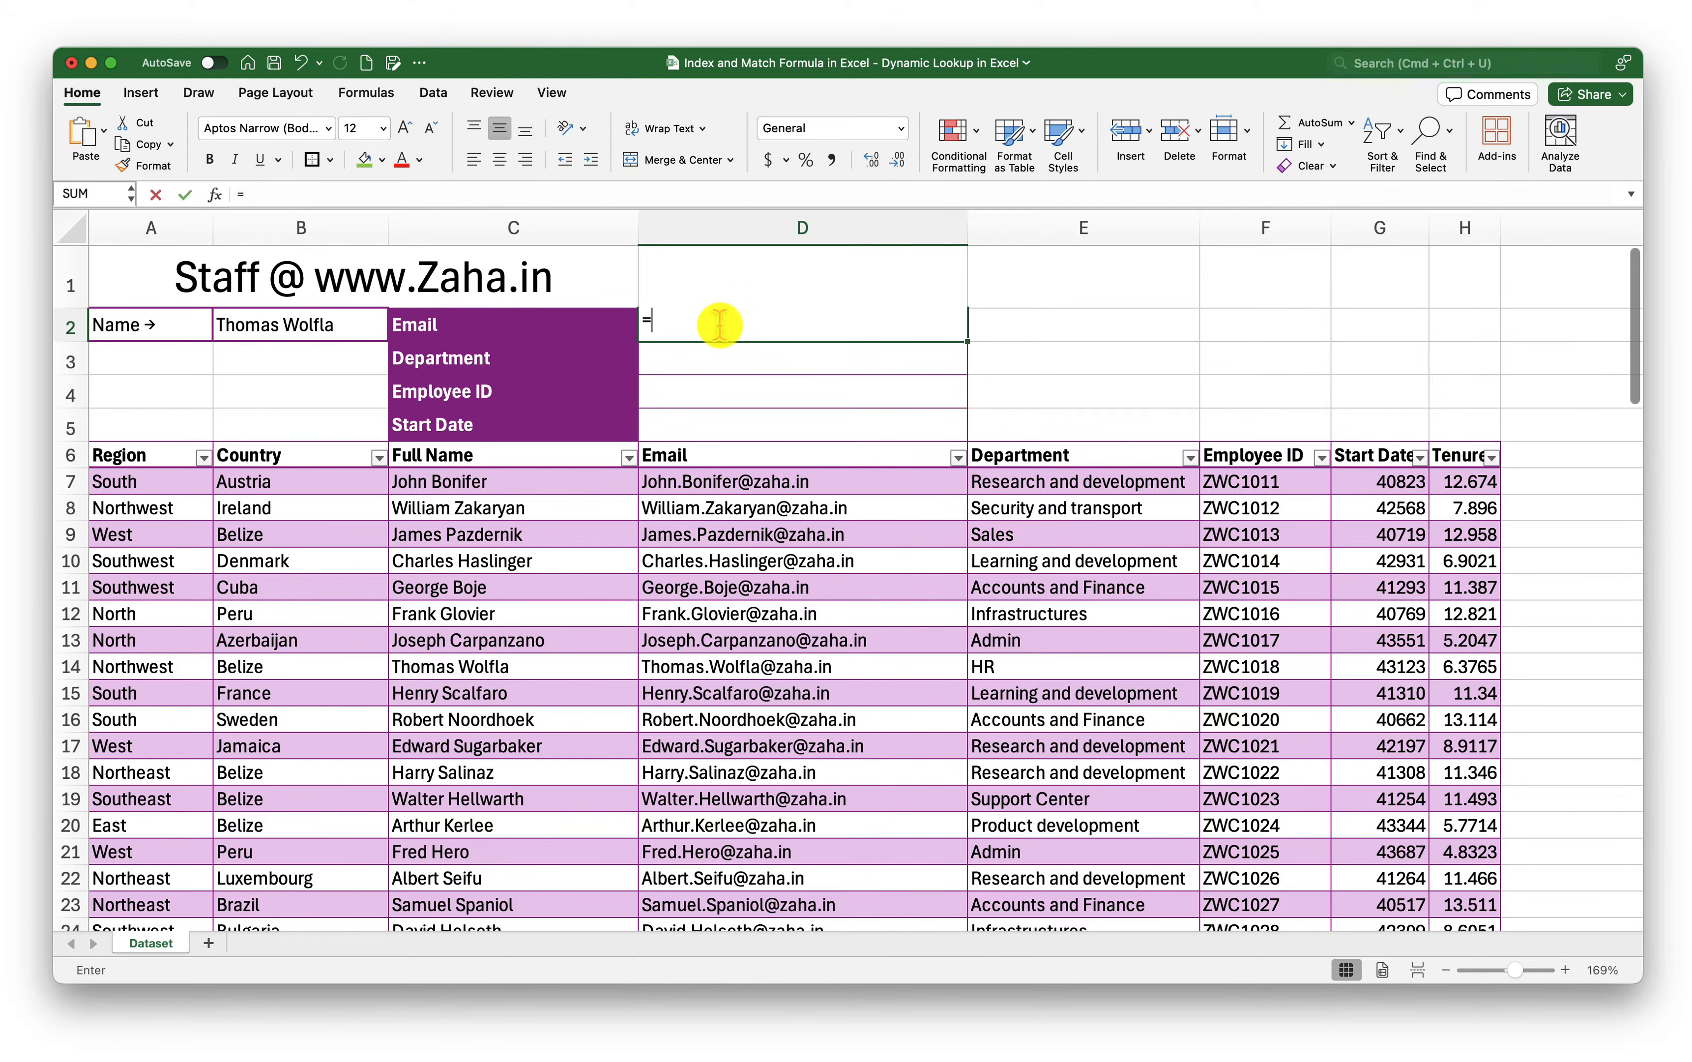
text(i)
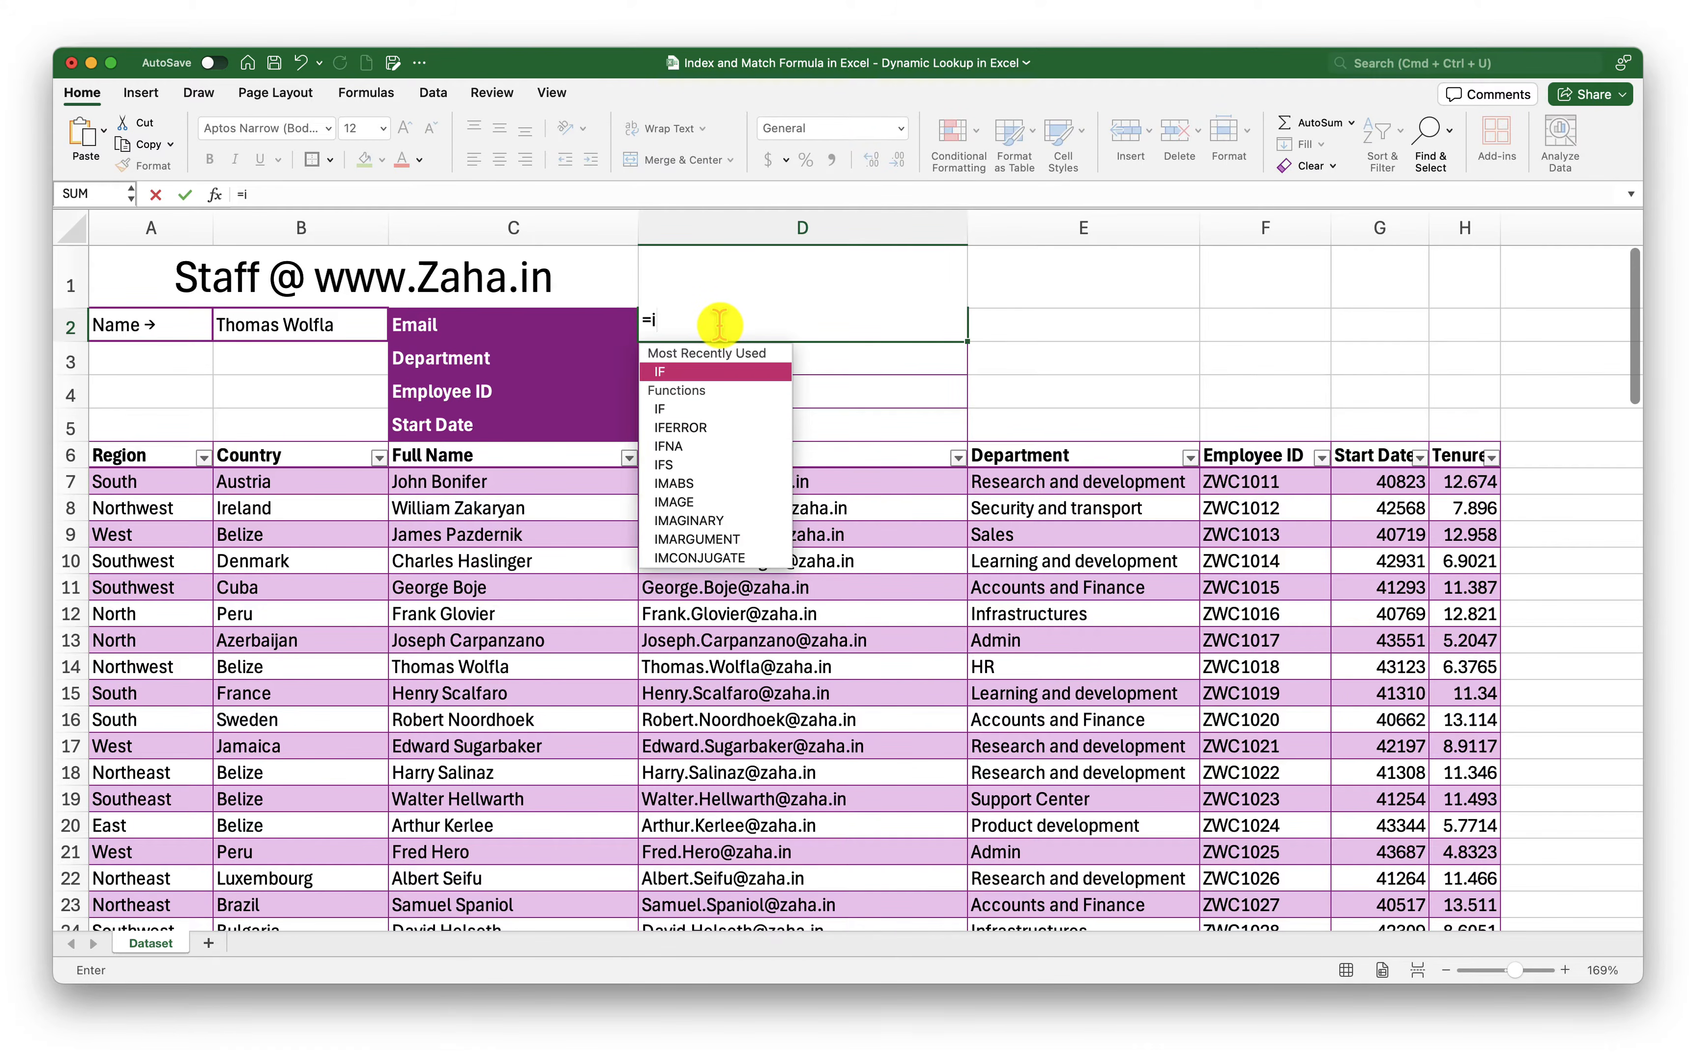
text(nd)
key(Tab)
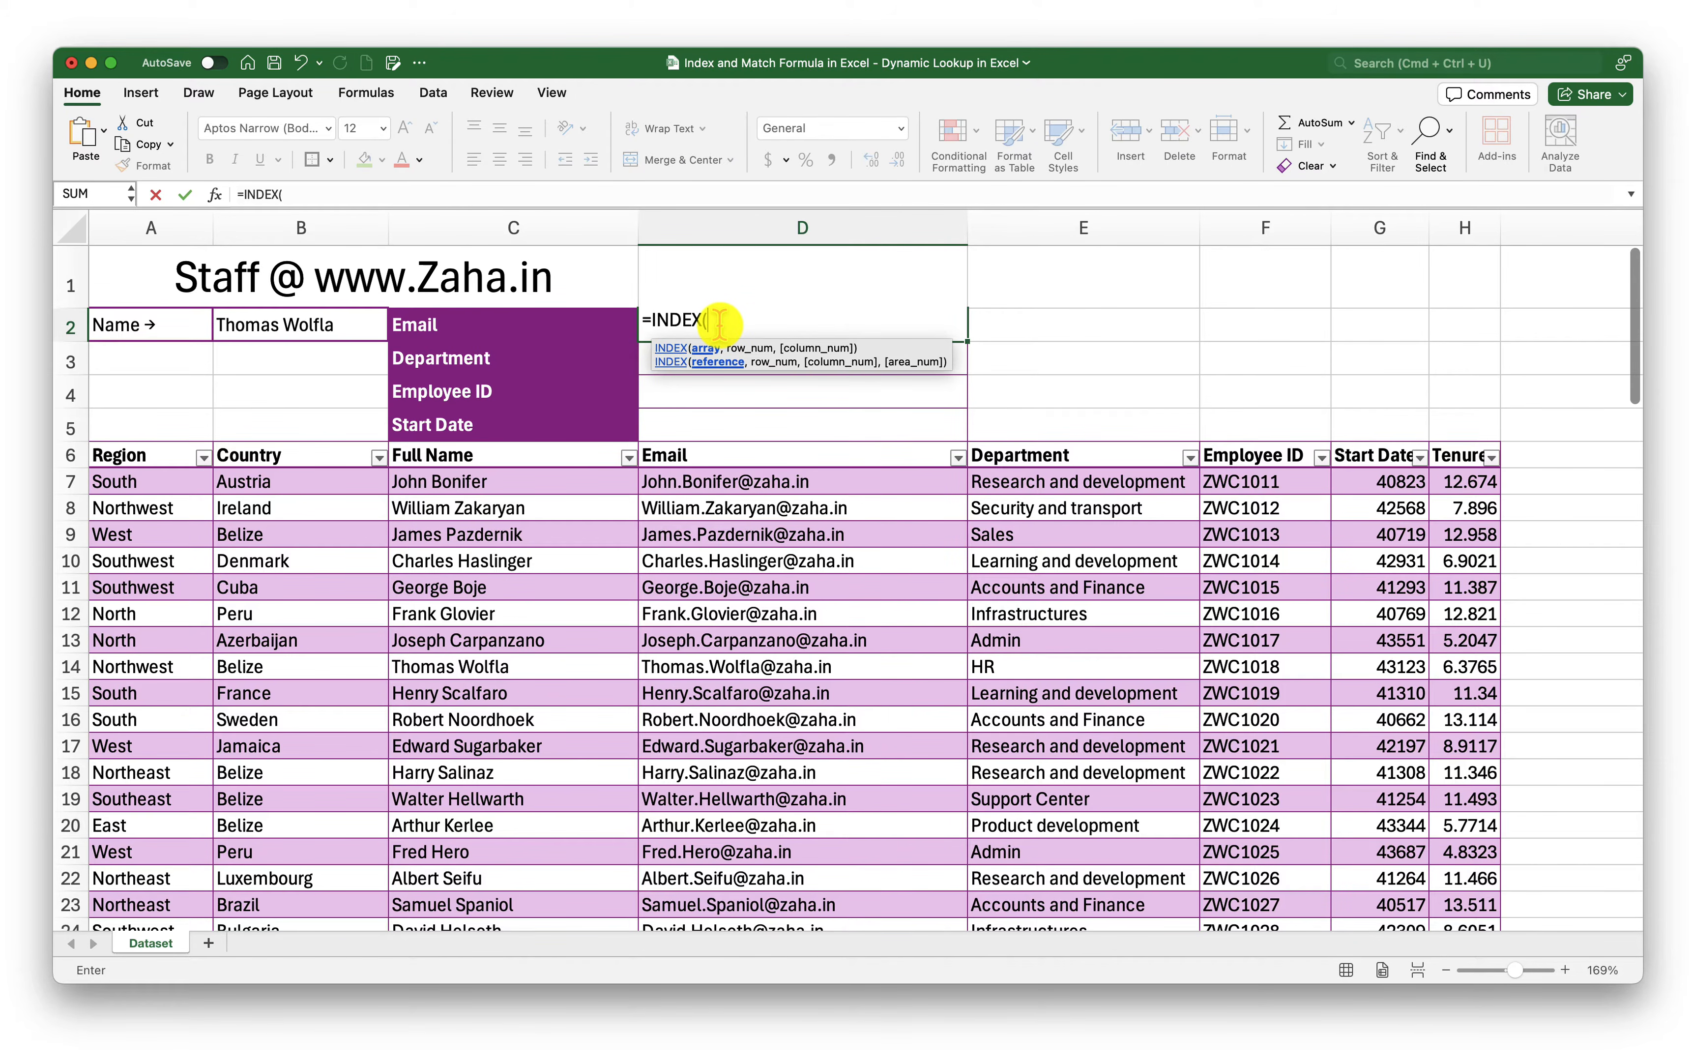
click(126, 455)
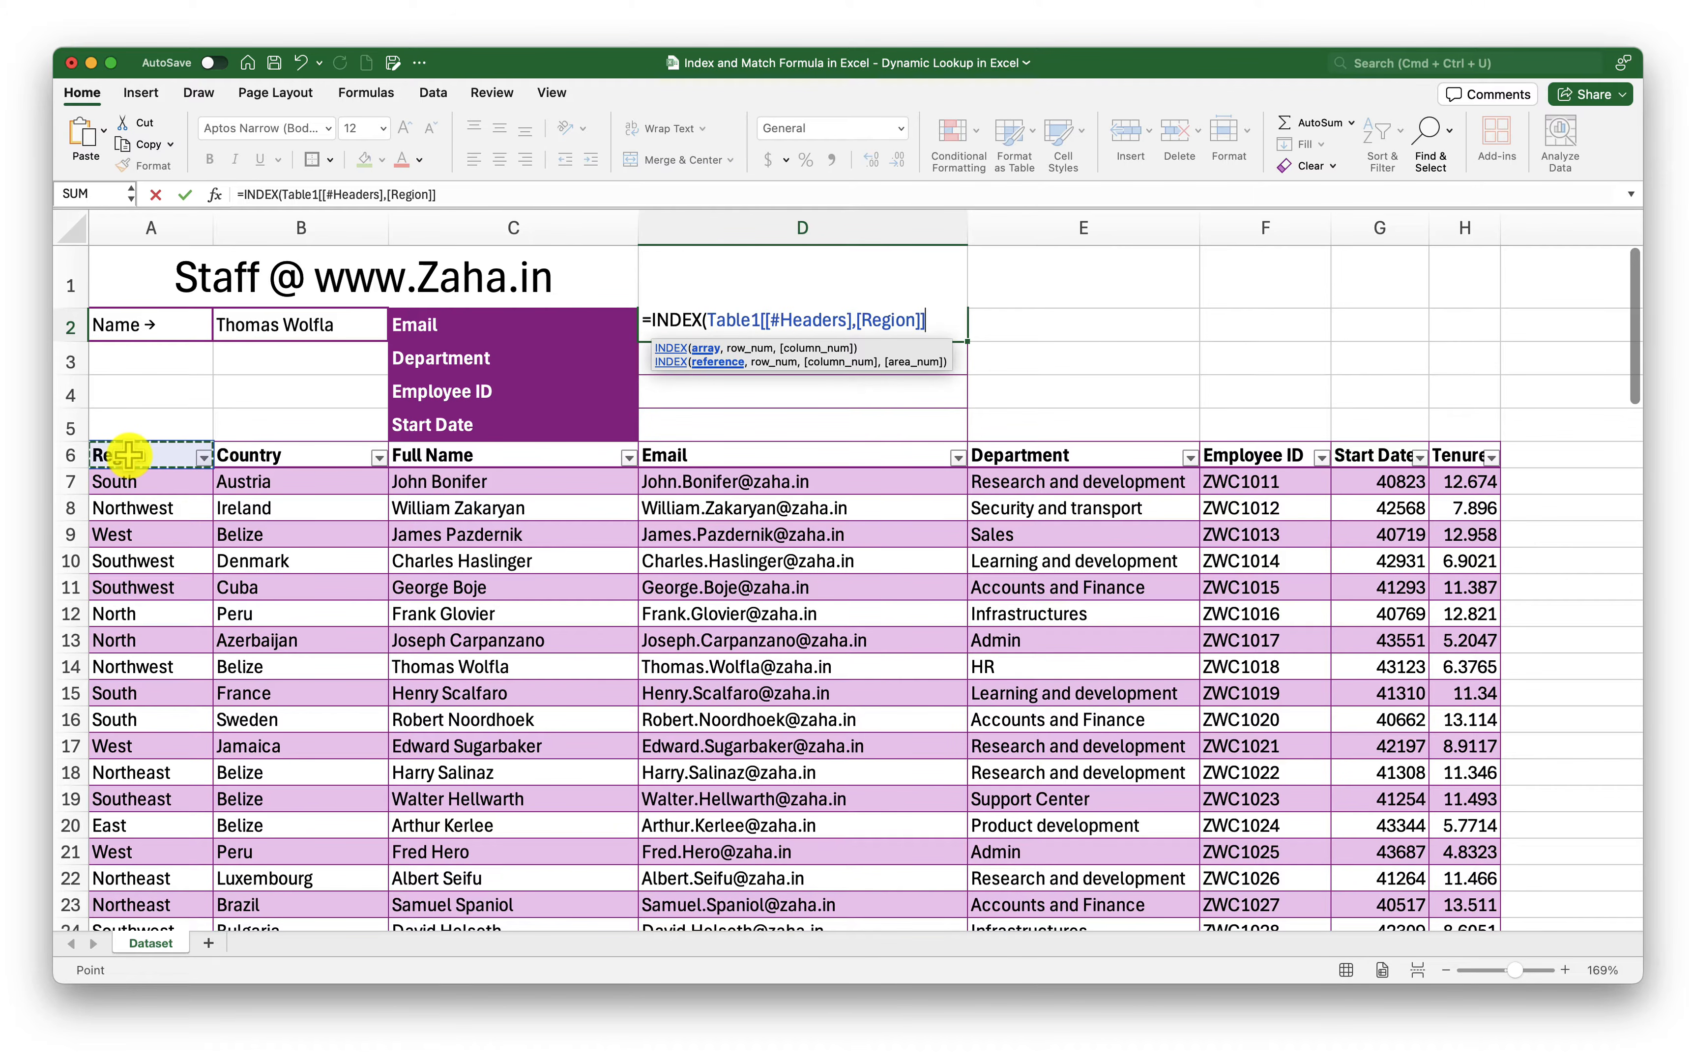
key(ctrl+shift+Right)
key(ctrl+shift+Down)
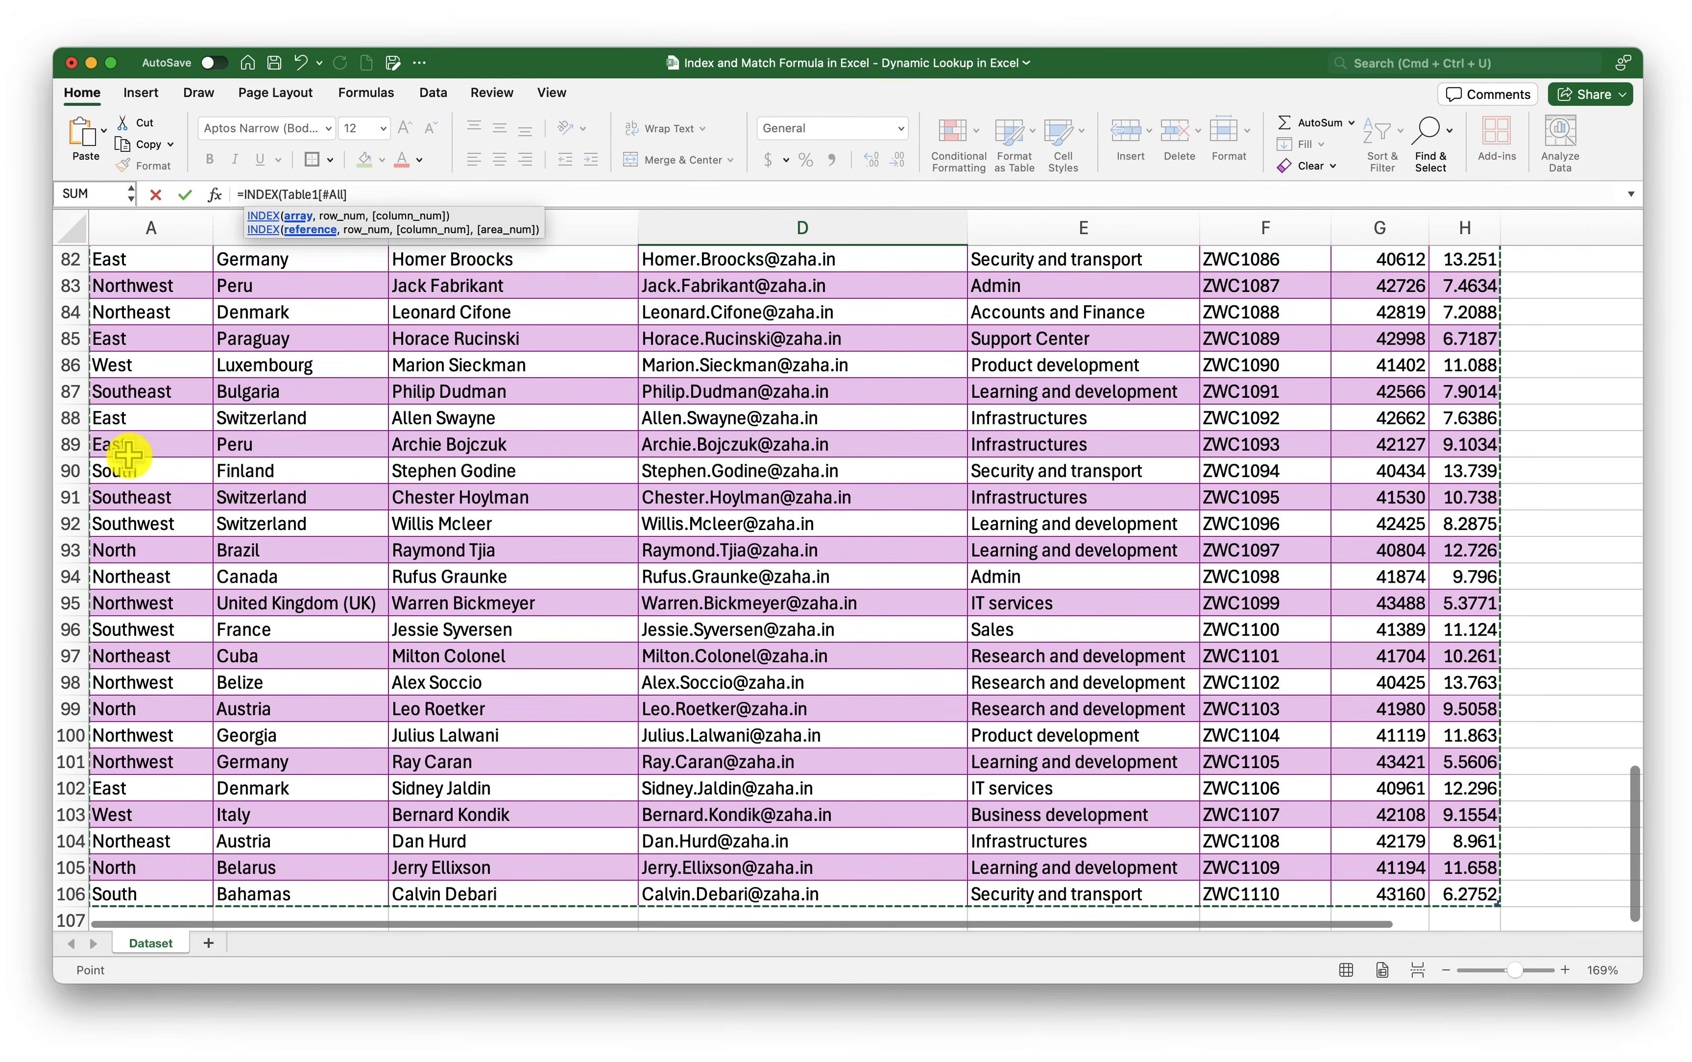
text(,)
scroll(317, 445, up, 2)
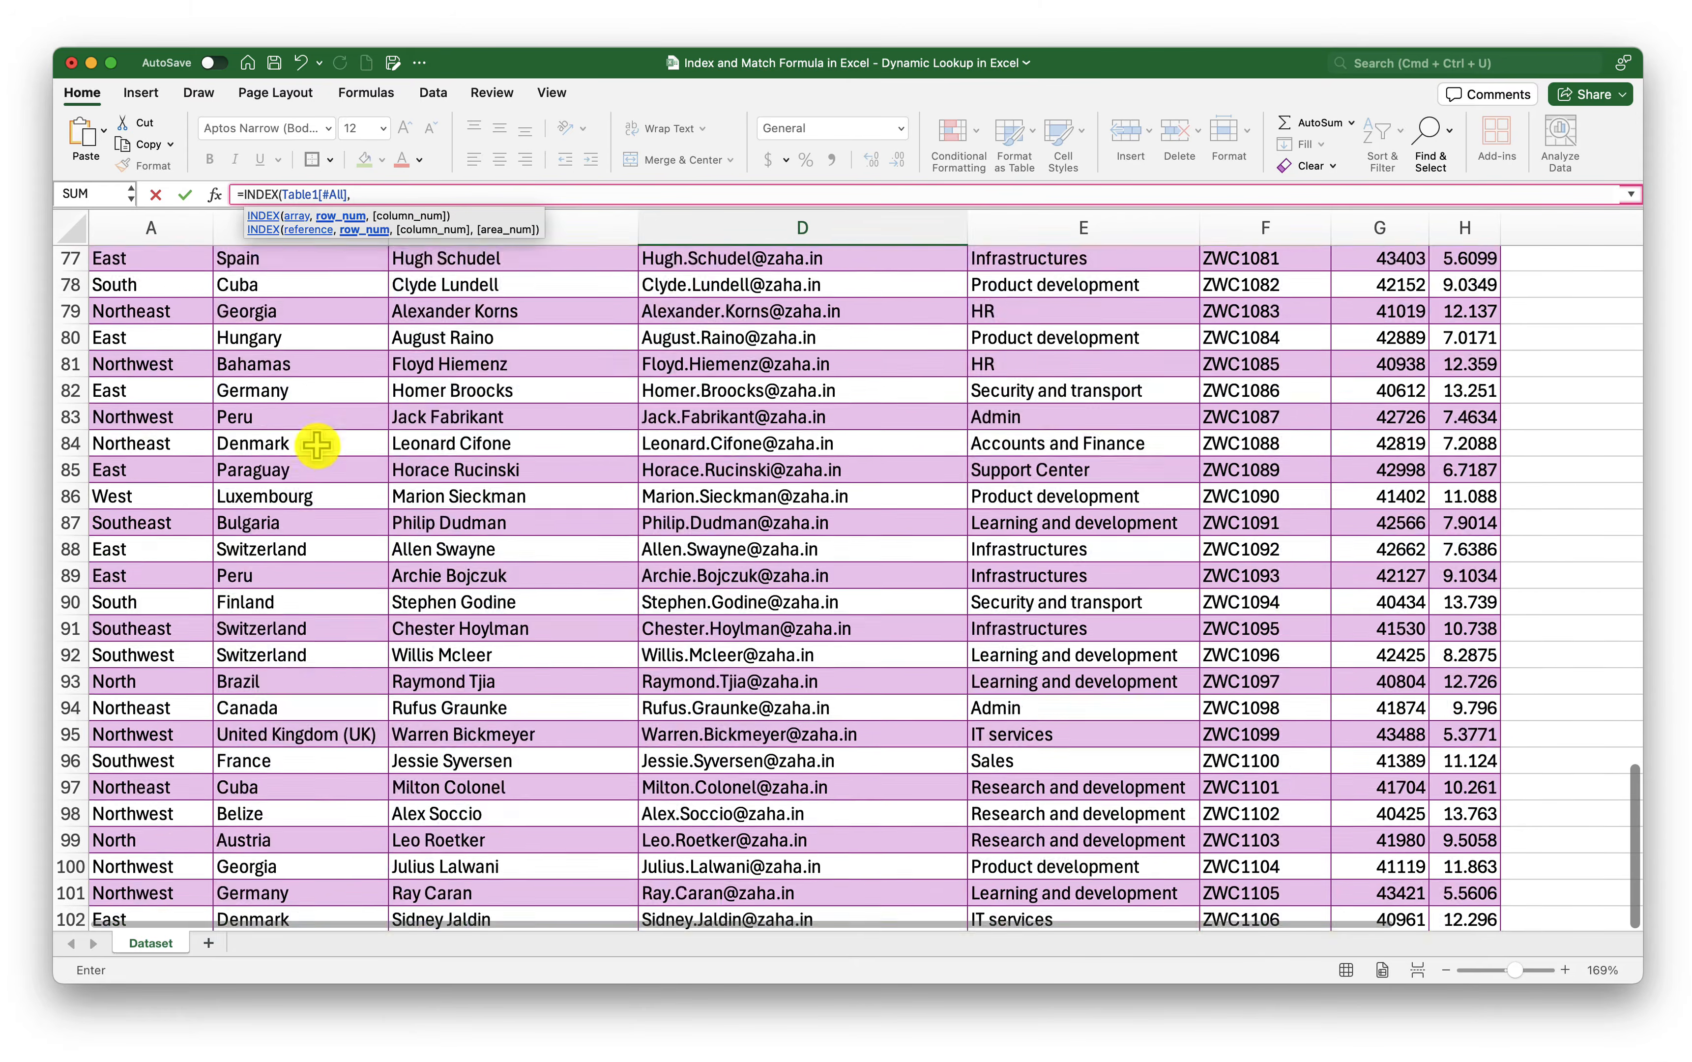
scroll(318, 445, up, 20)
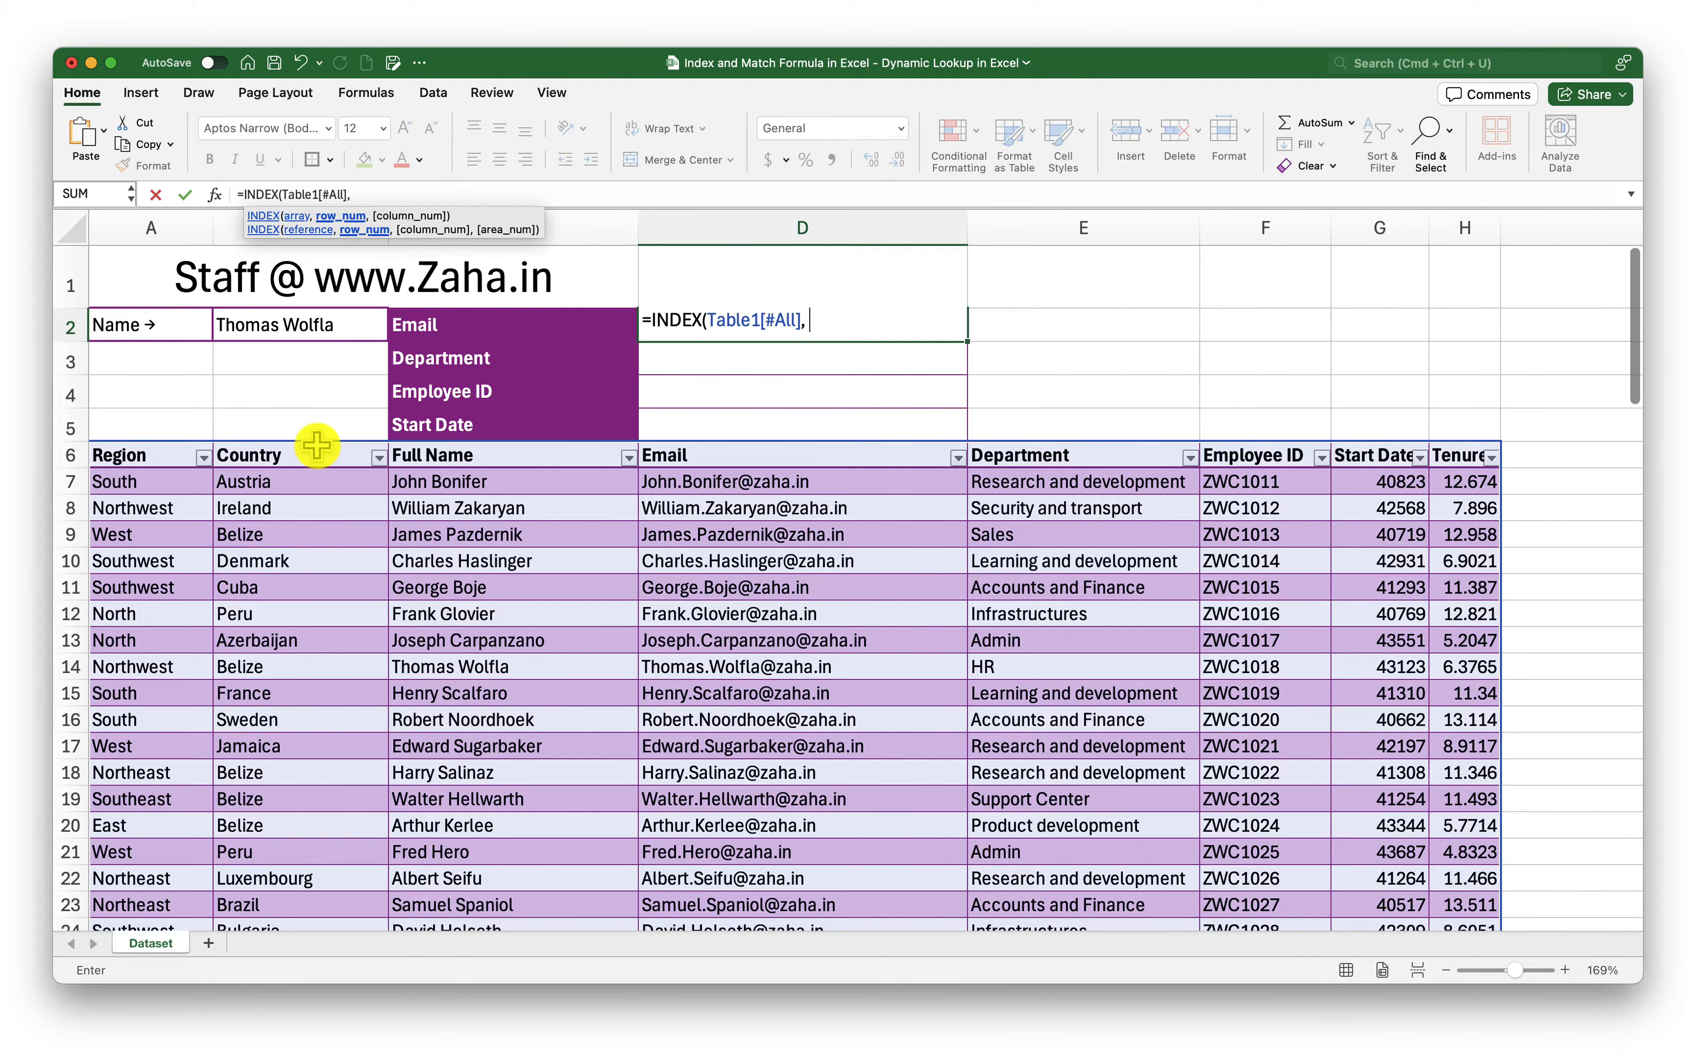
Step: Add the row argument as an exact MATCH of B2 in the entire Full Name column including its header: MATCH(B2, Table1[[#All],[Full Name]], 0)
text(mat)
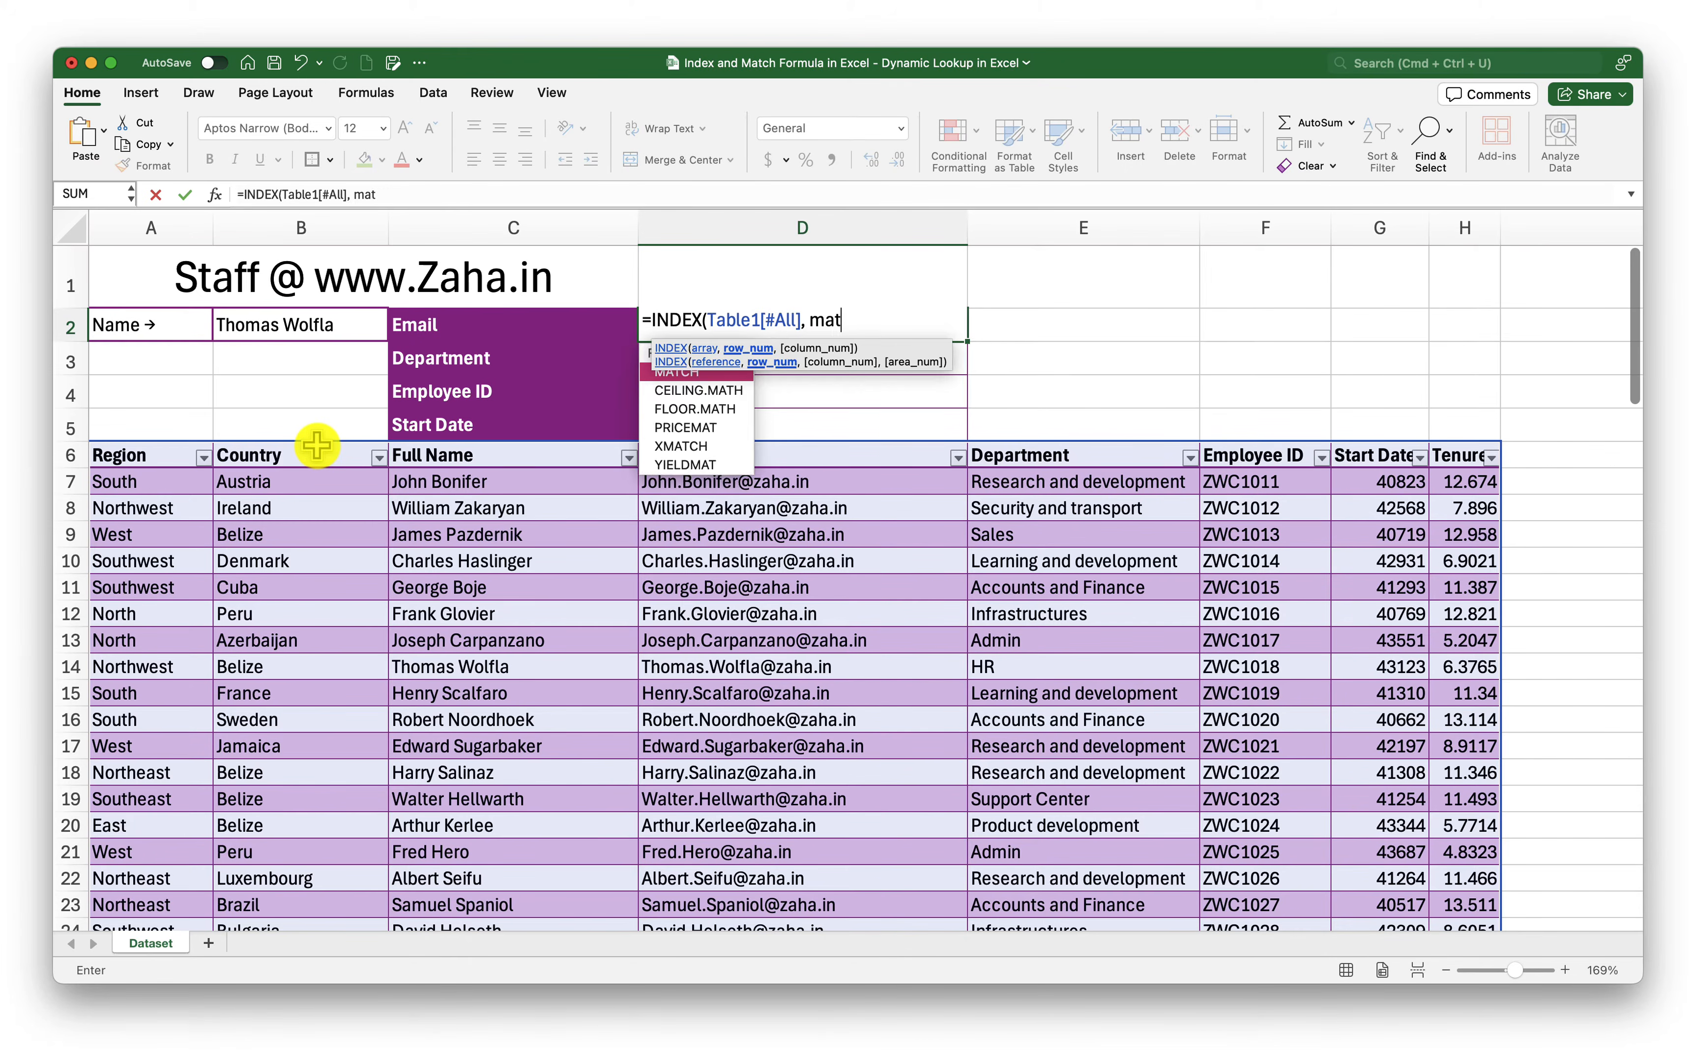
key(Tab)
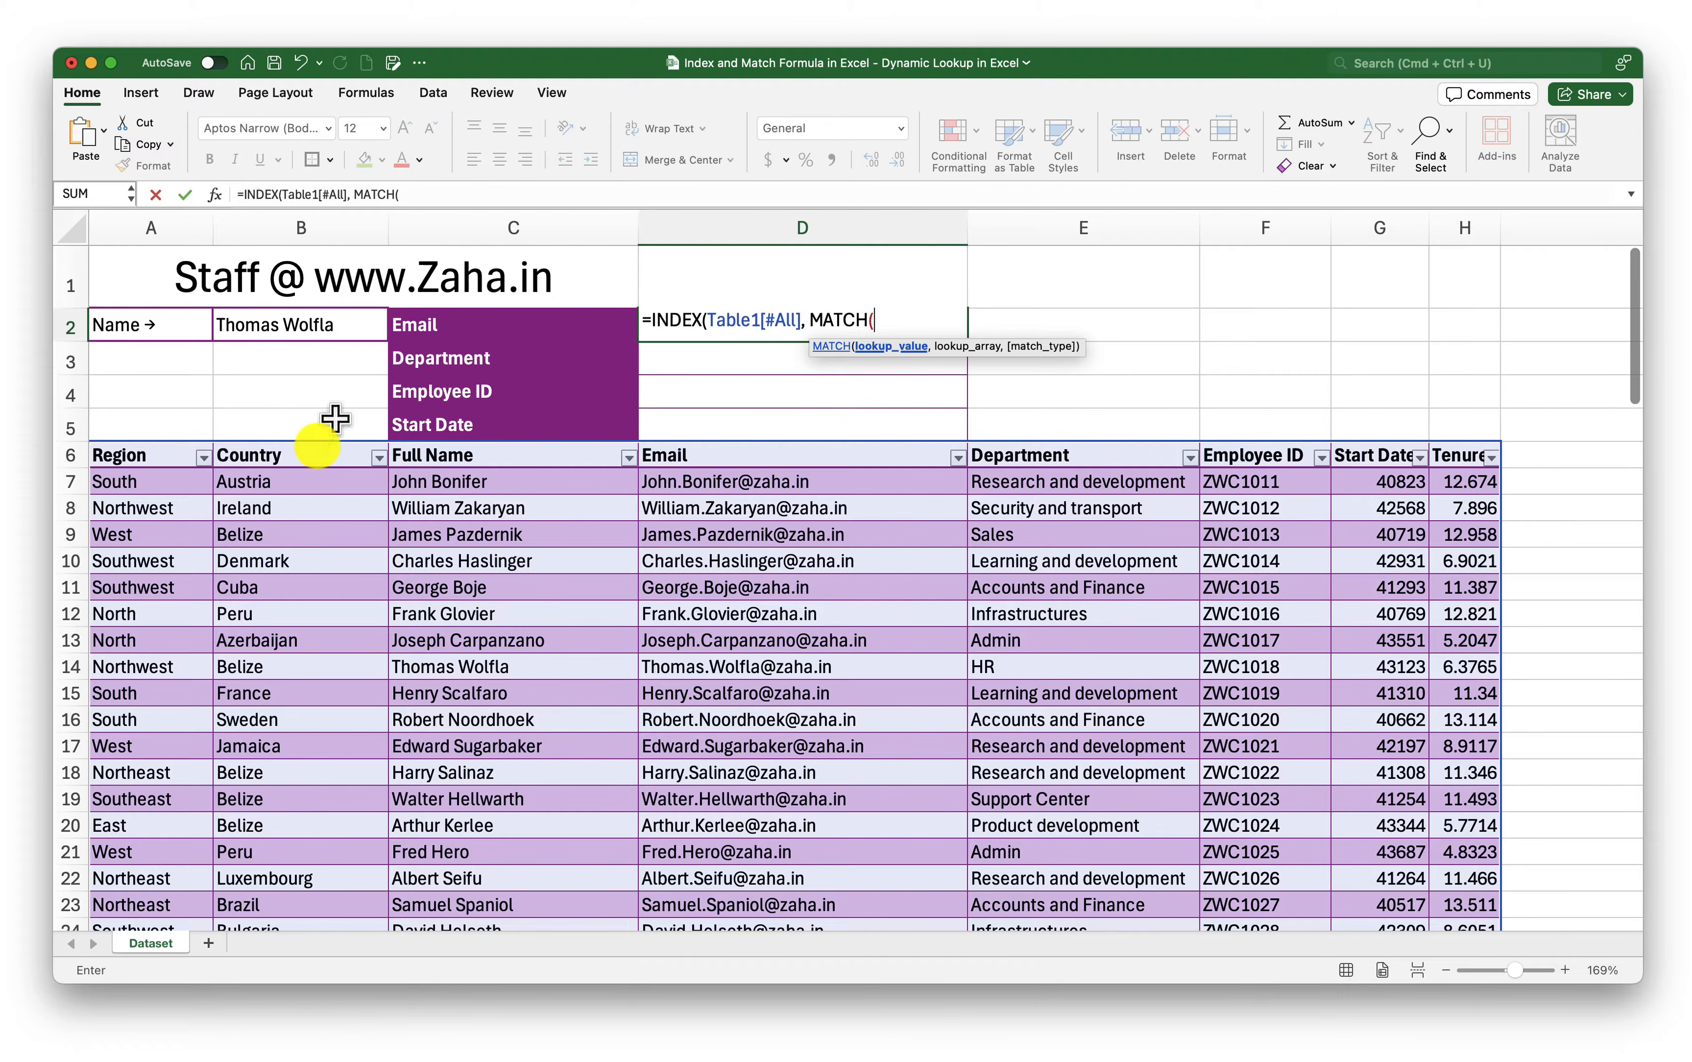
click(330, 327)
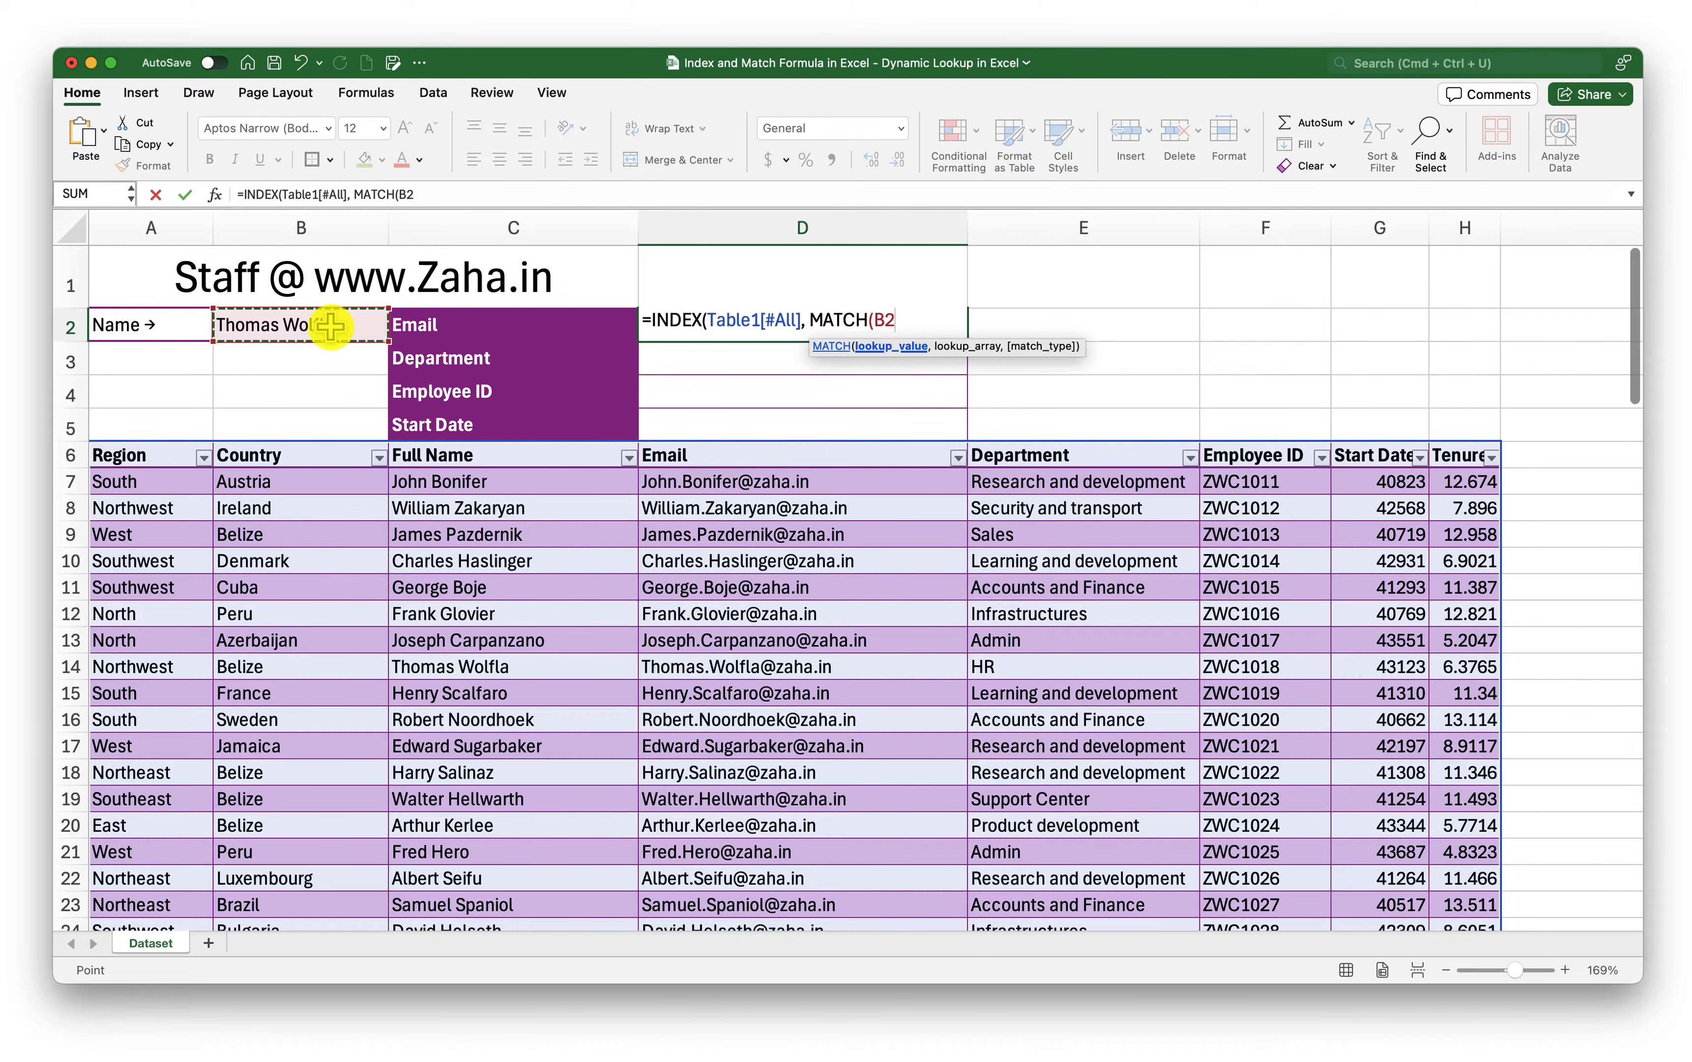
text(,)
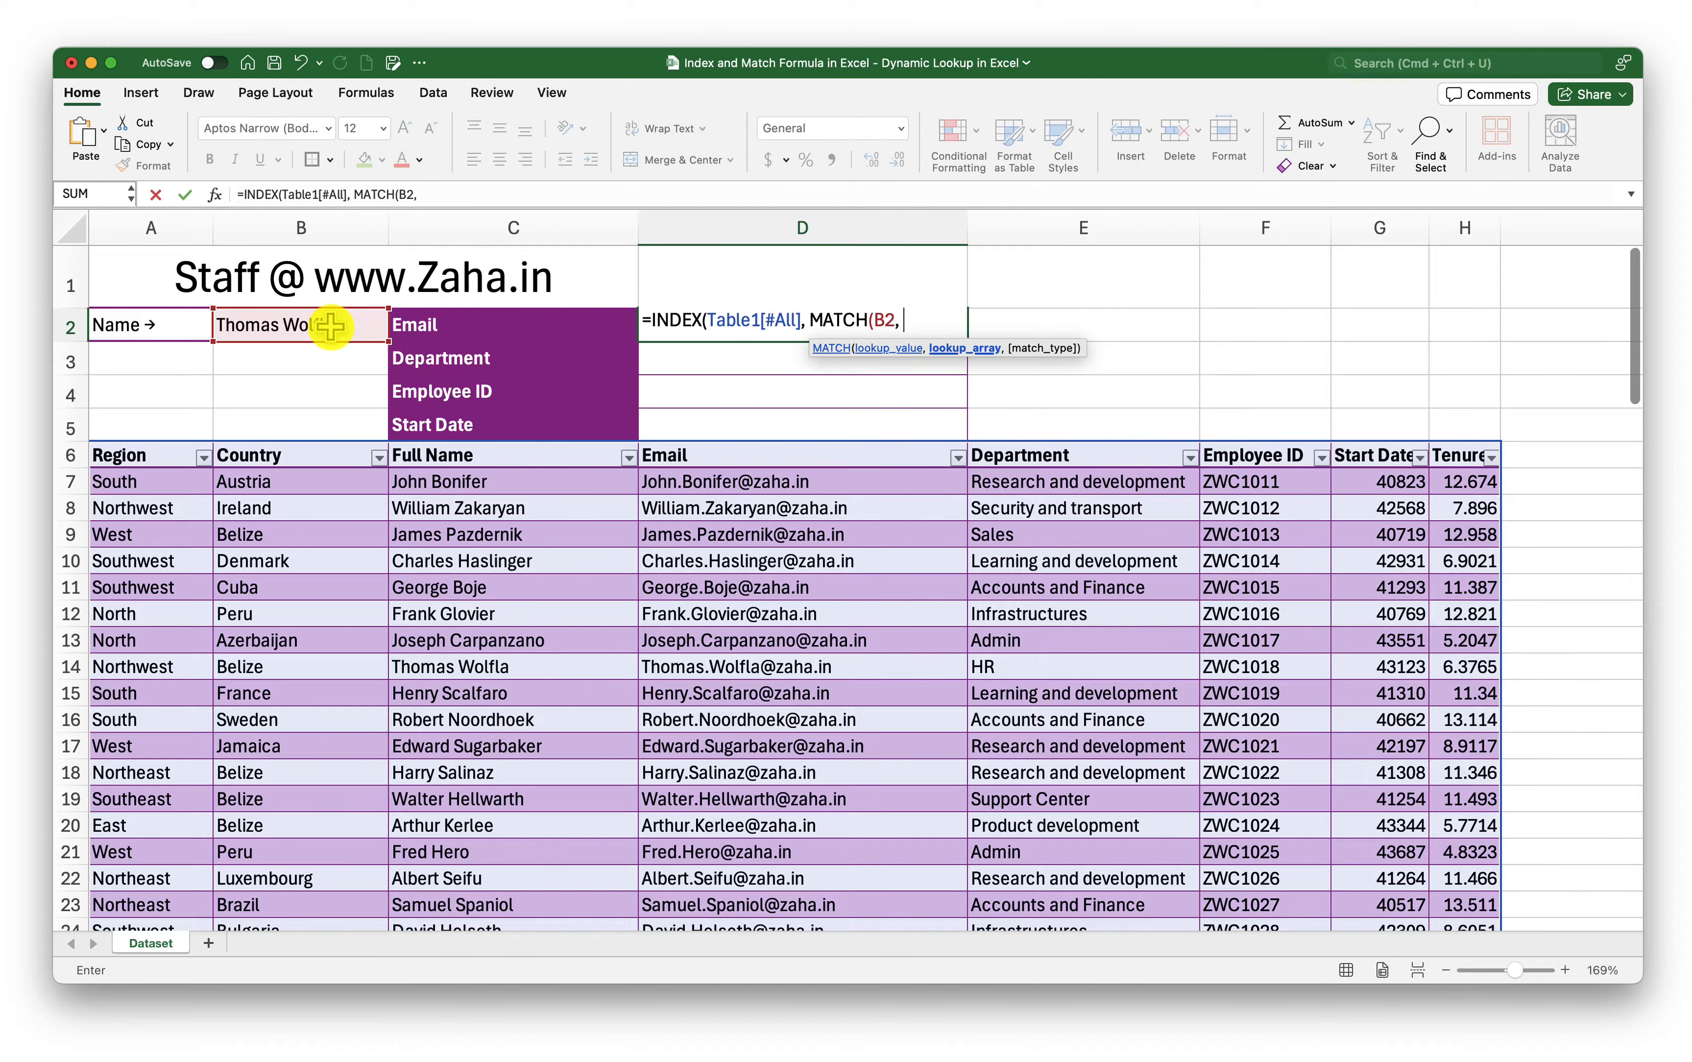
click(466, 455)
key(super+shift+Down)
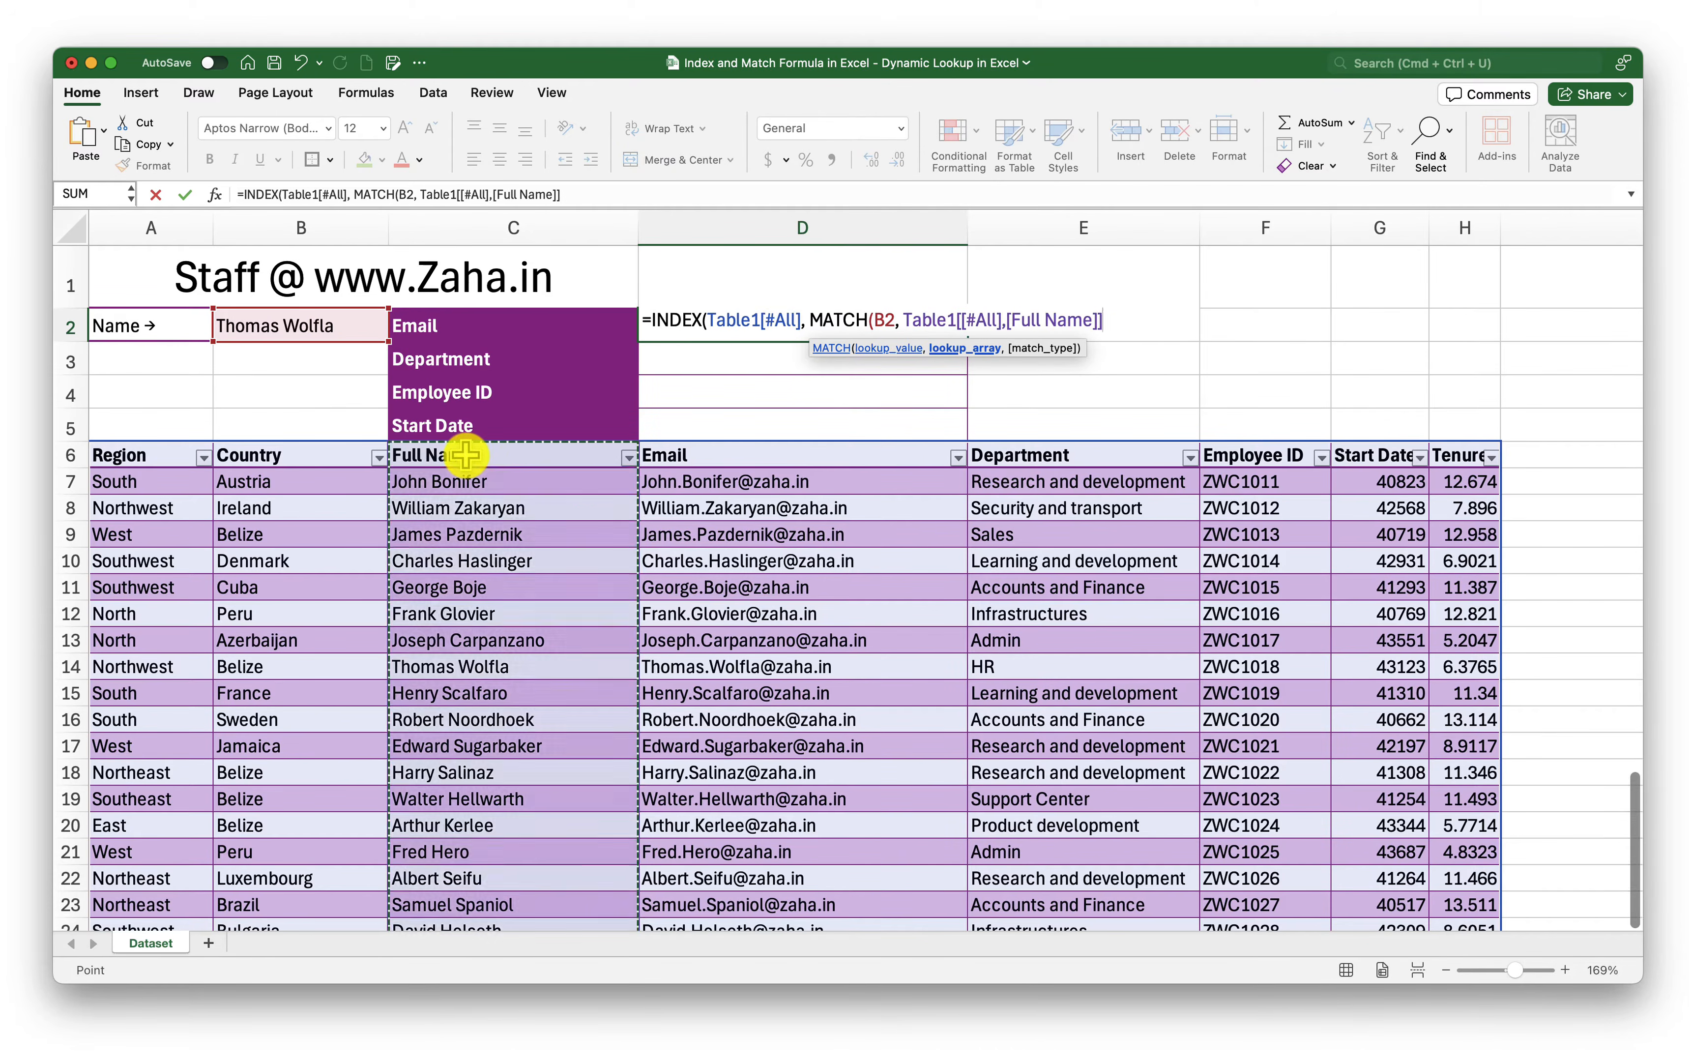
text(,)
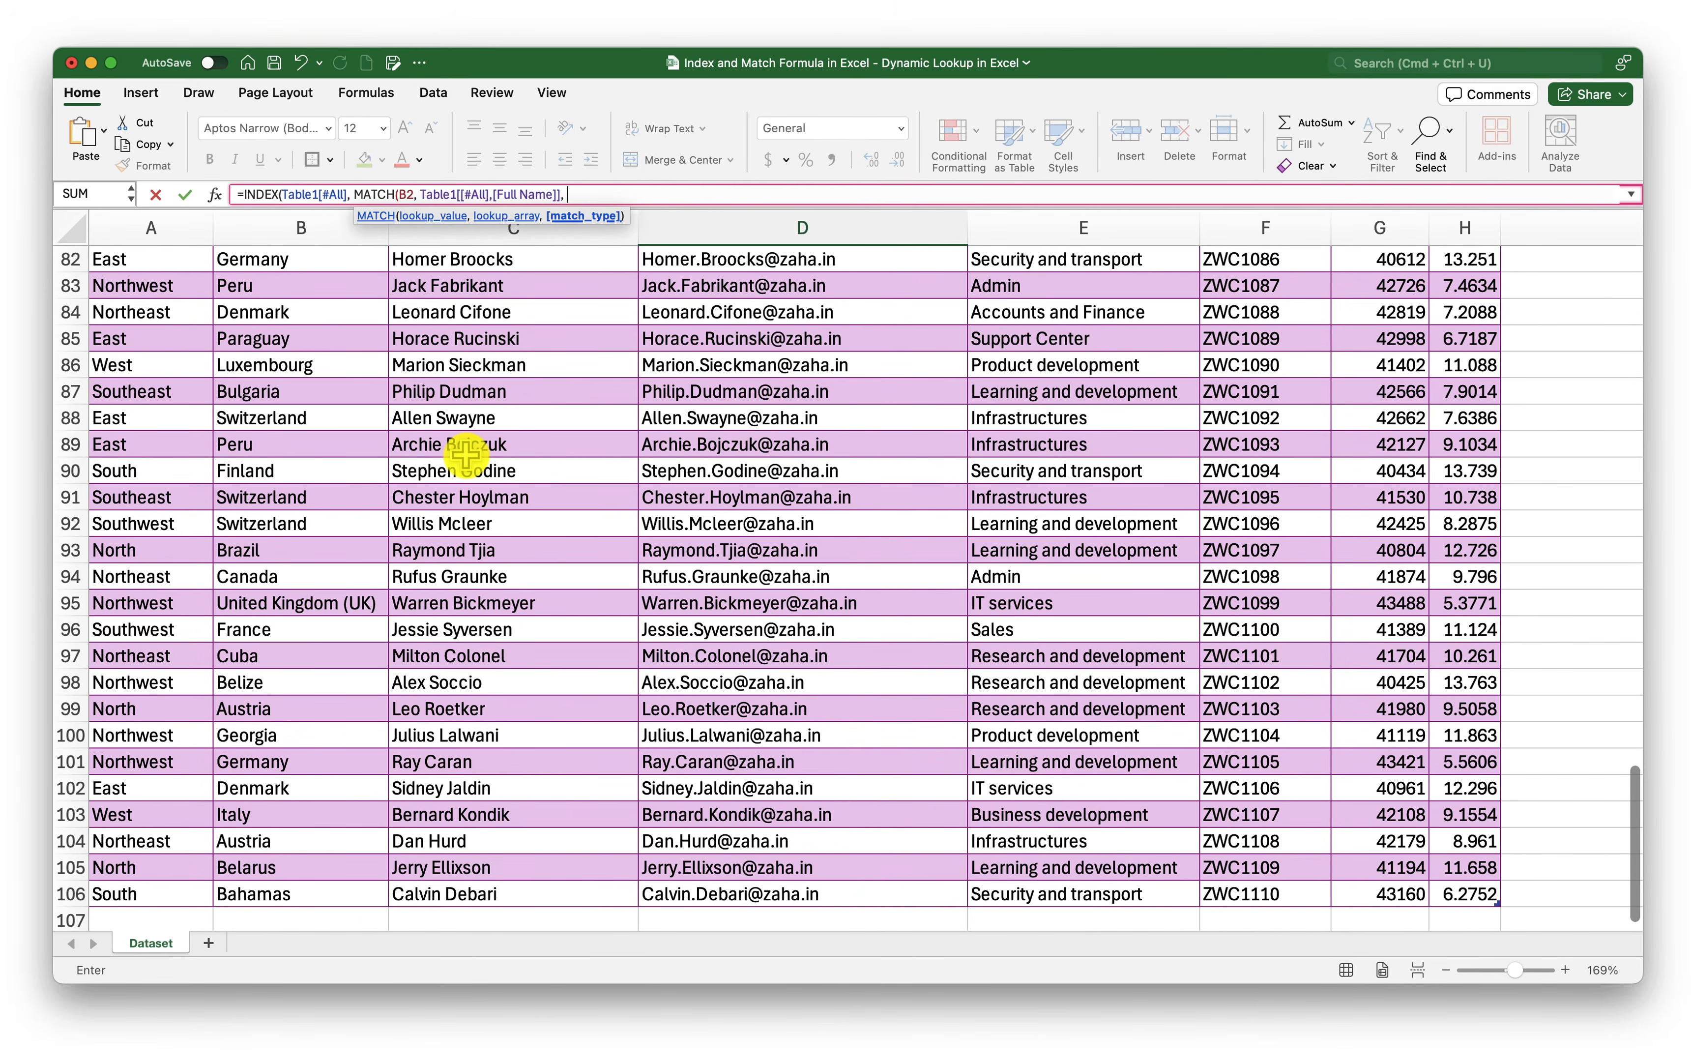
scroll(484, 464, up, 15)
scroll(491, 467, up, 6)
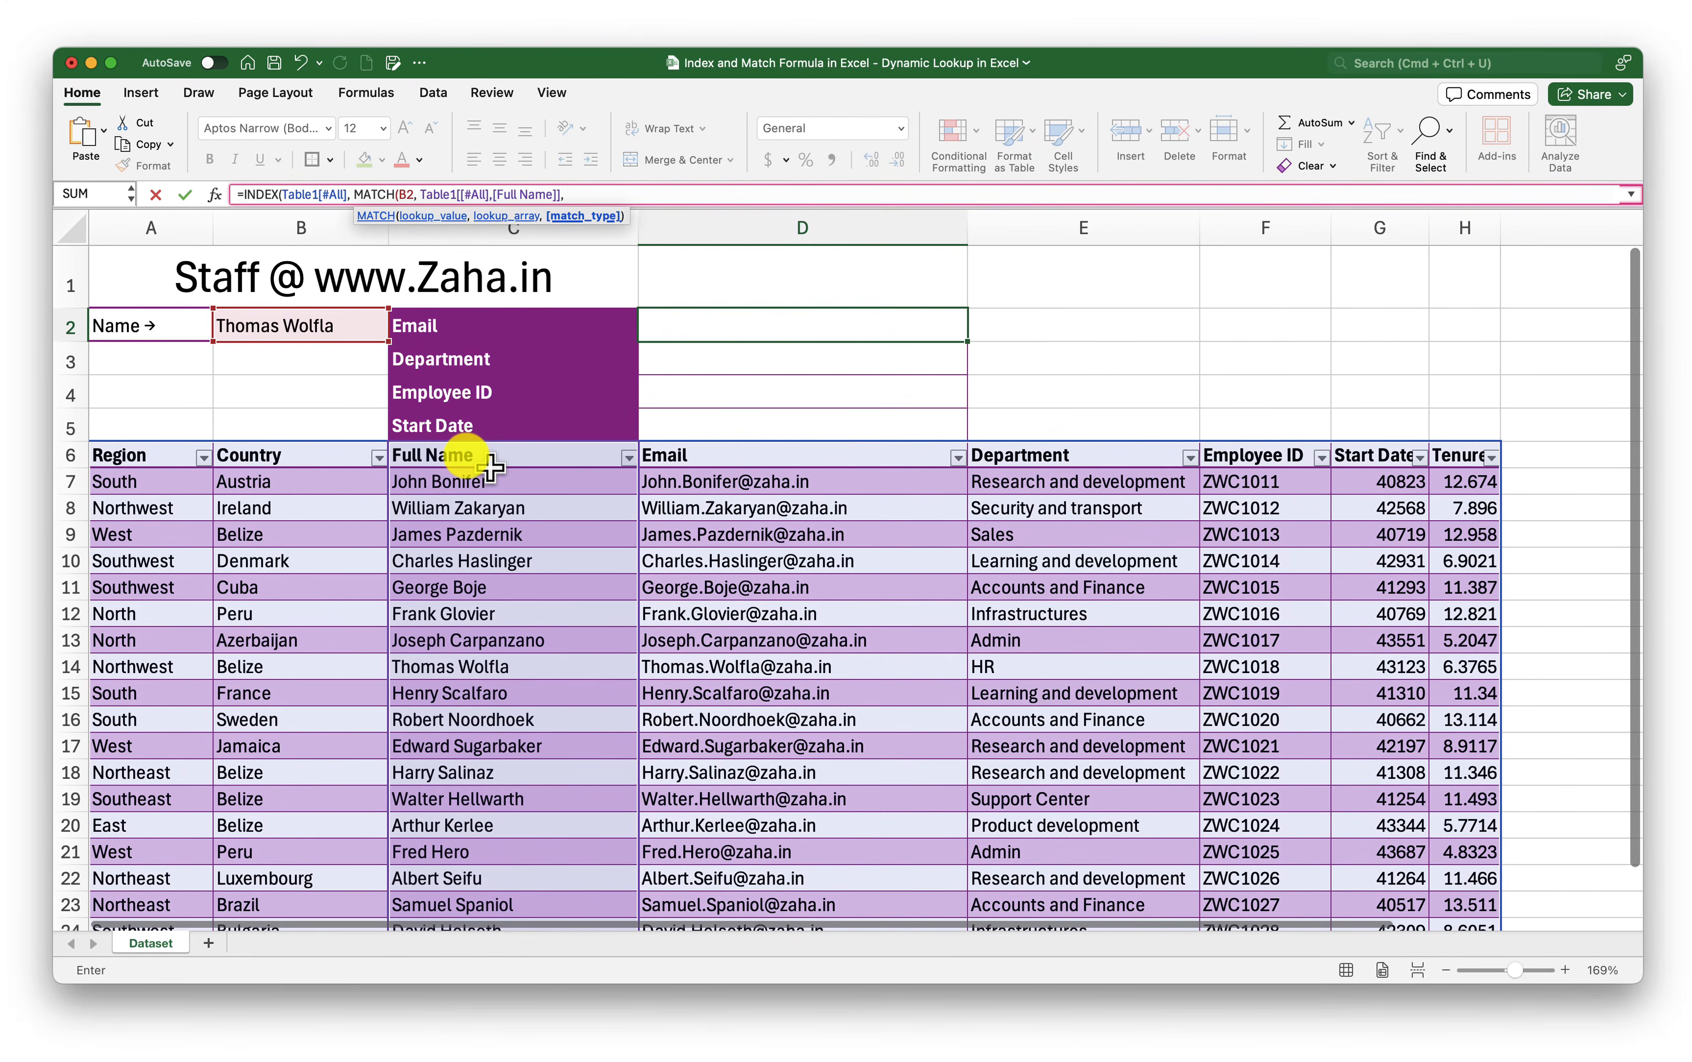
click(576, 195)
text(0))
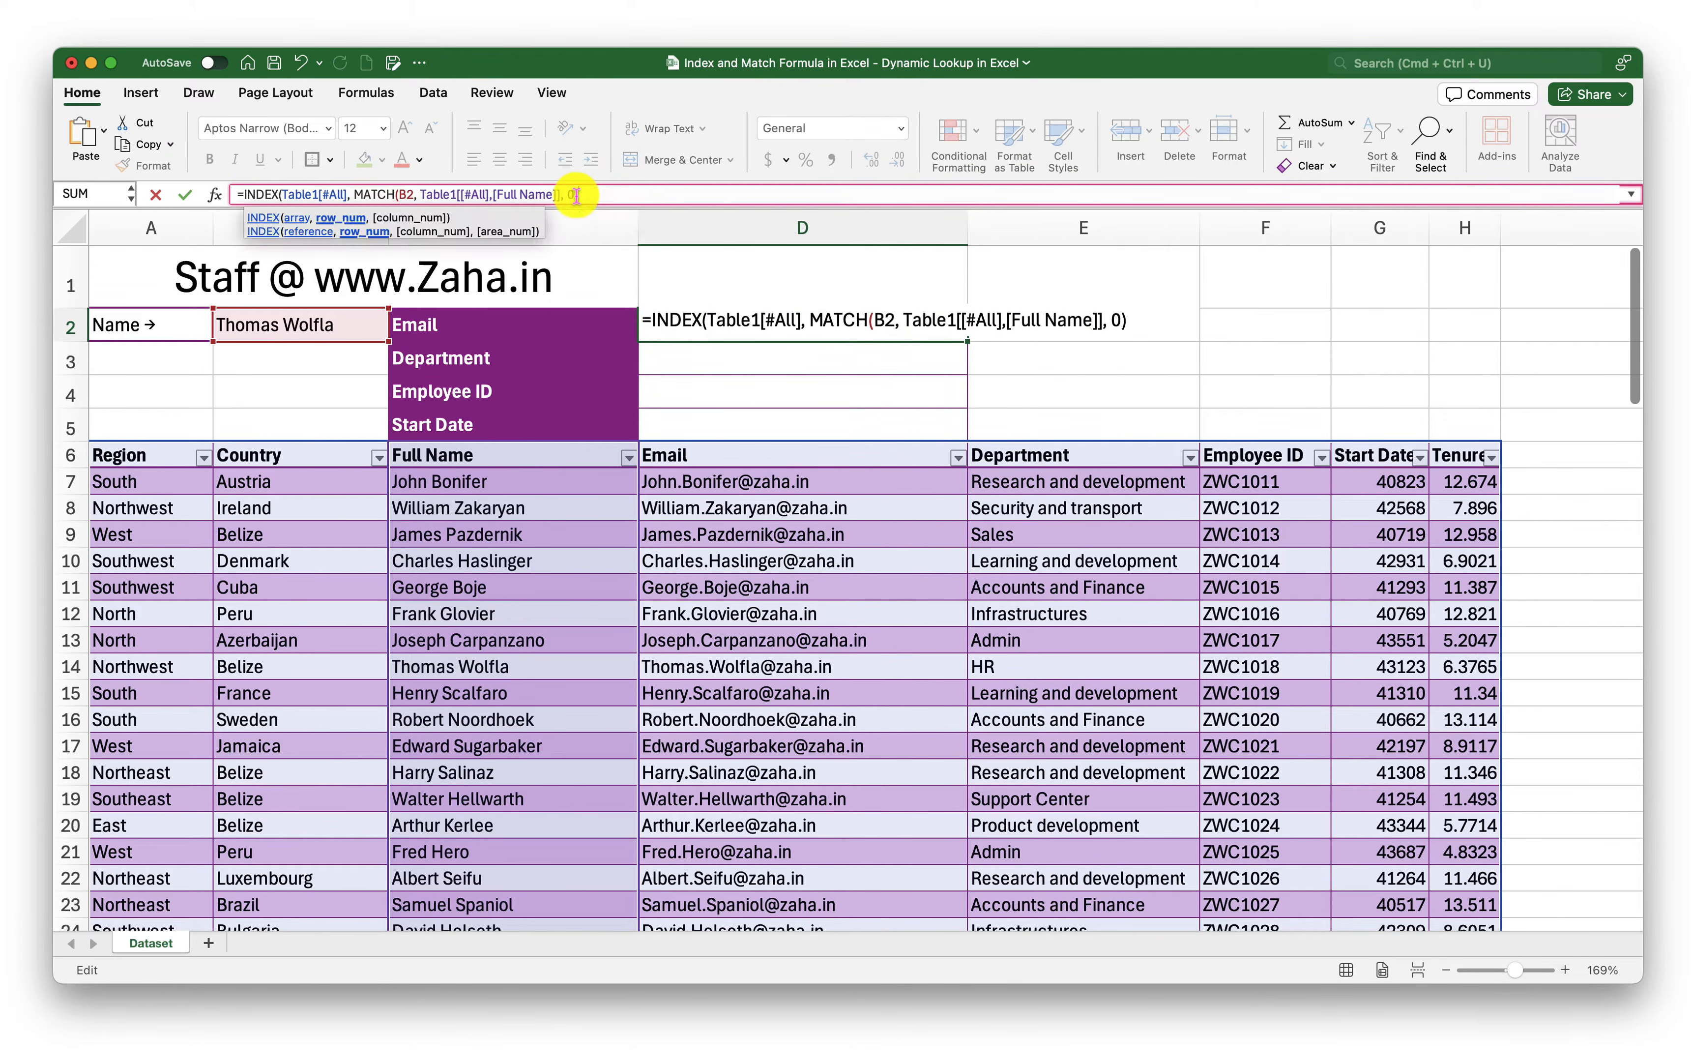
Step: Add the column argument MATCH(C2, Table1[#Headers], 0) and complete the INDEX formula in D2
text(,)
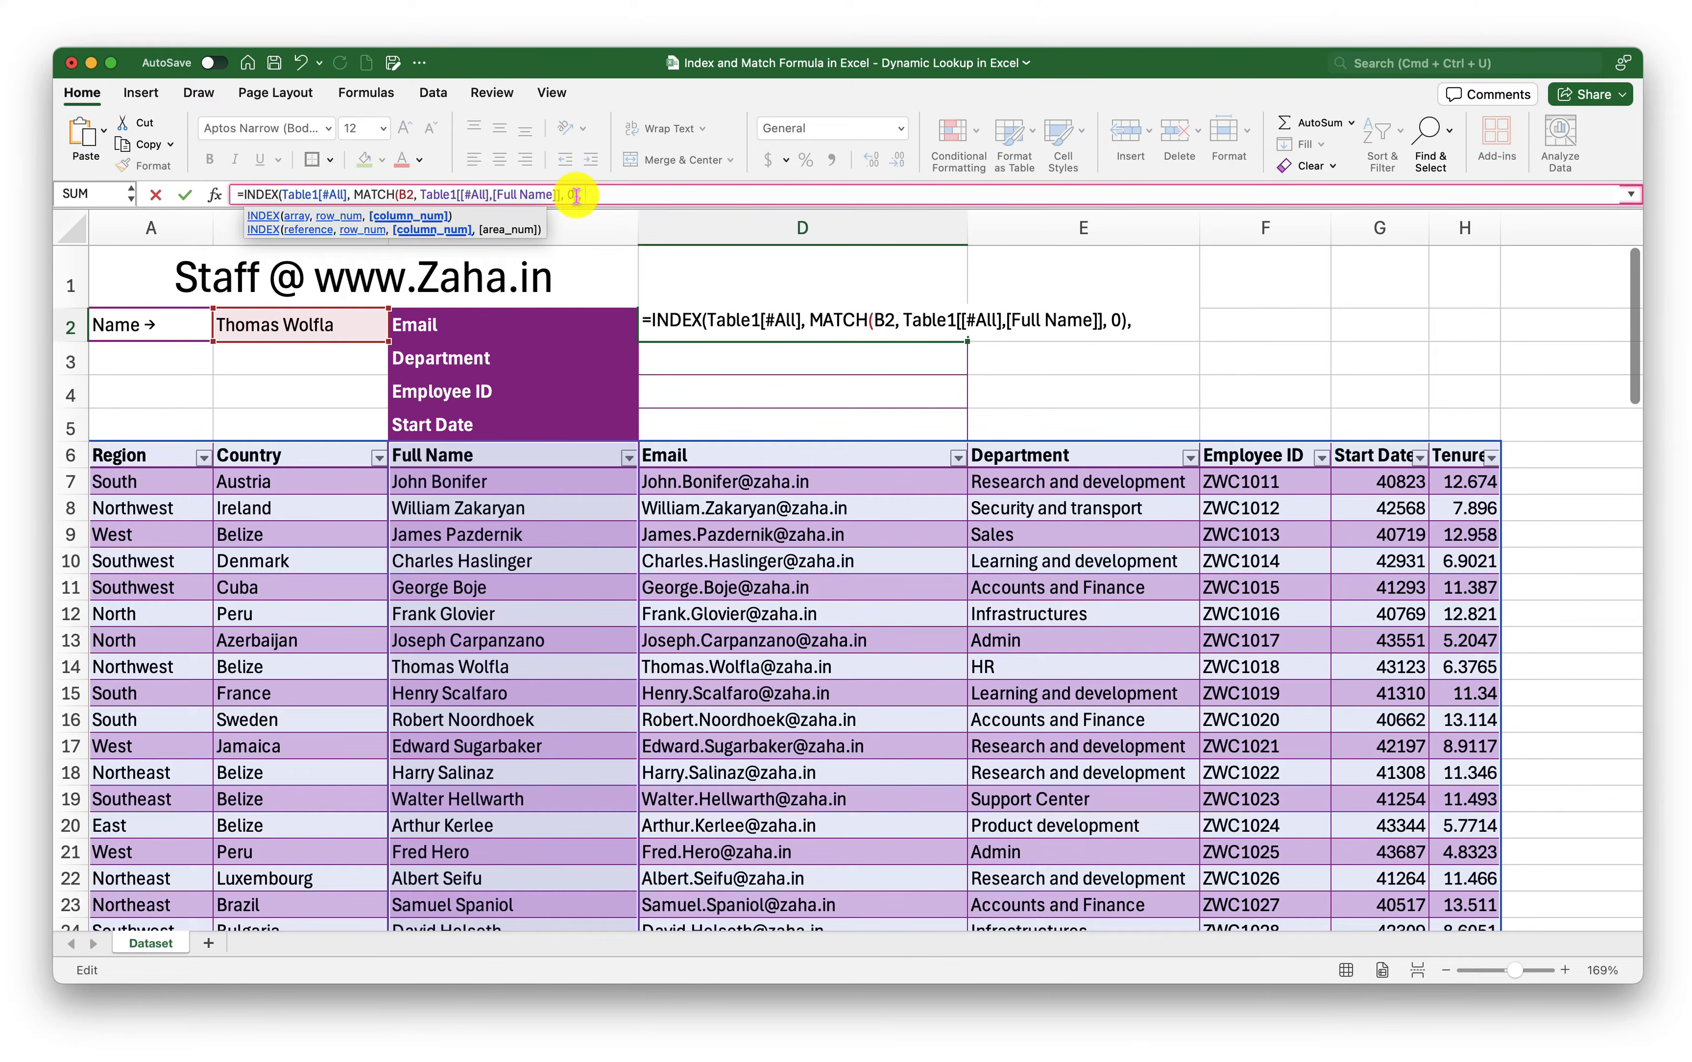
text(mat)
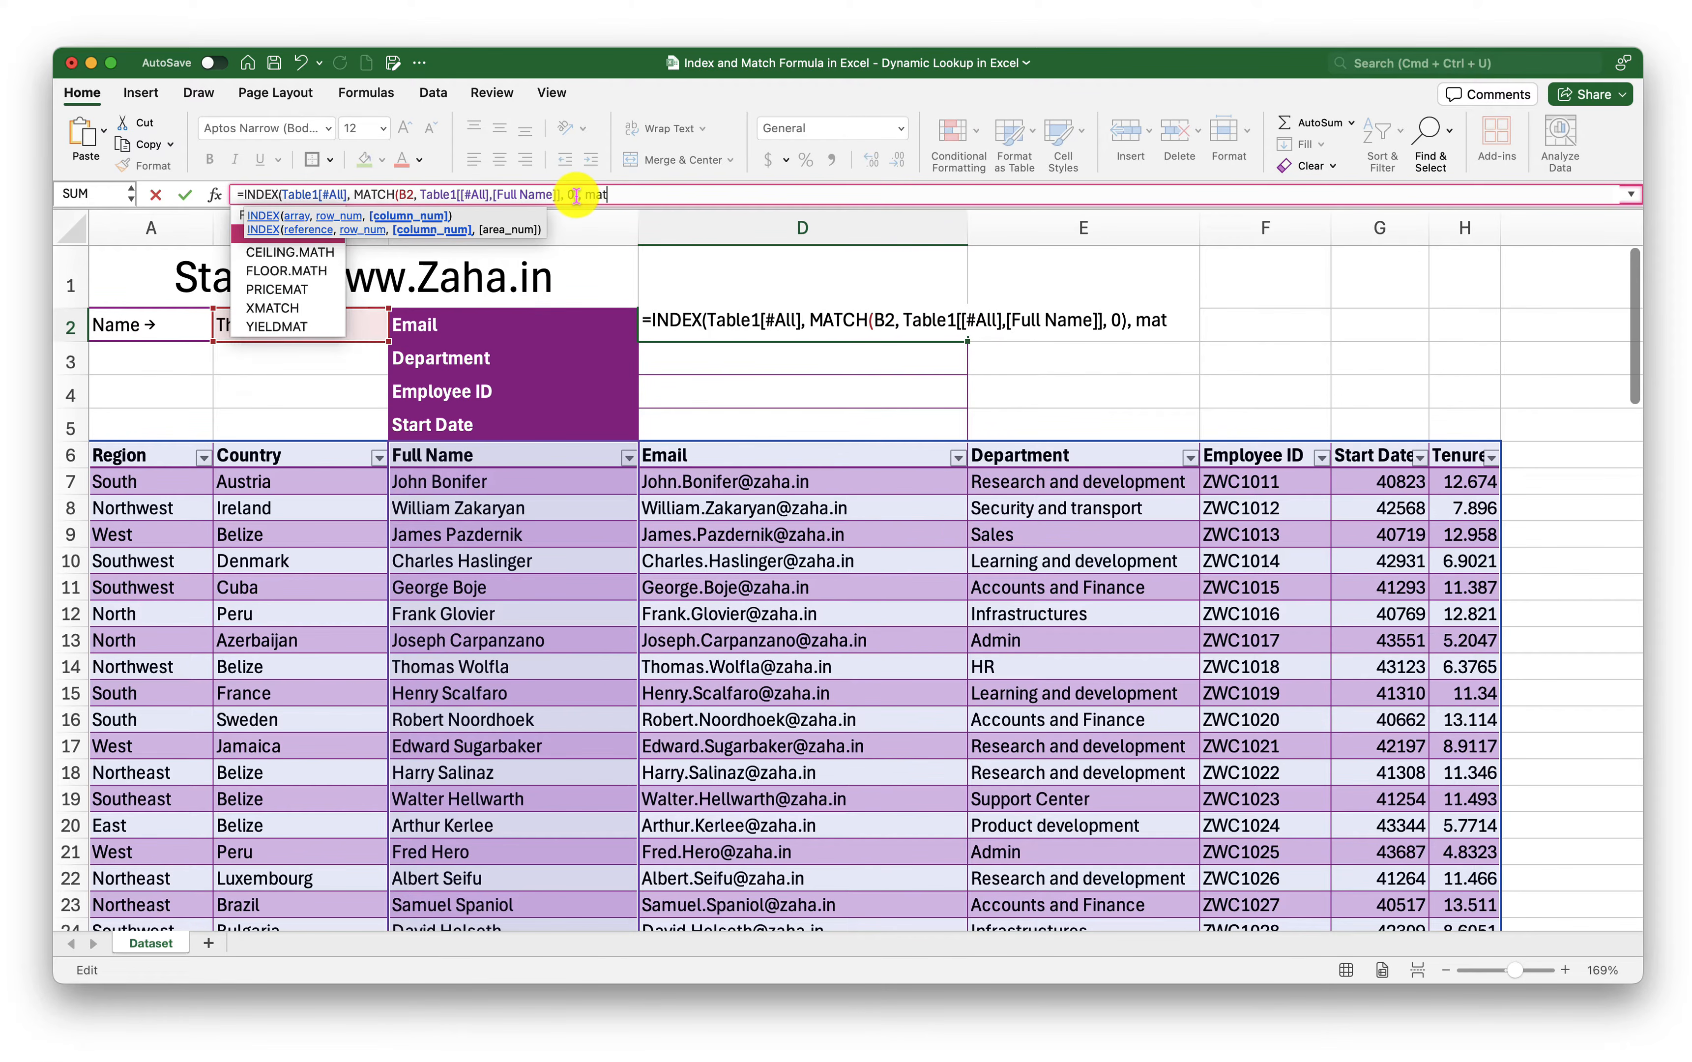
text(ch()
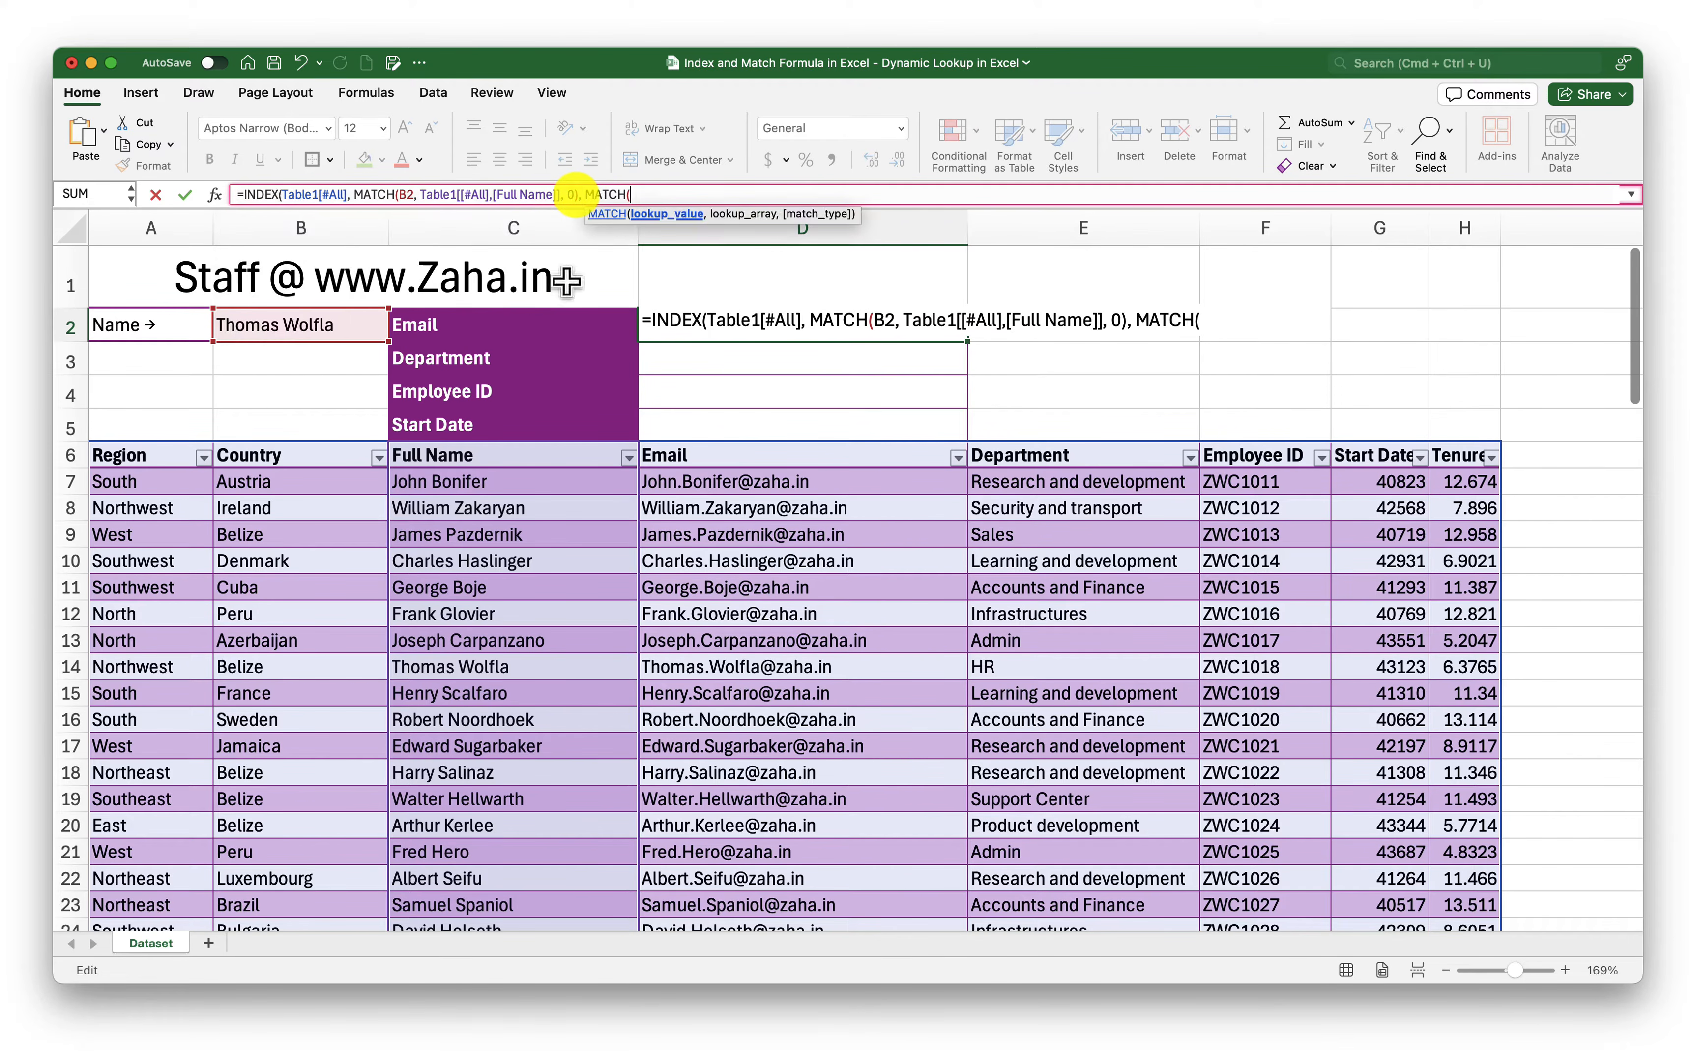
click(502, 325)
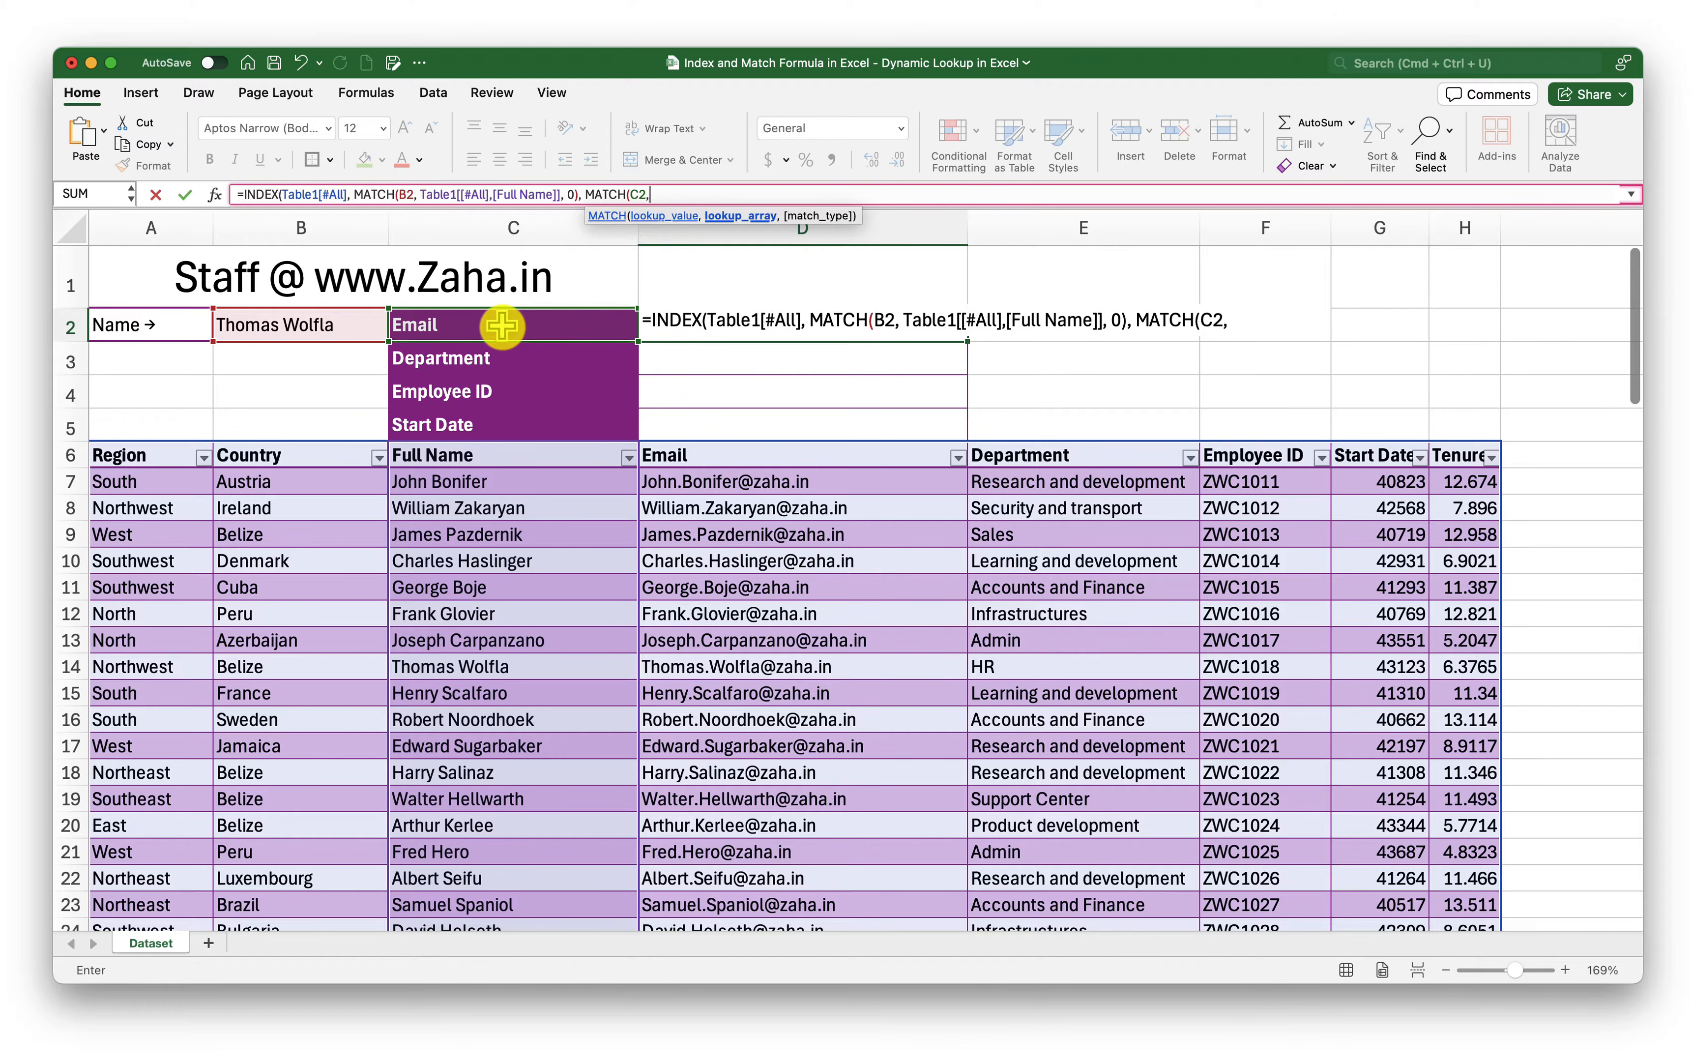
text(,)
click(113, 456)
drag(113, 456, 1448, 448)
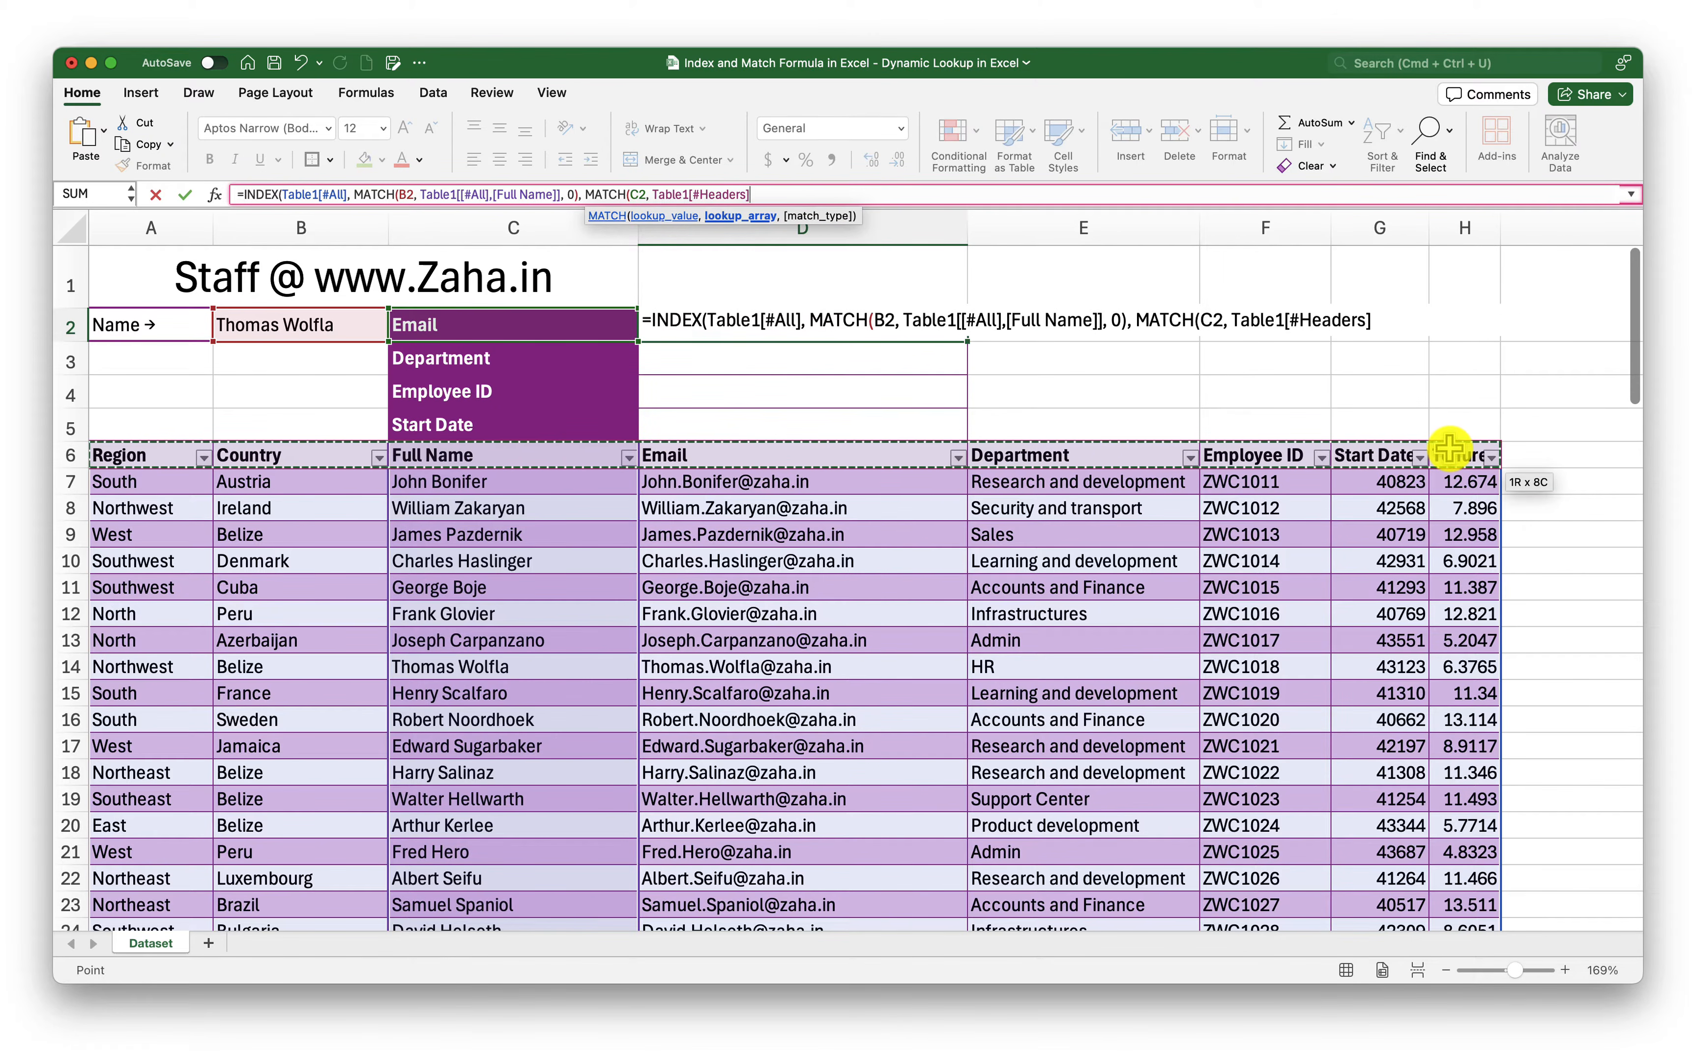
text(, )
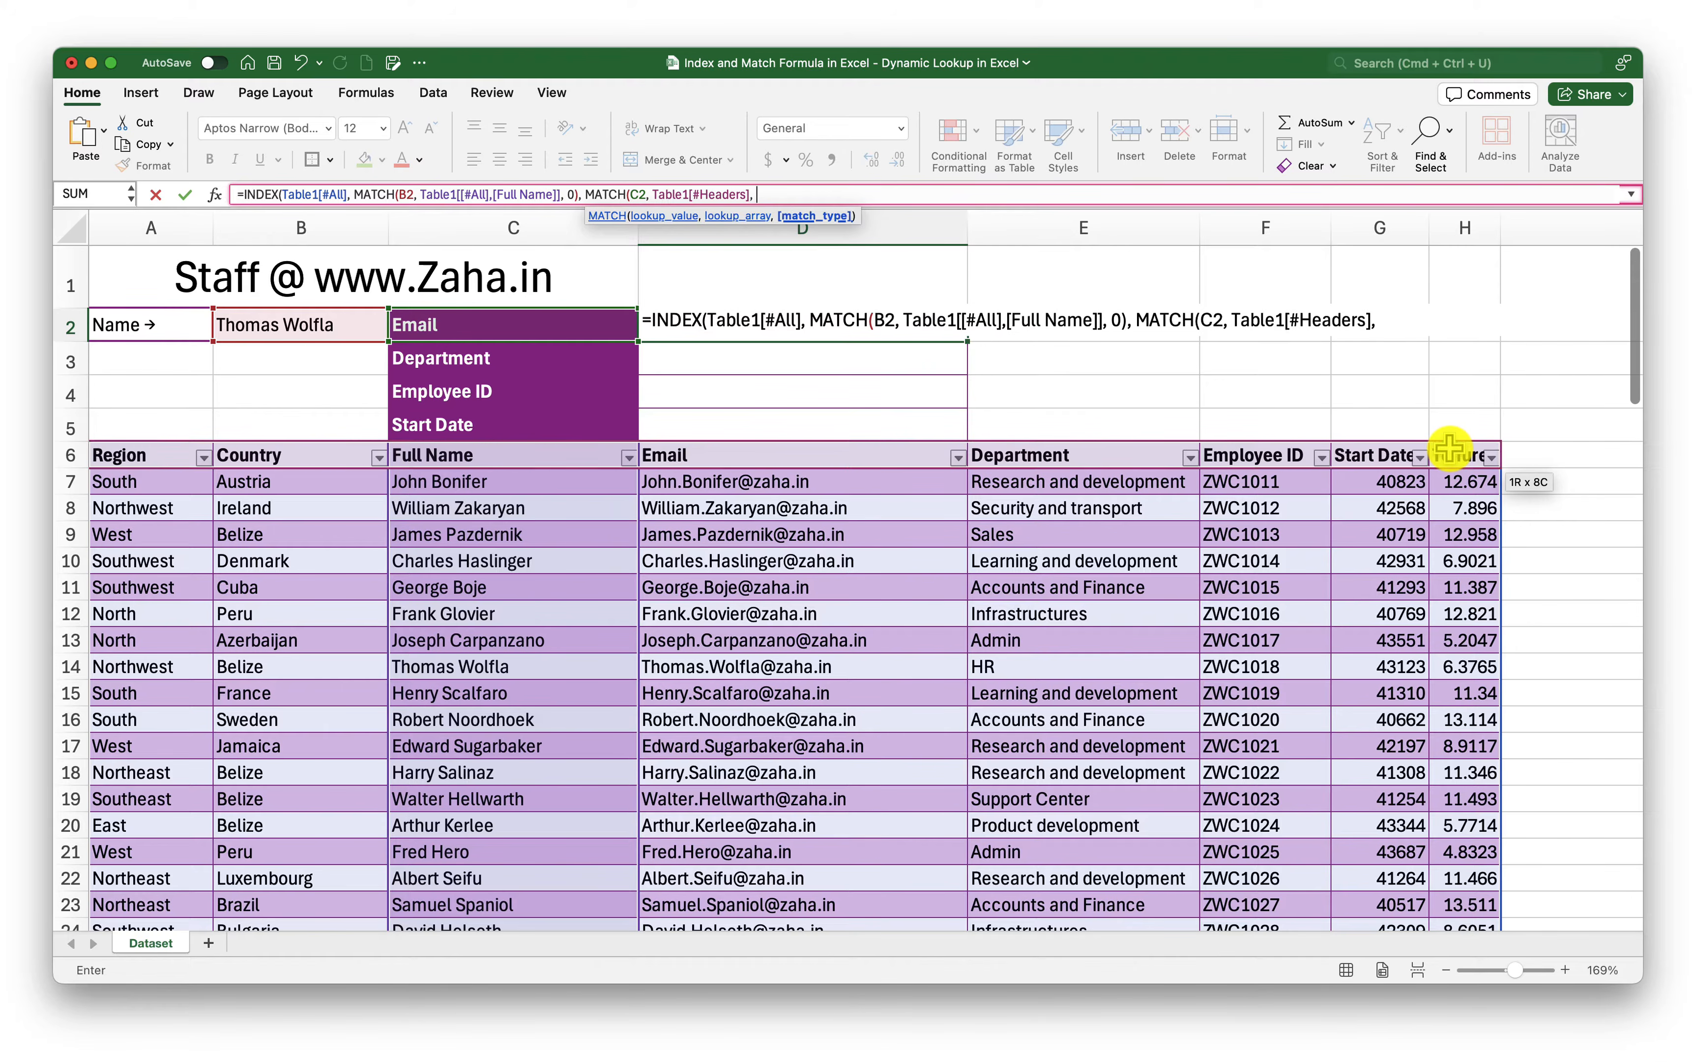
text(0)
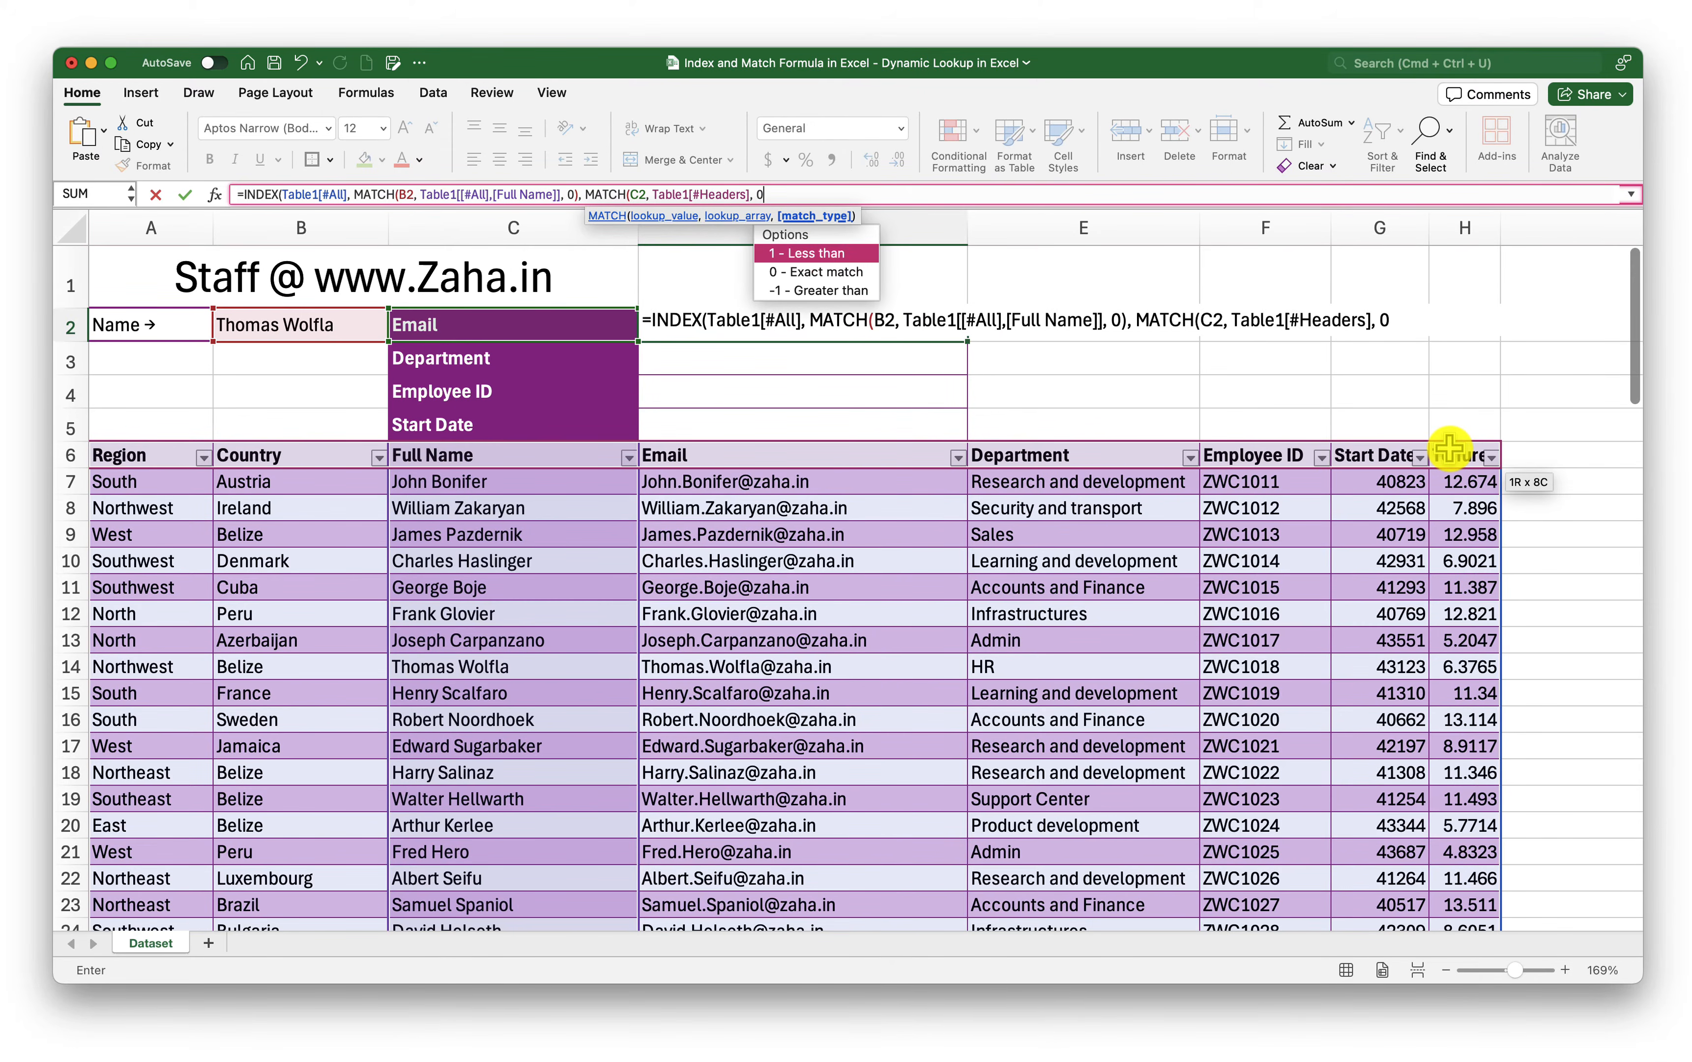
text())
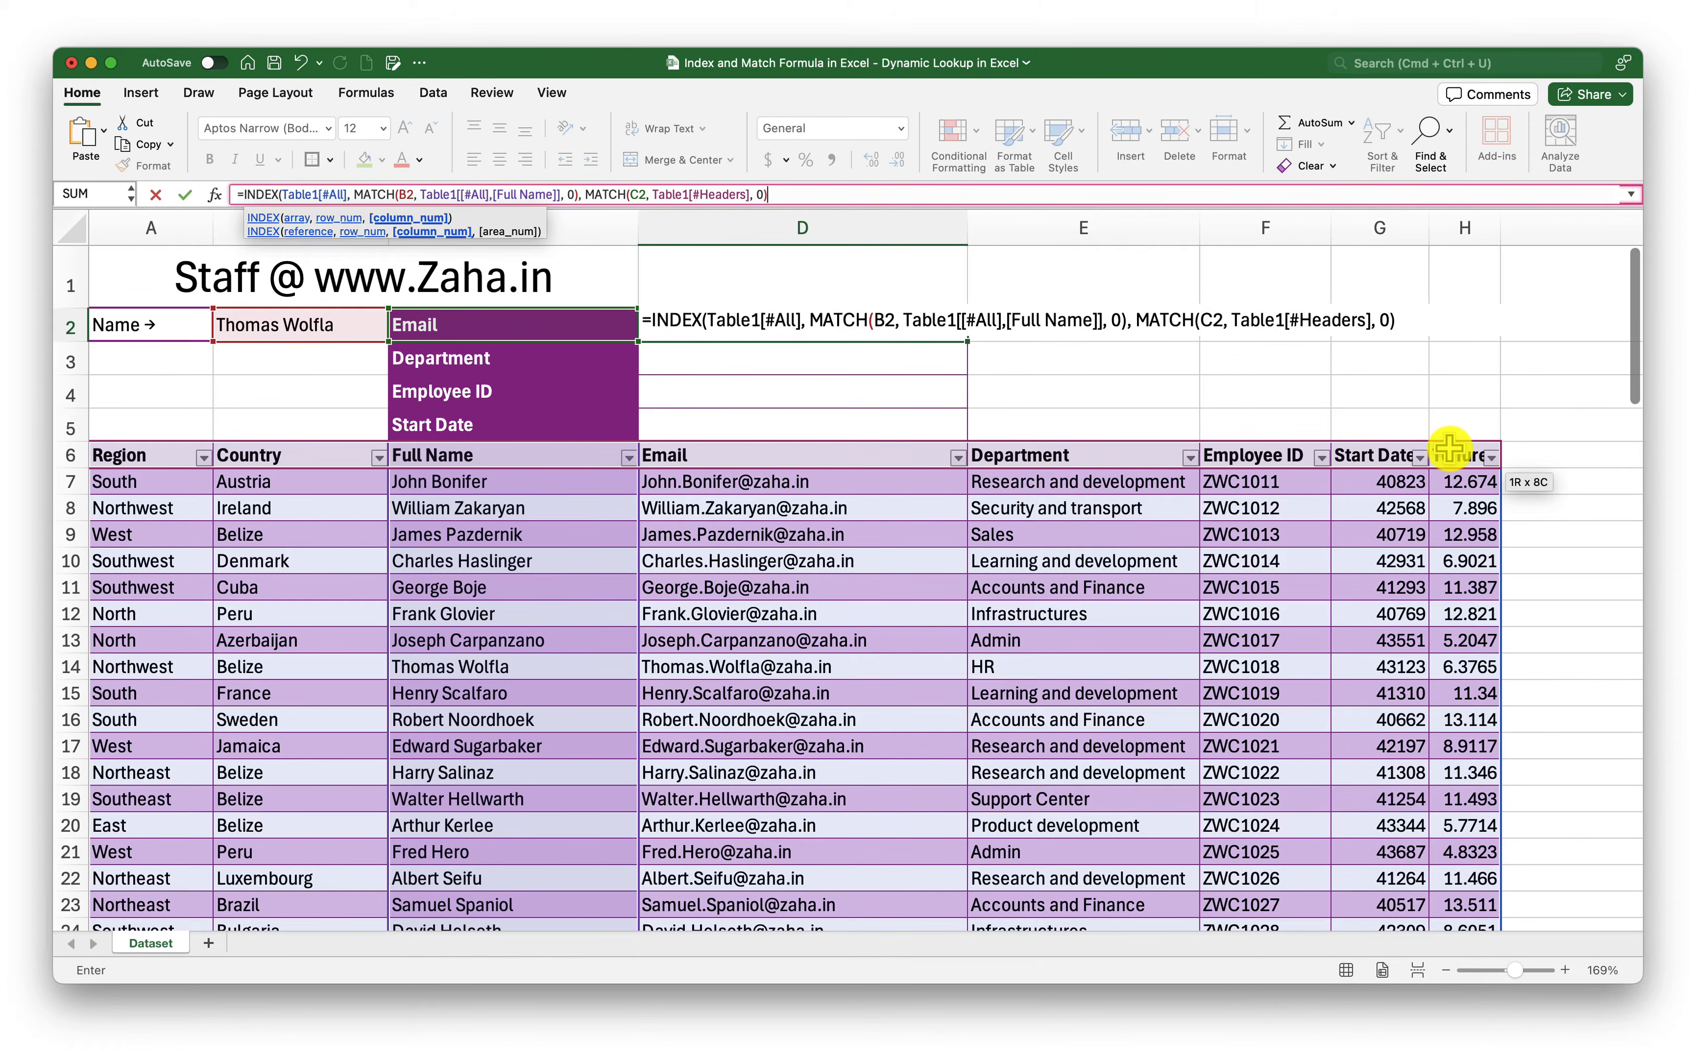
text())
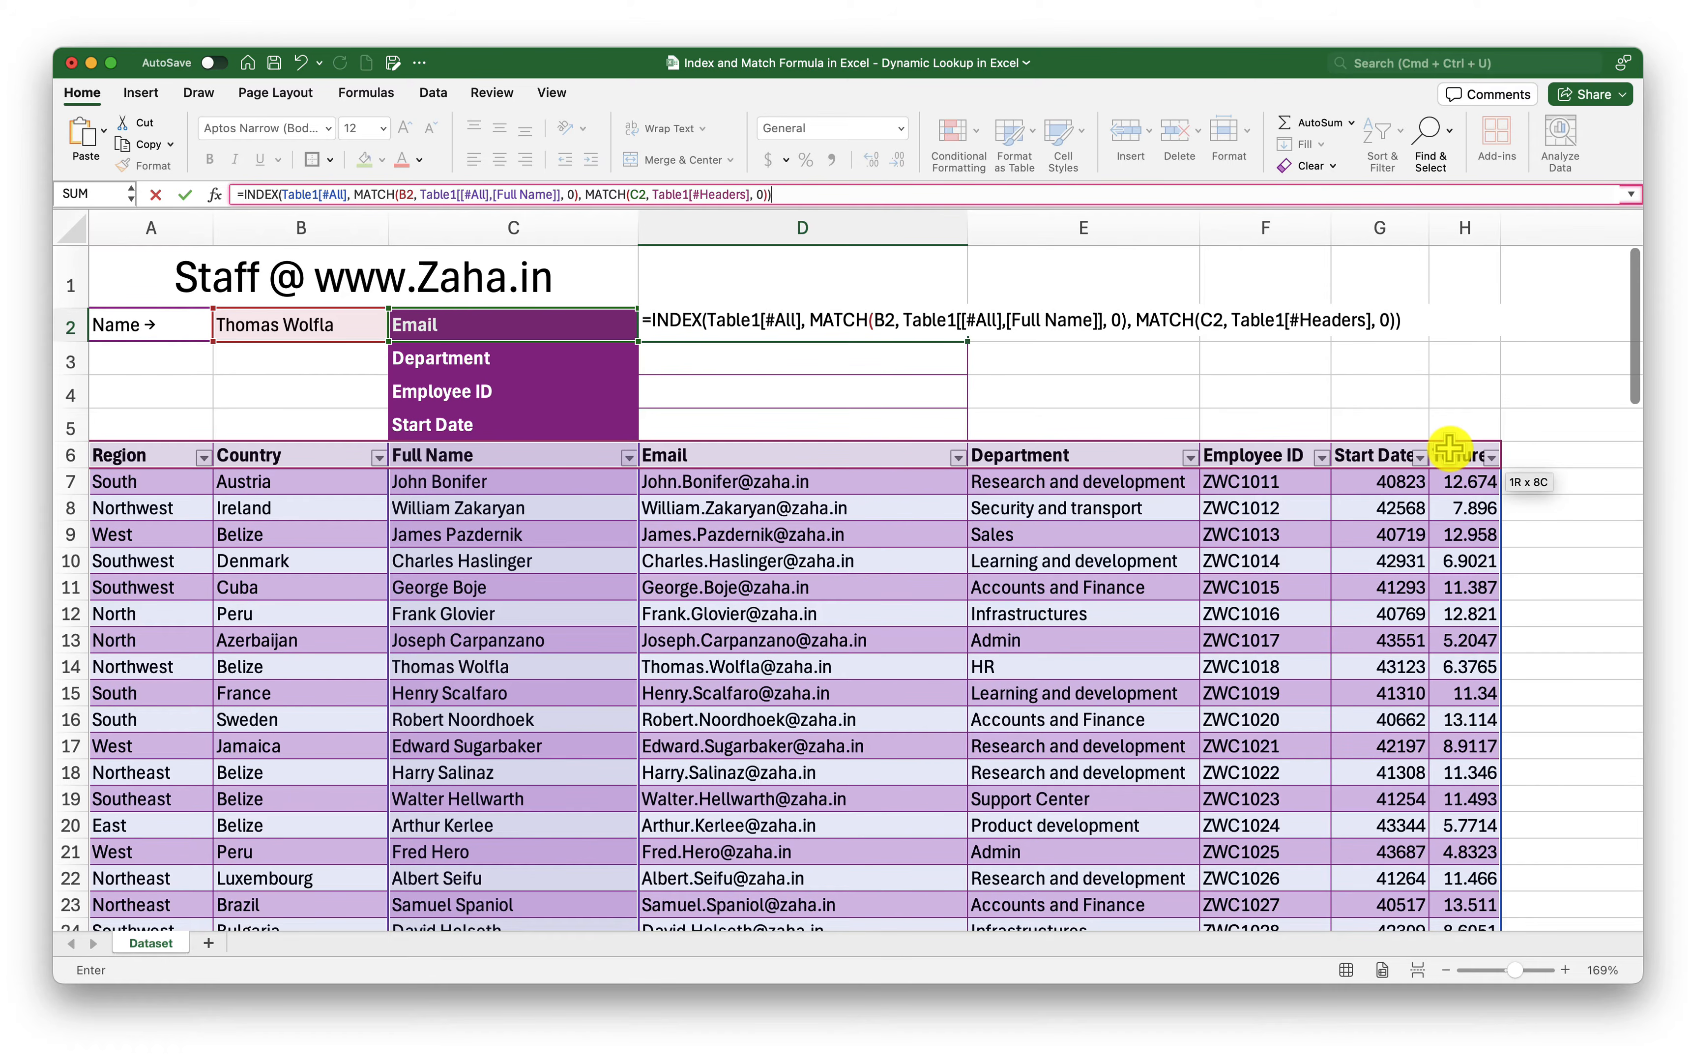
key(Return)
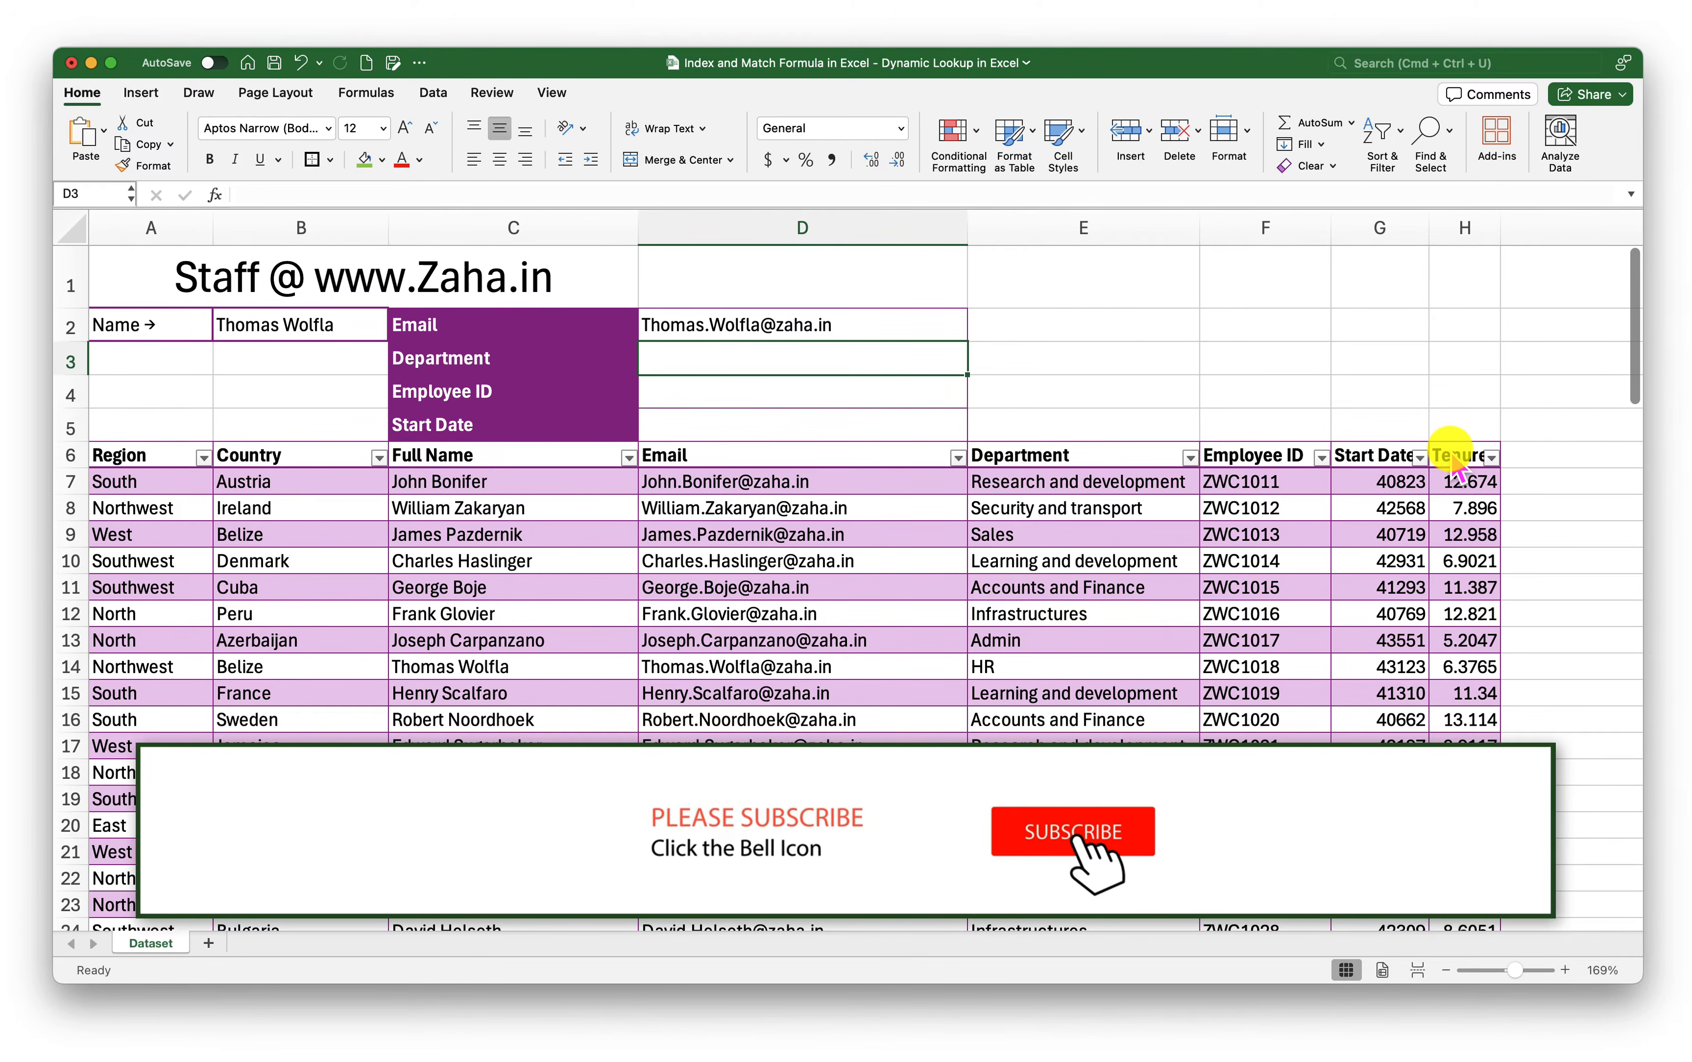
Step: Test the email lookup by setting the name in B2 to the employee from row 12 and finally to the one from row 17
click(786, 331)
click(351, 323)
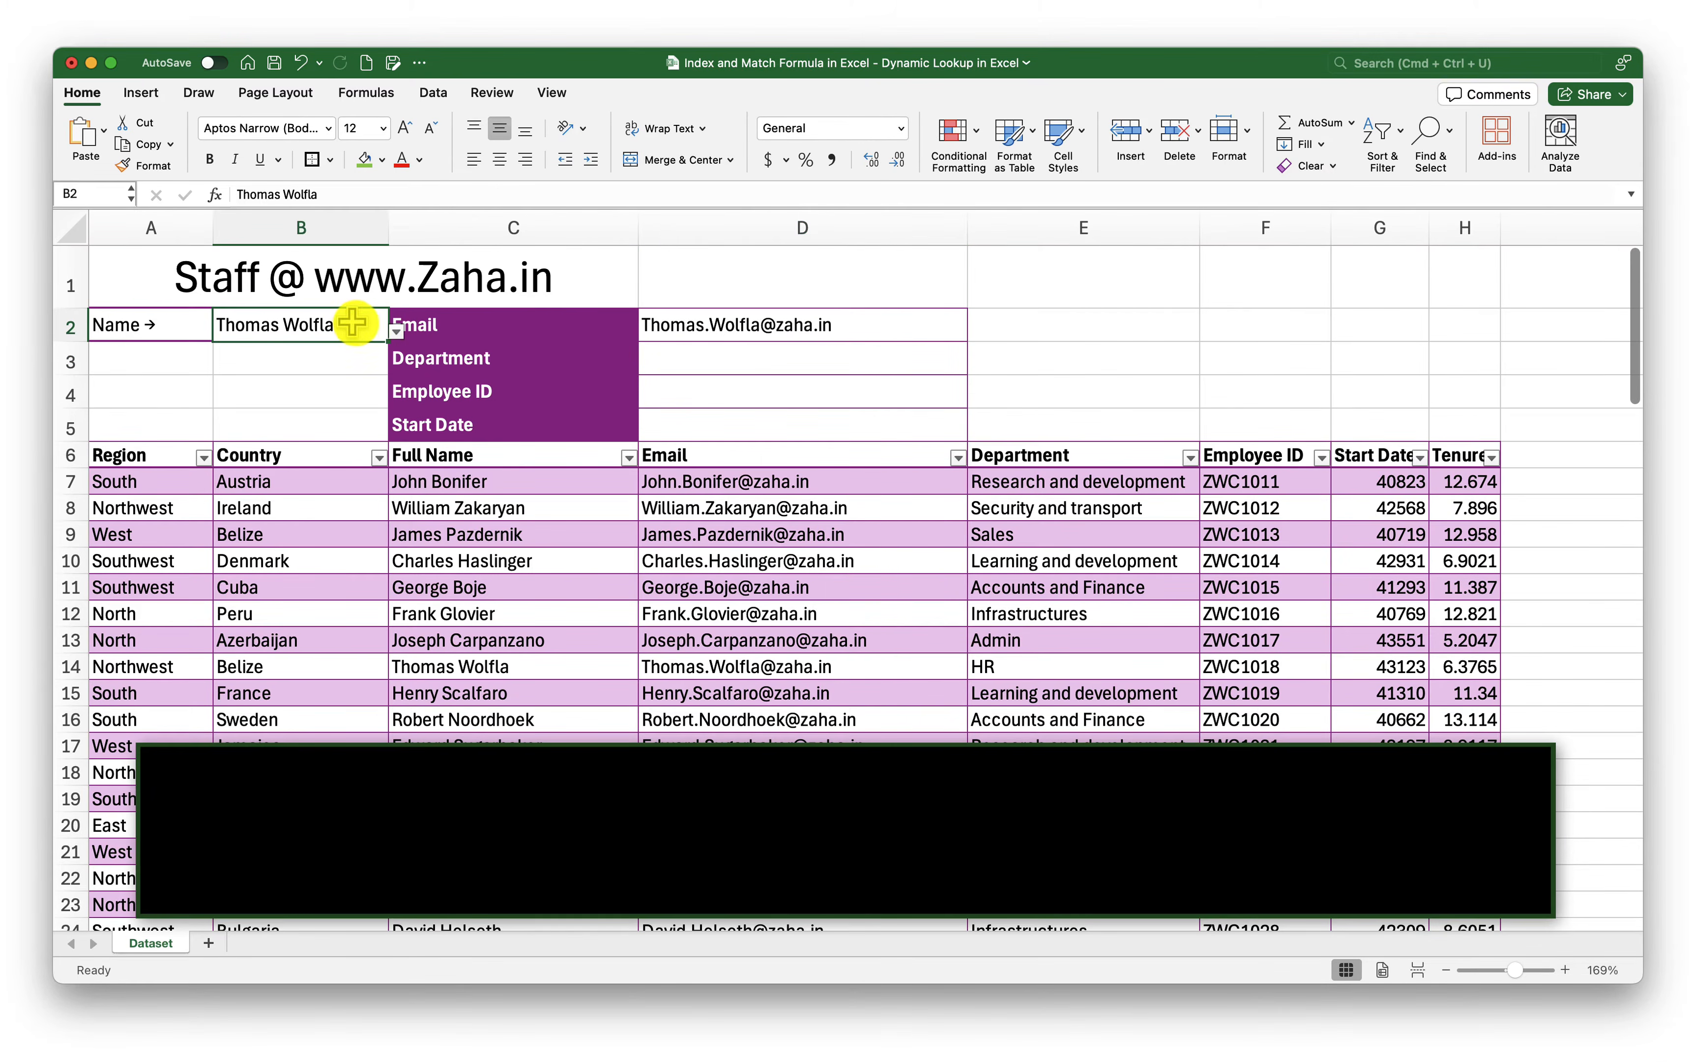
click(397, 329)
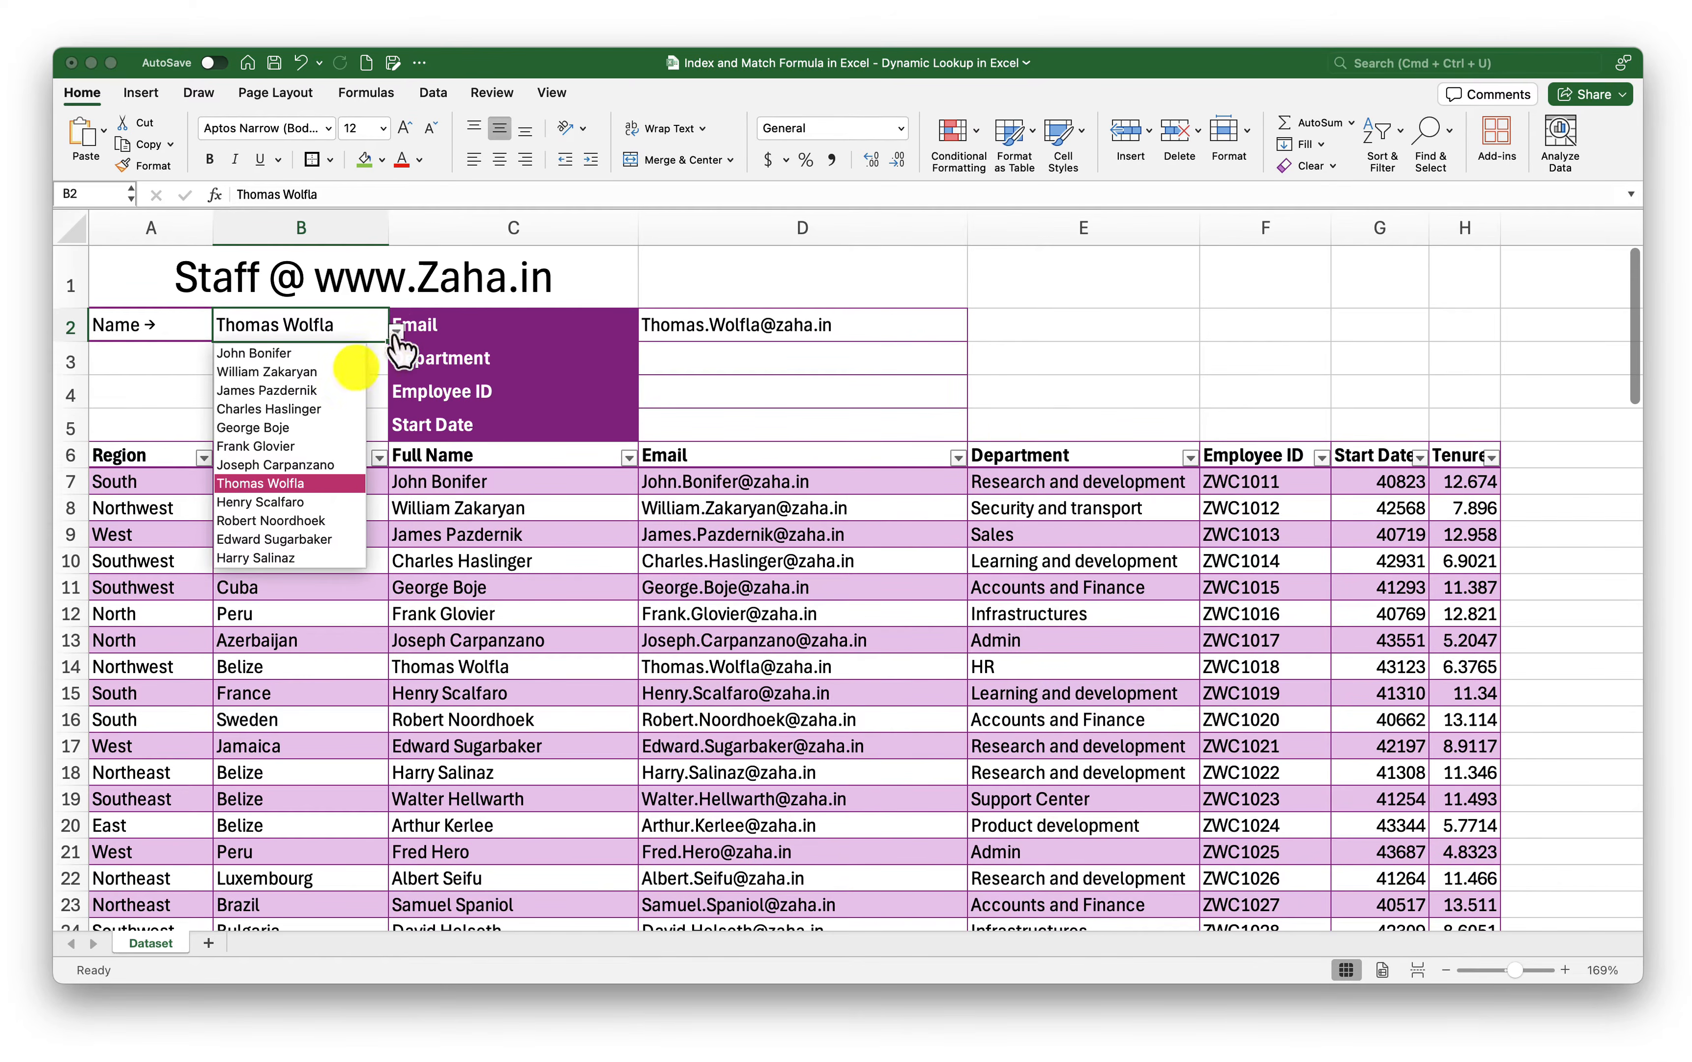
click(277, 447)
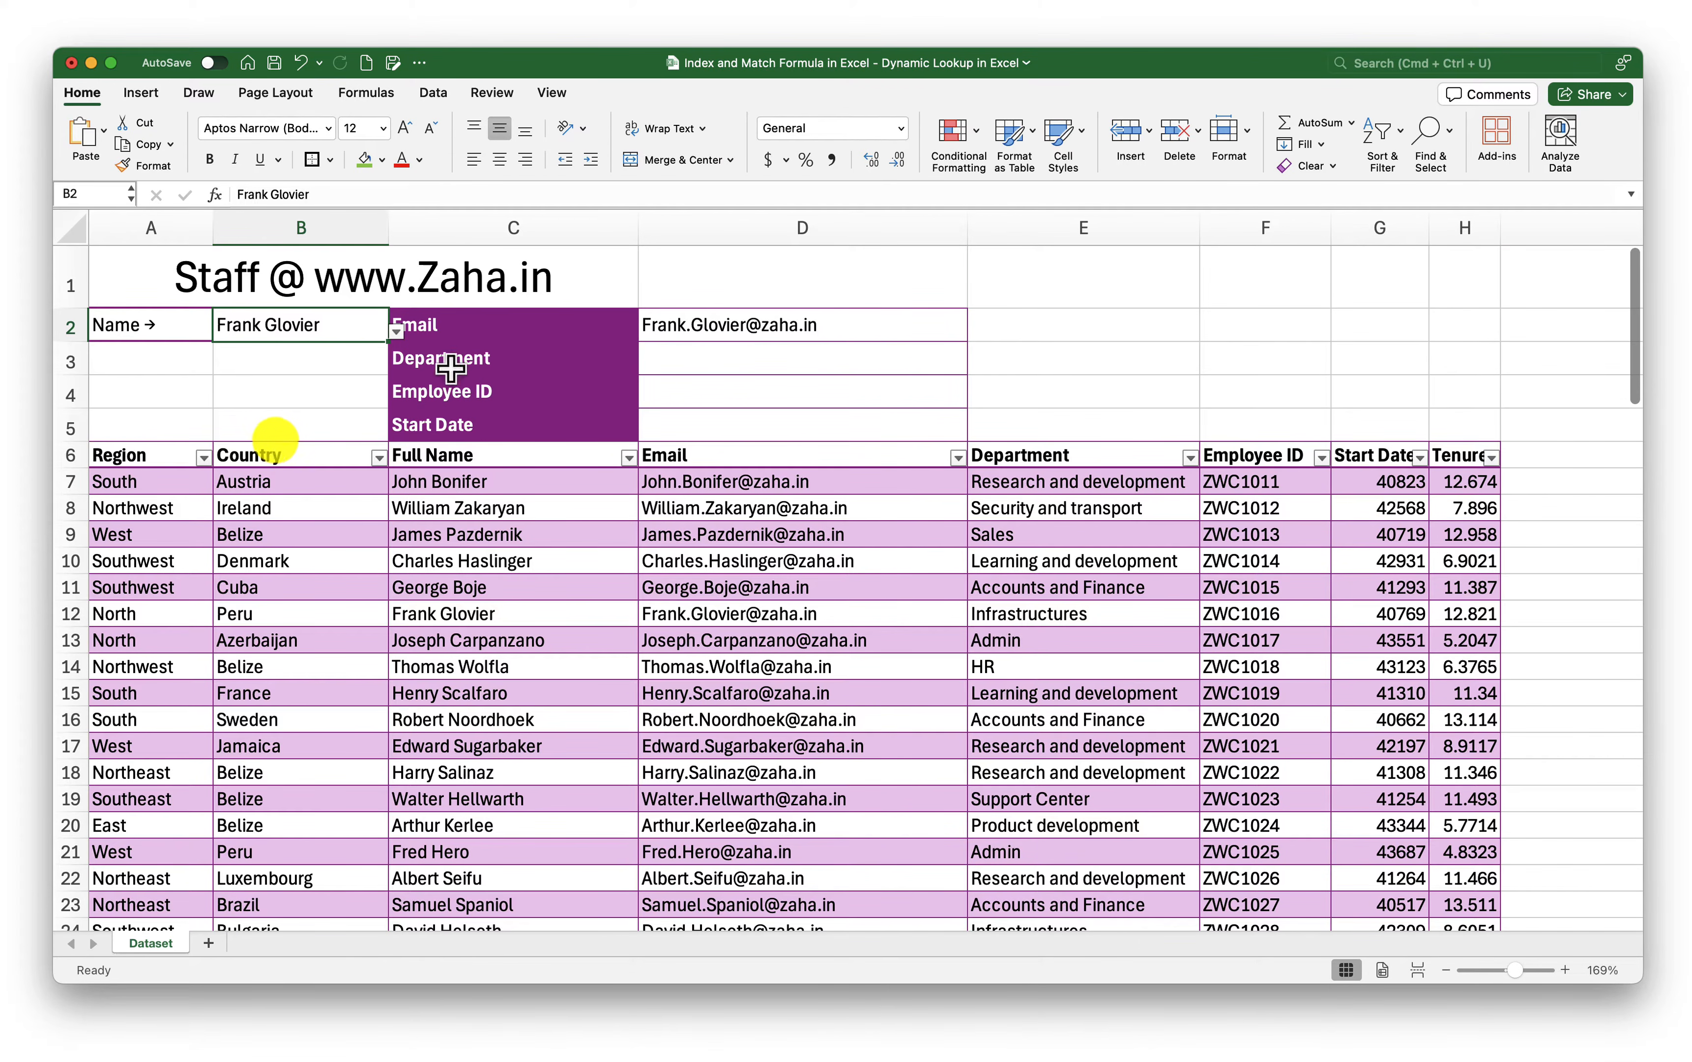
click(397, 336)
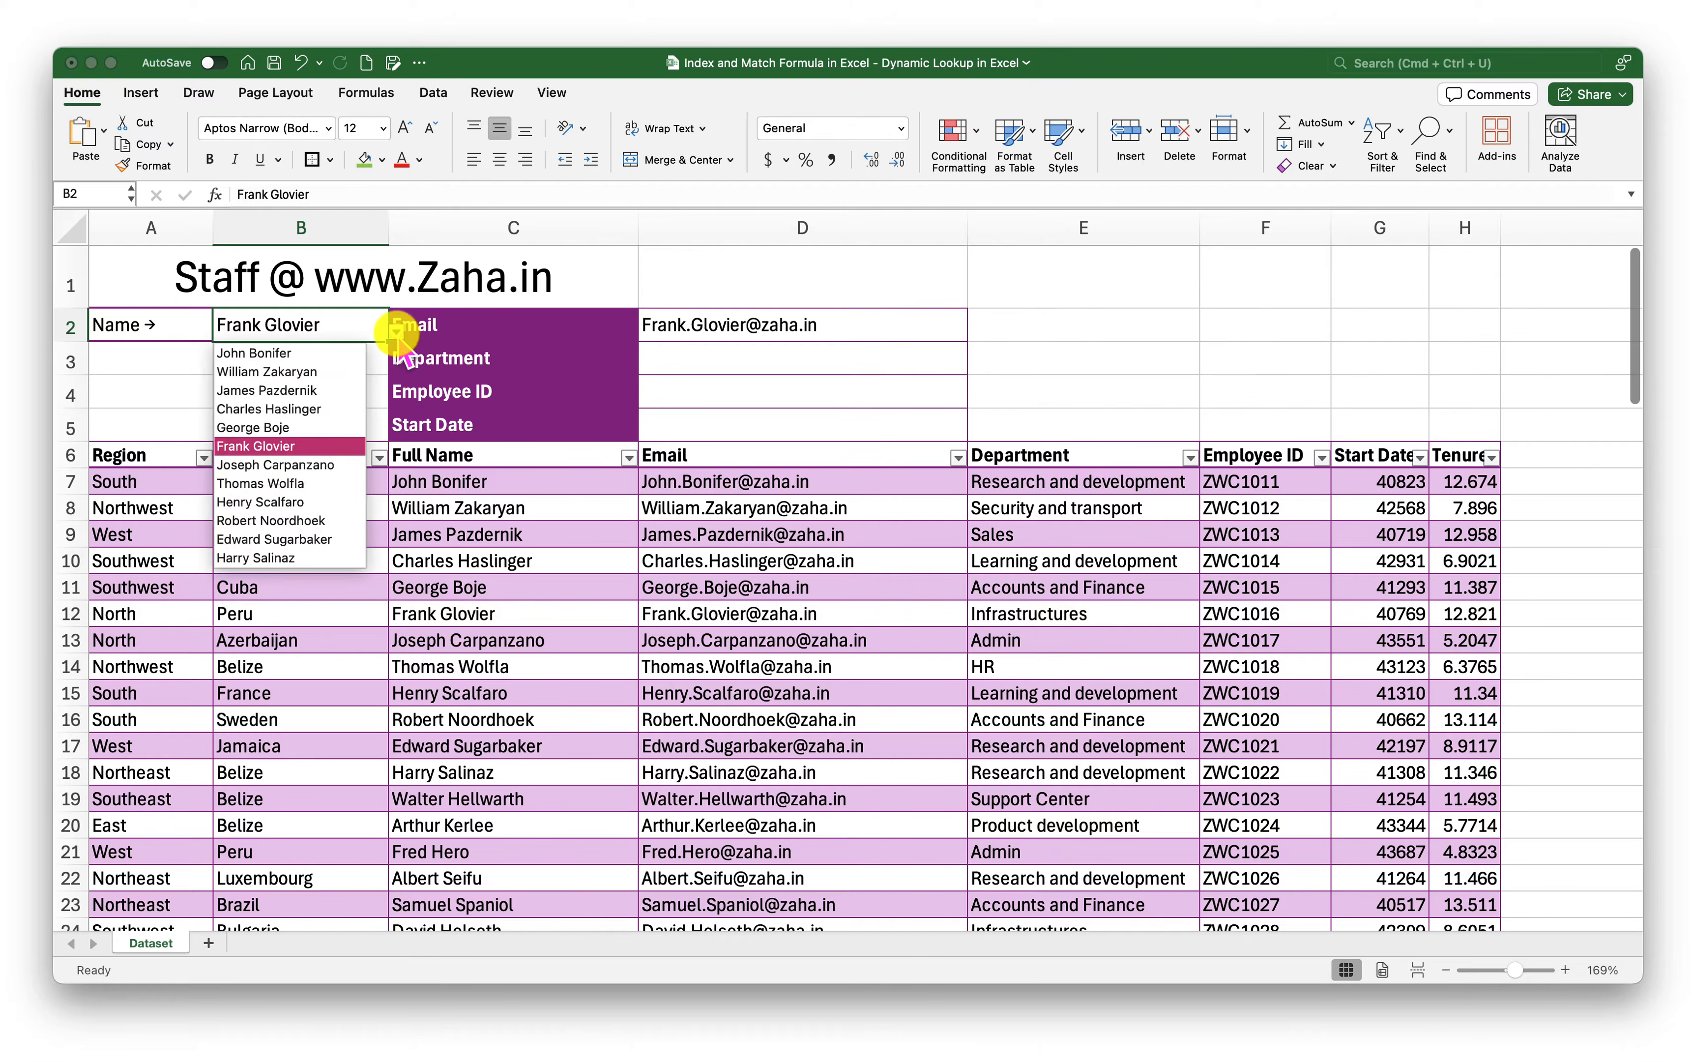
click(277, 538)
click(707, 360)
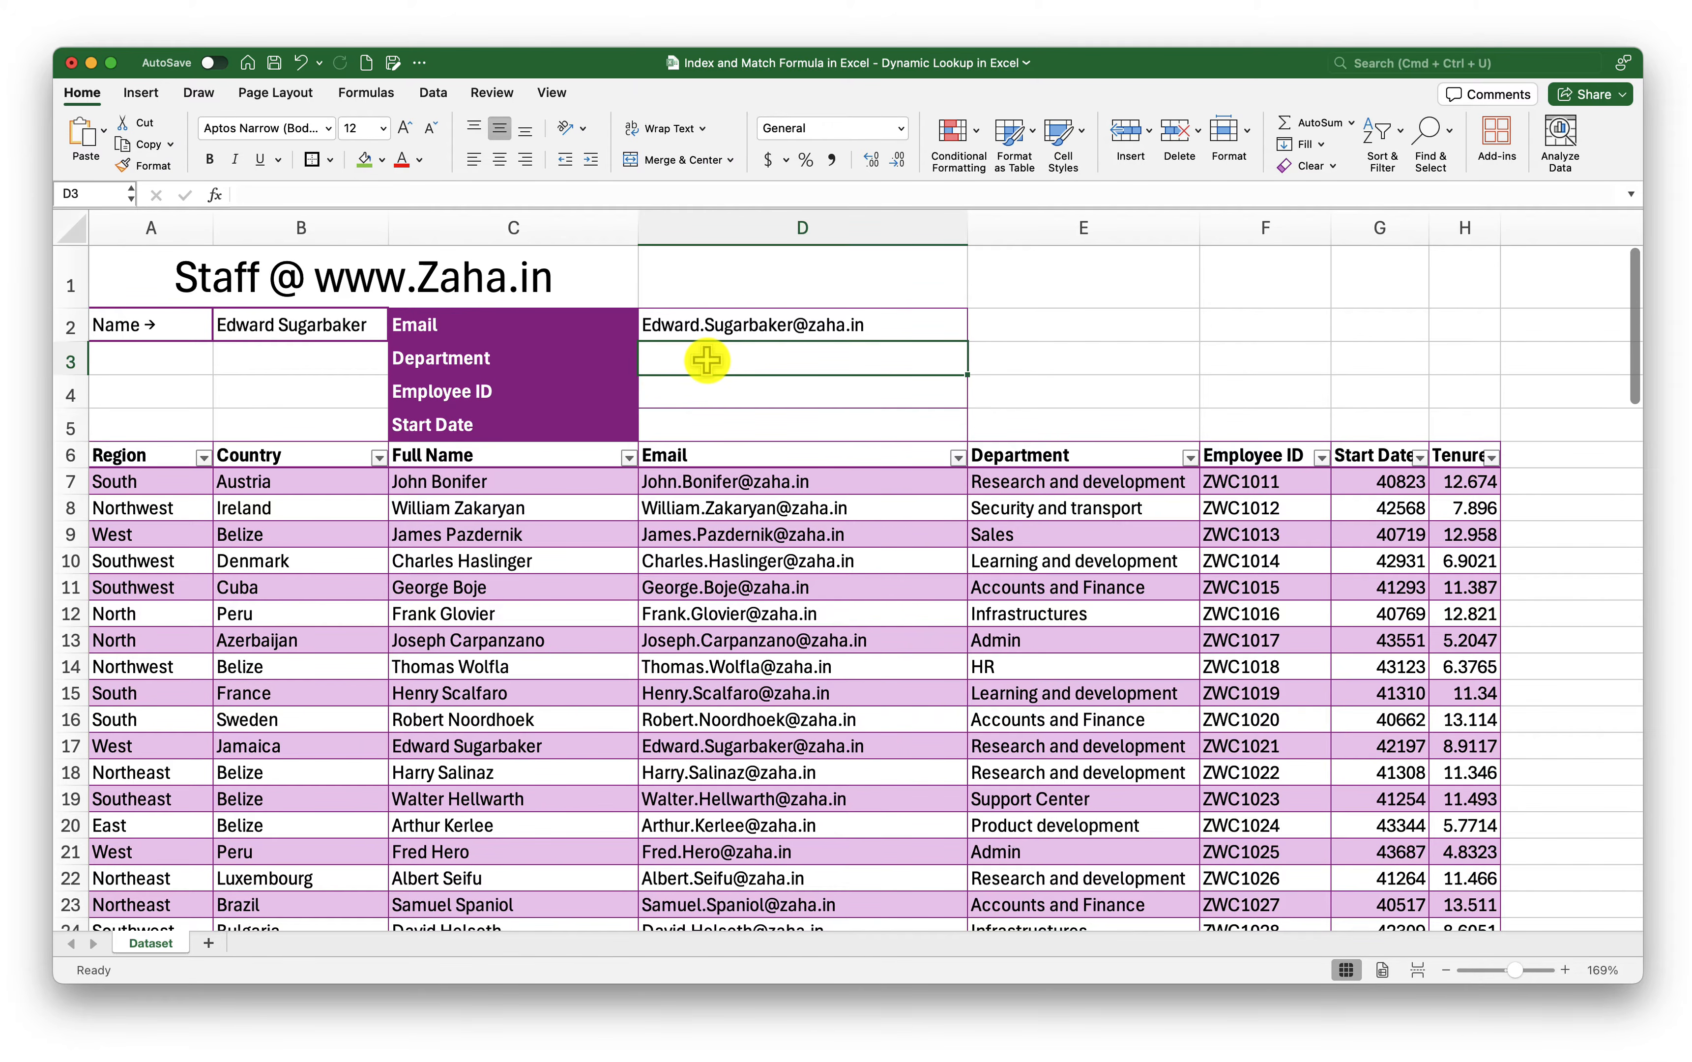
Step: Begin an INDEX formula in the Department result cell D3, using the whole staff table with headers, Table1[#All], as the array
text(=ind)
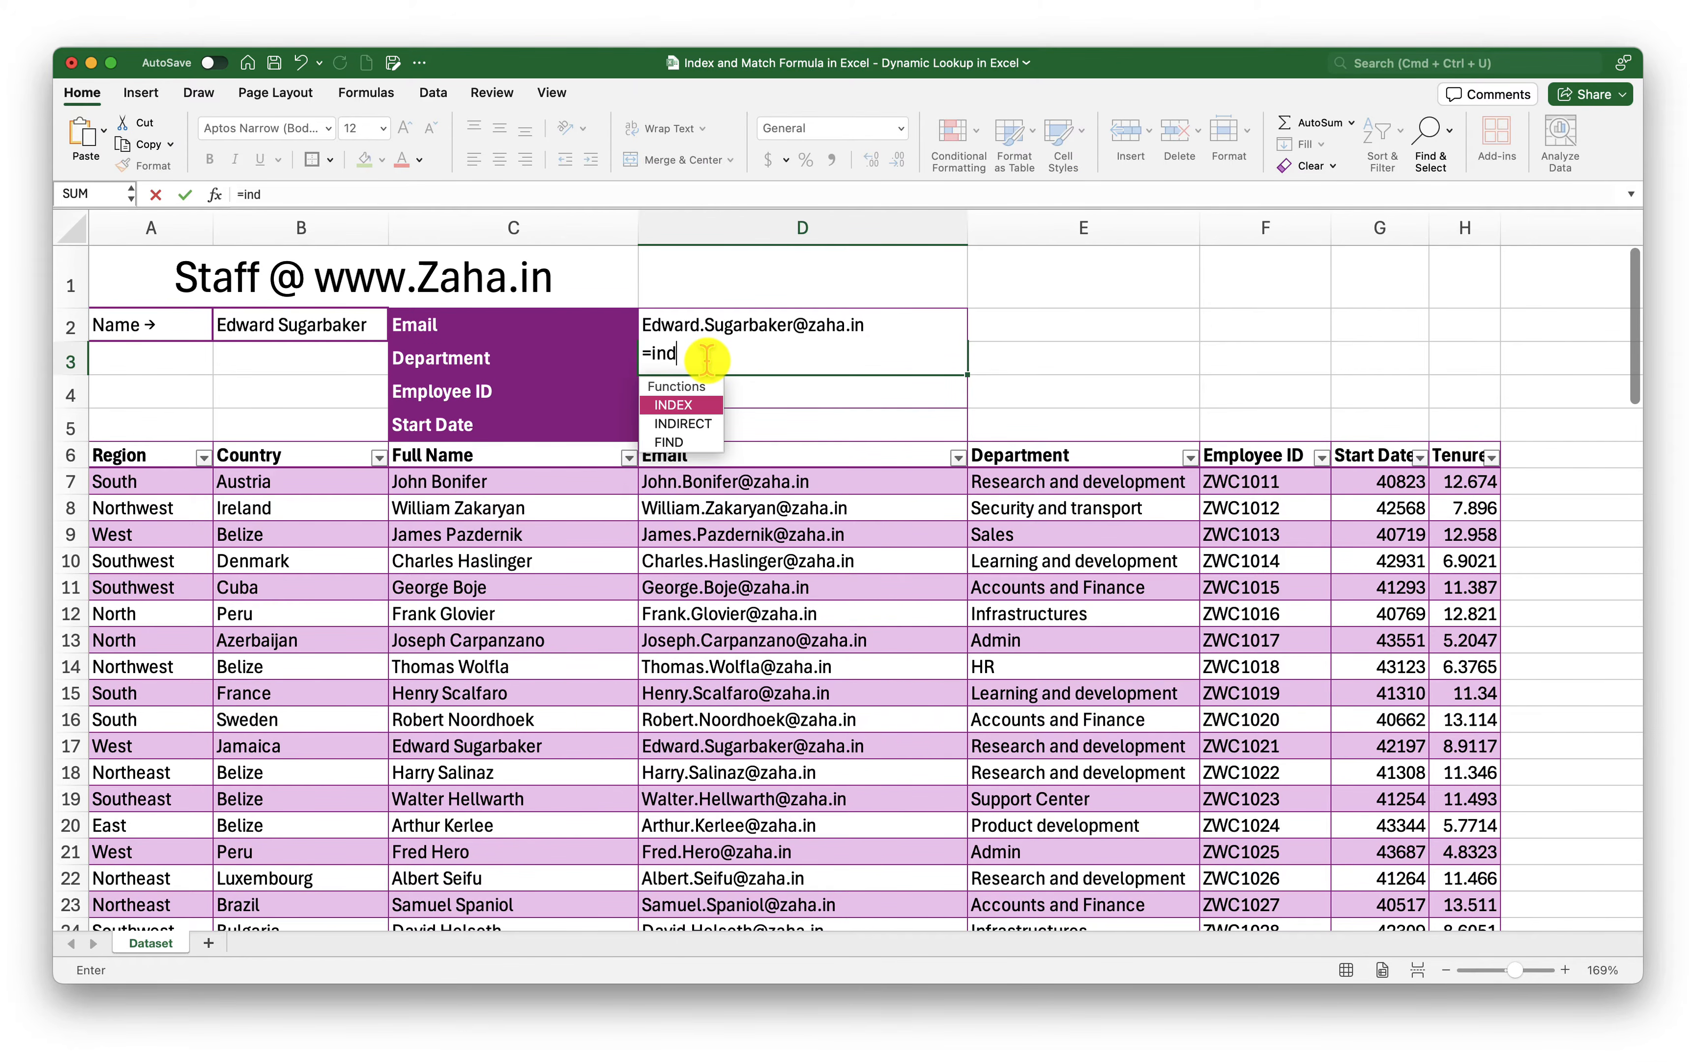
text(e)
key(Tab)
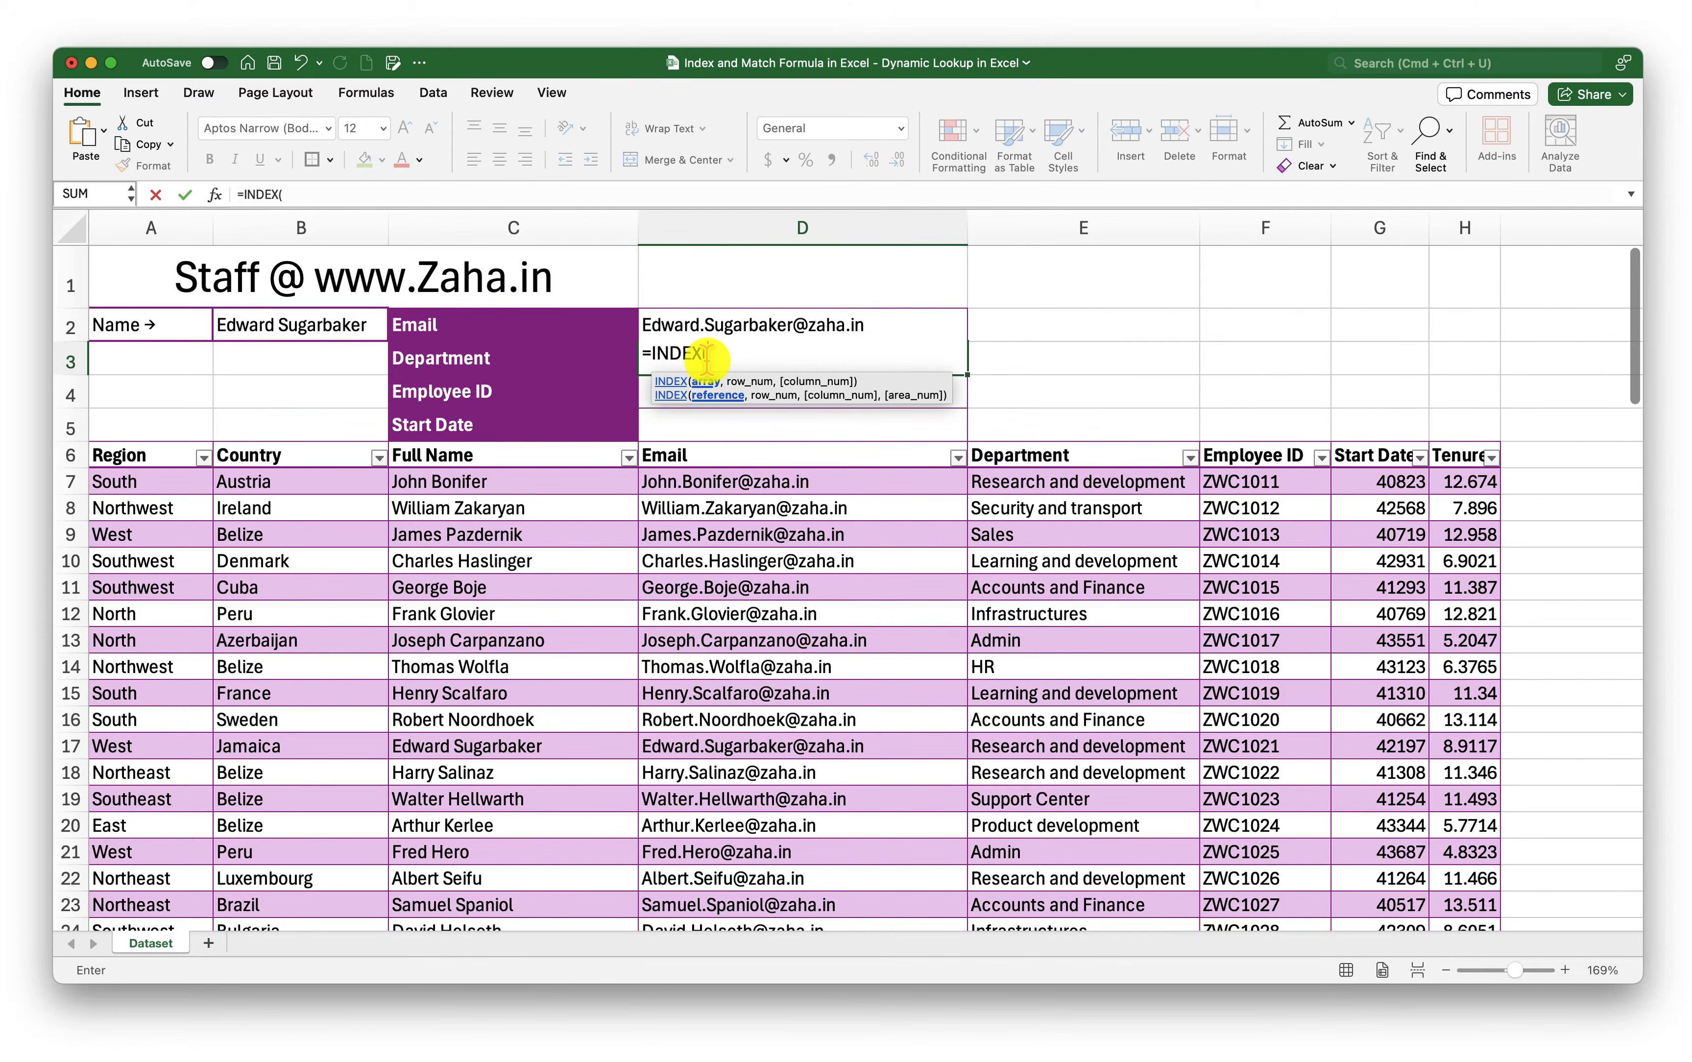
click(121, 456)
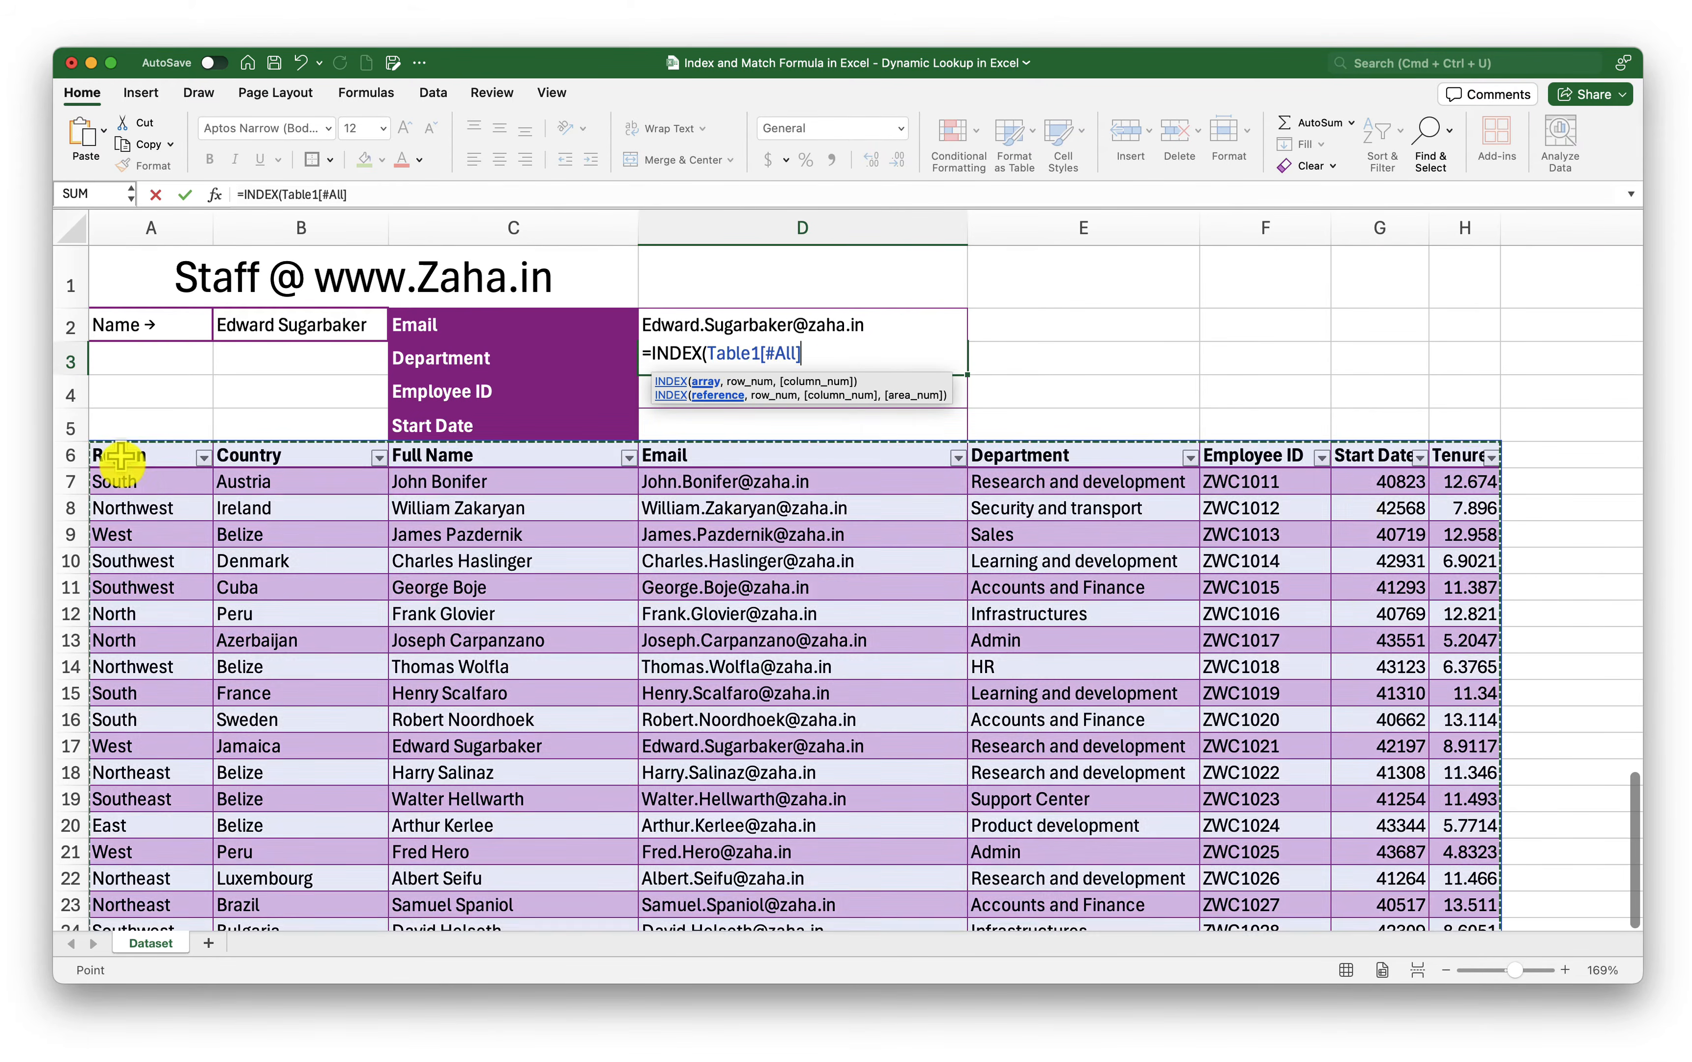
scroll(121, 457, down, 20)
text(,)
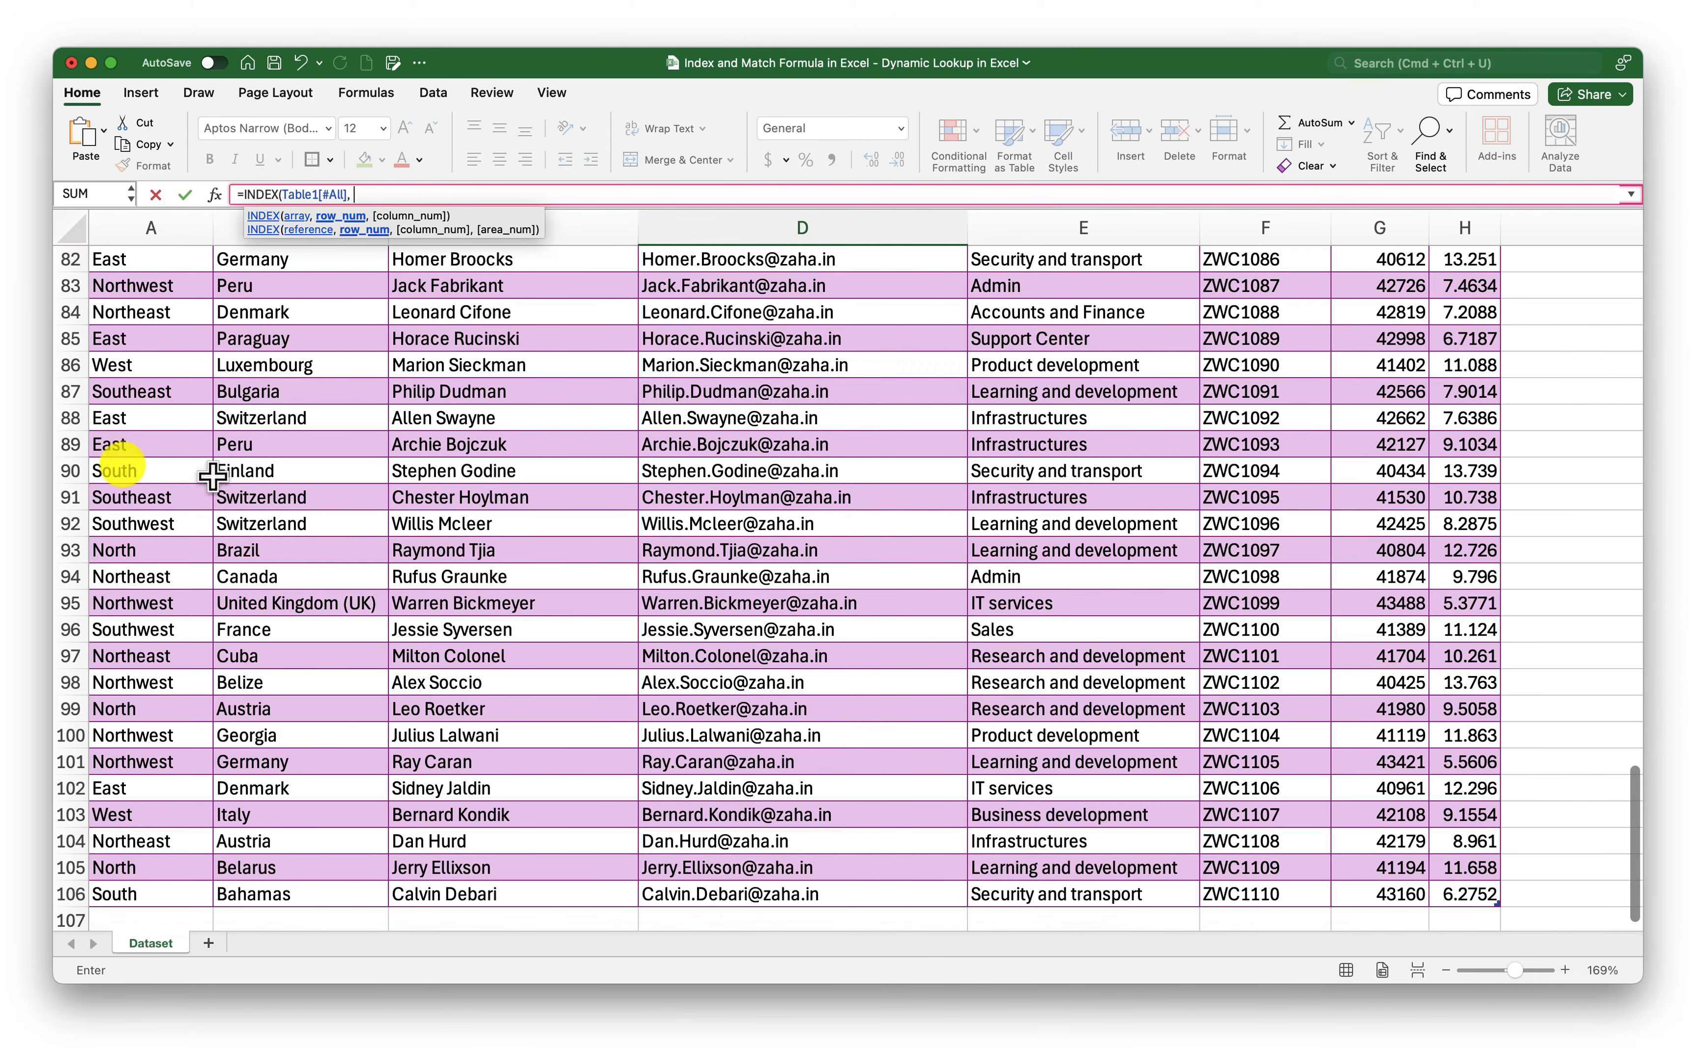
scroll(283, 489, up, 20)
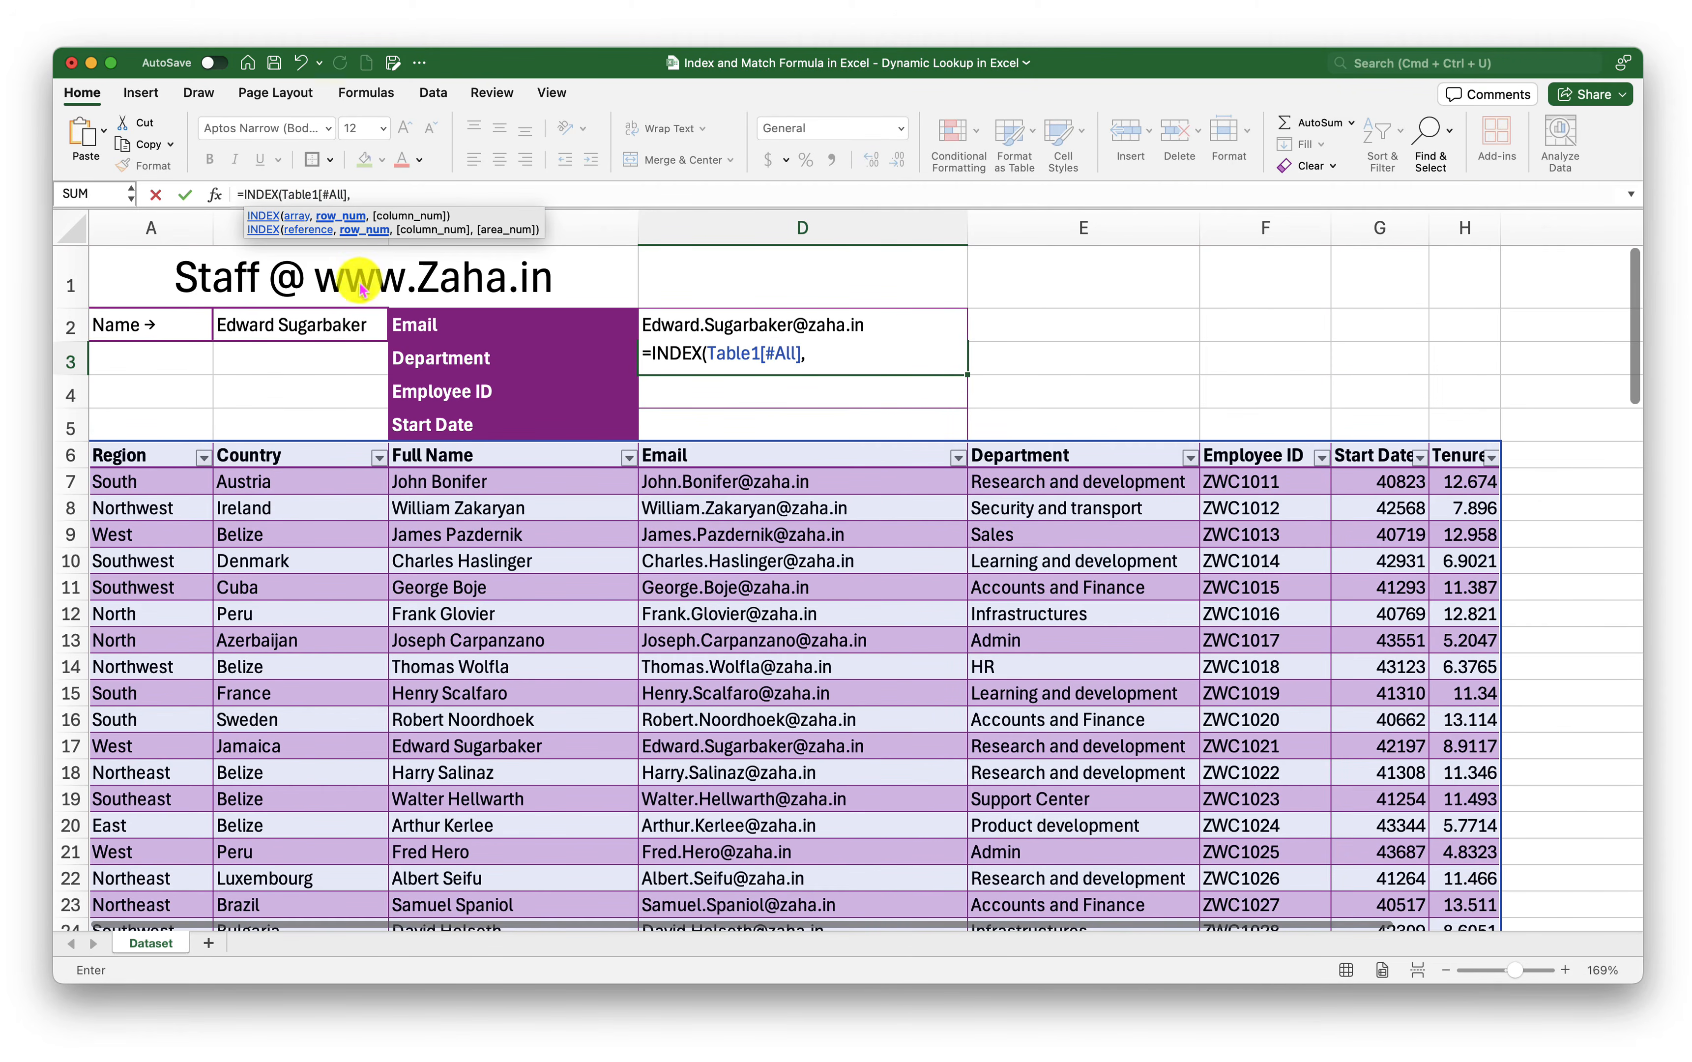
Step: Add the row argument to the D3 formula as an exact match on the full name column: MATCH(B2, Table1[[#All],[Full Name]], 0)
click(390, 194)
text(mat)
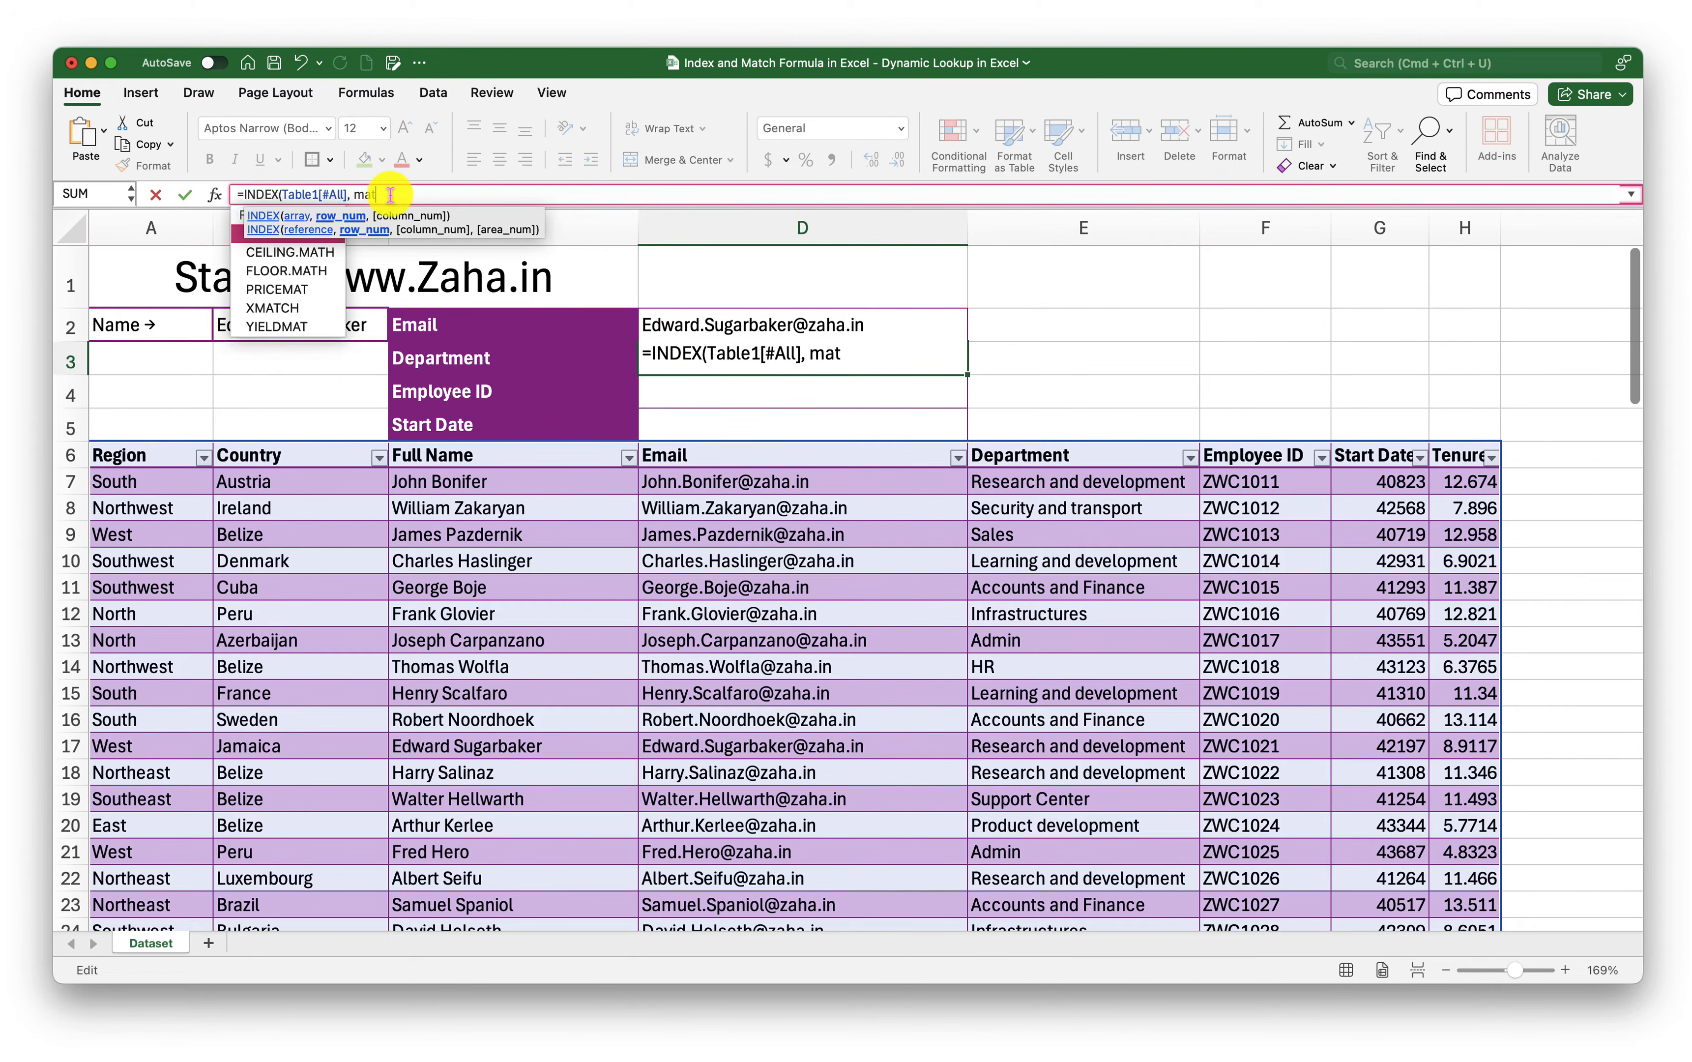
key(Tab)
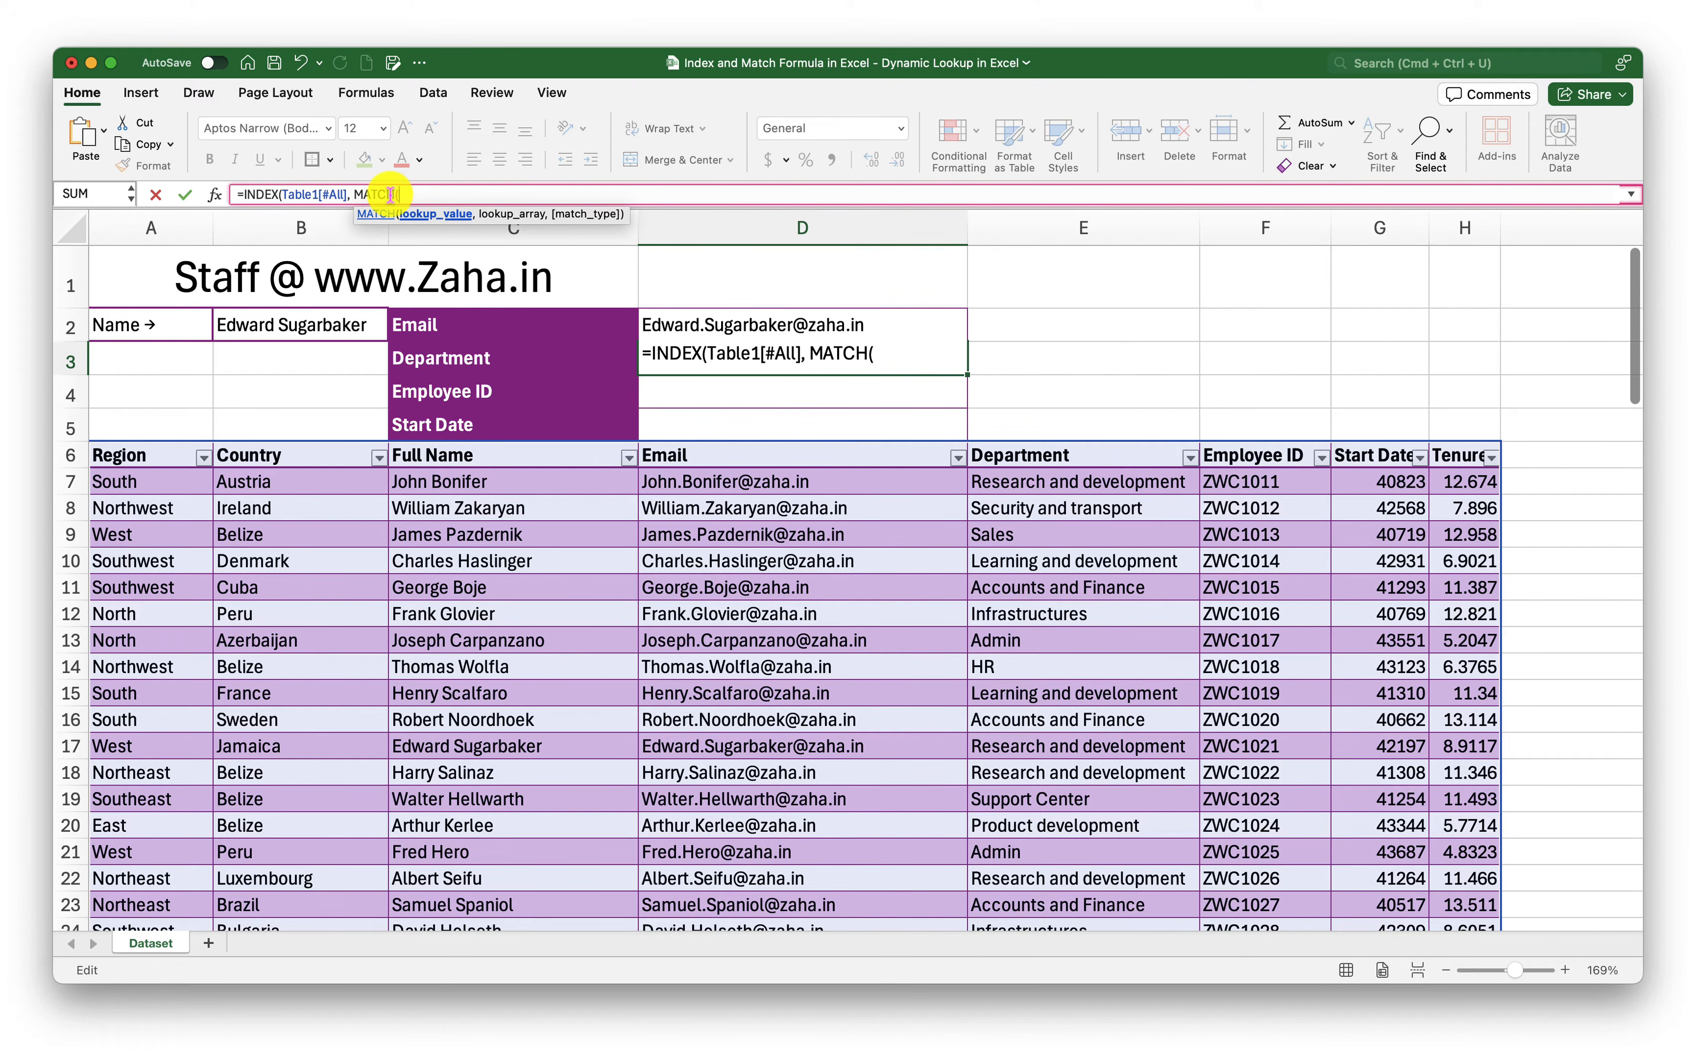
click(312, 325)
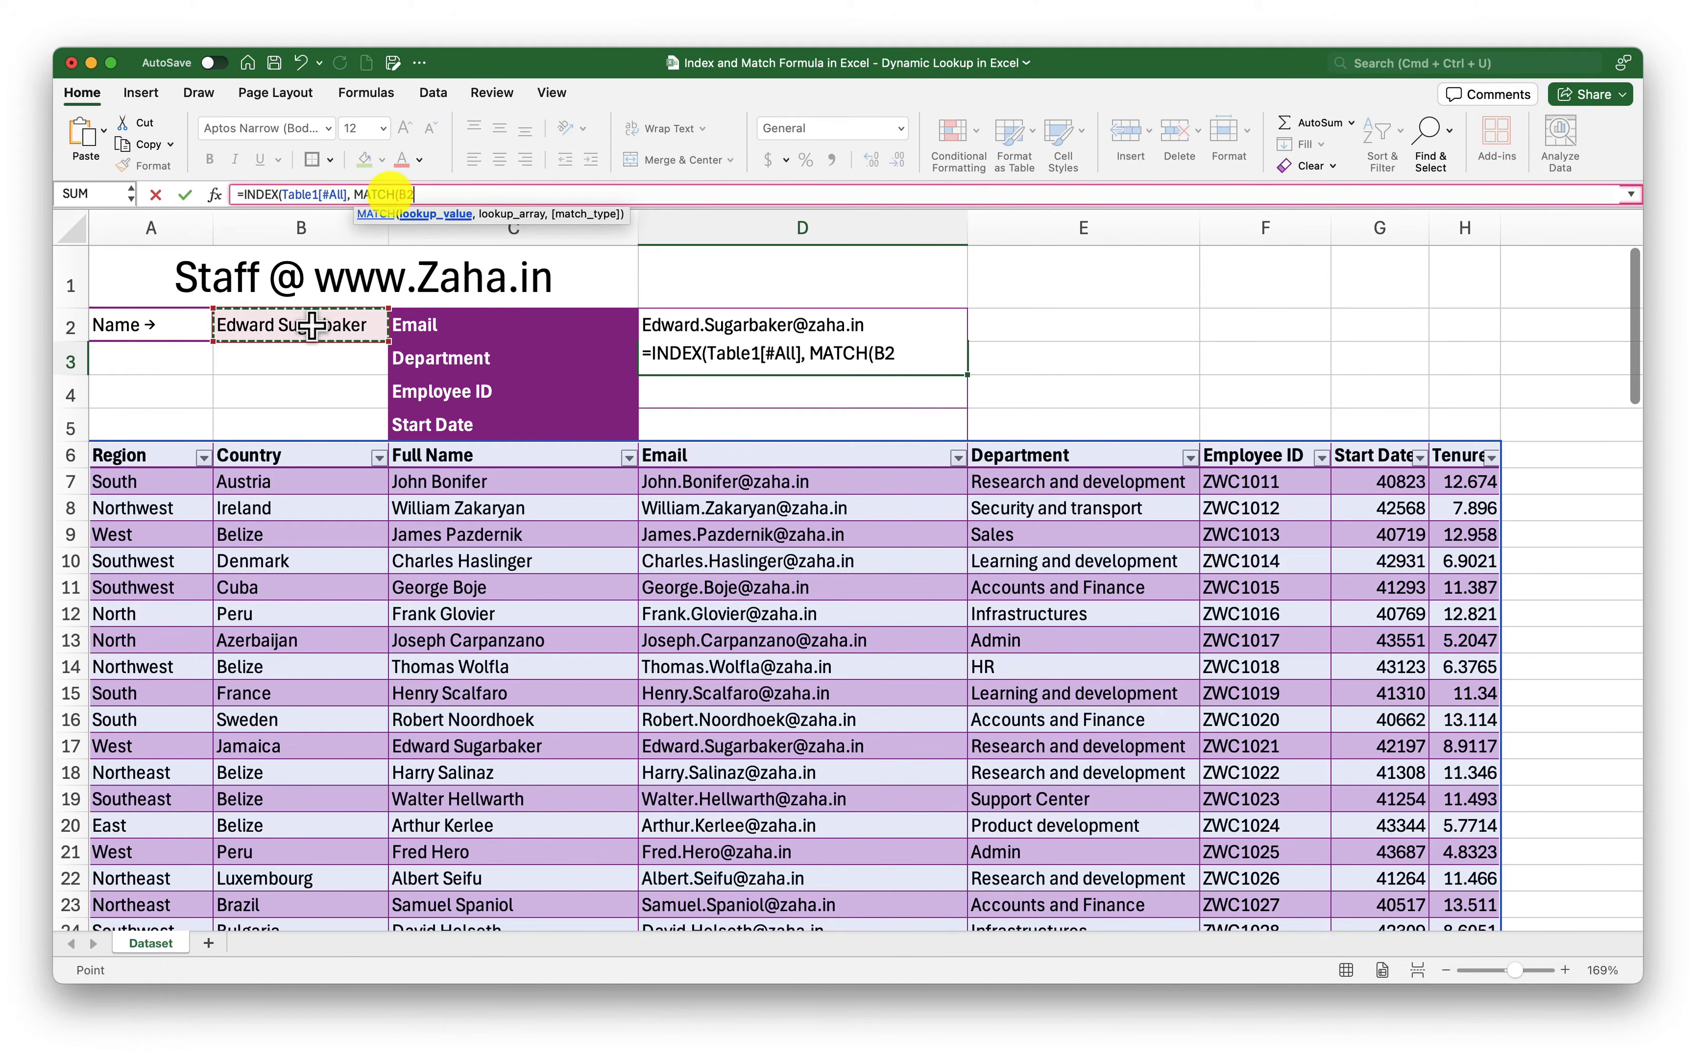
text(,)
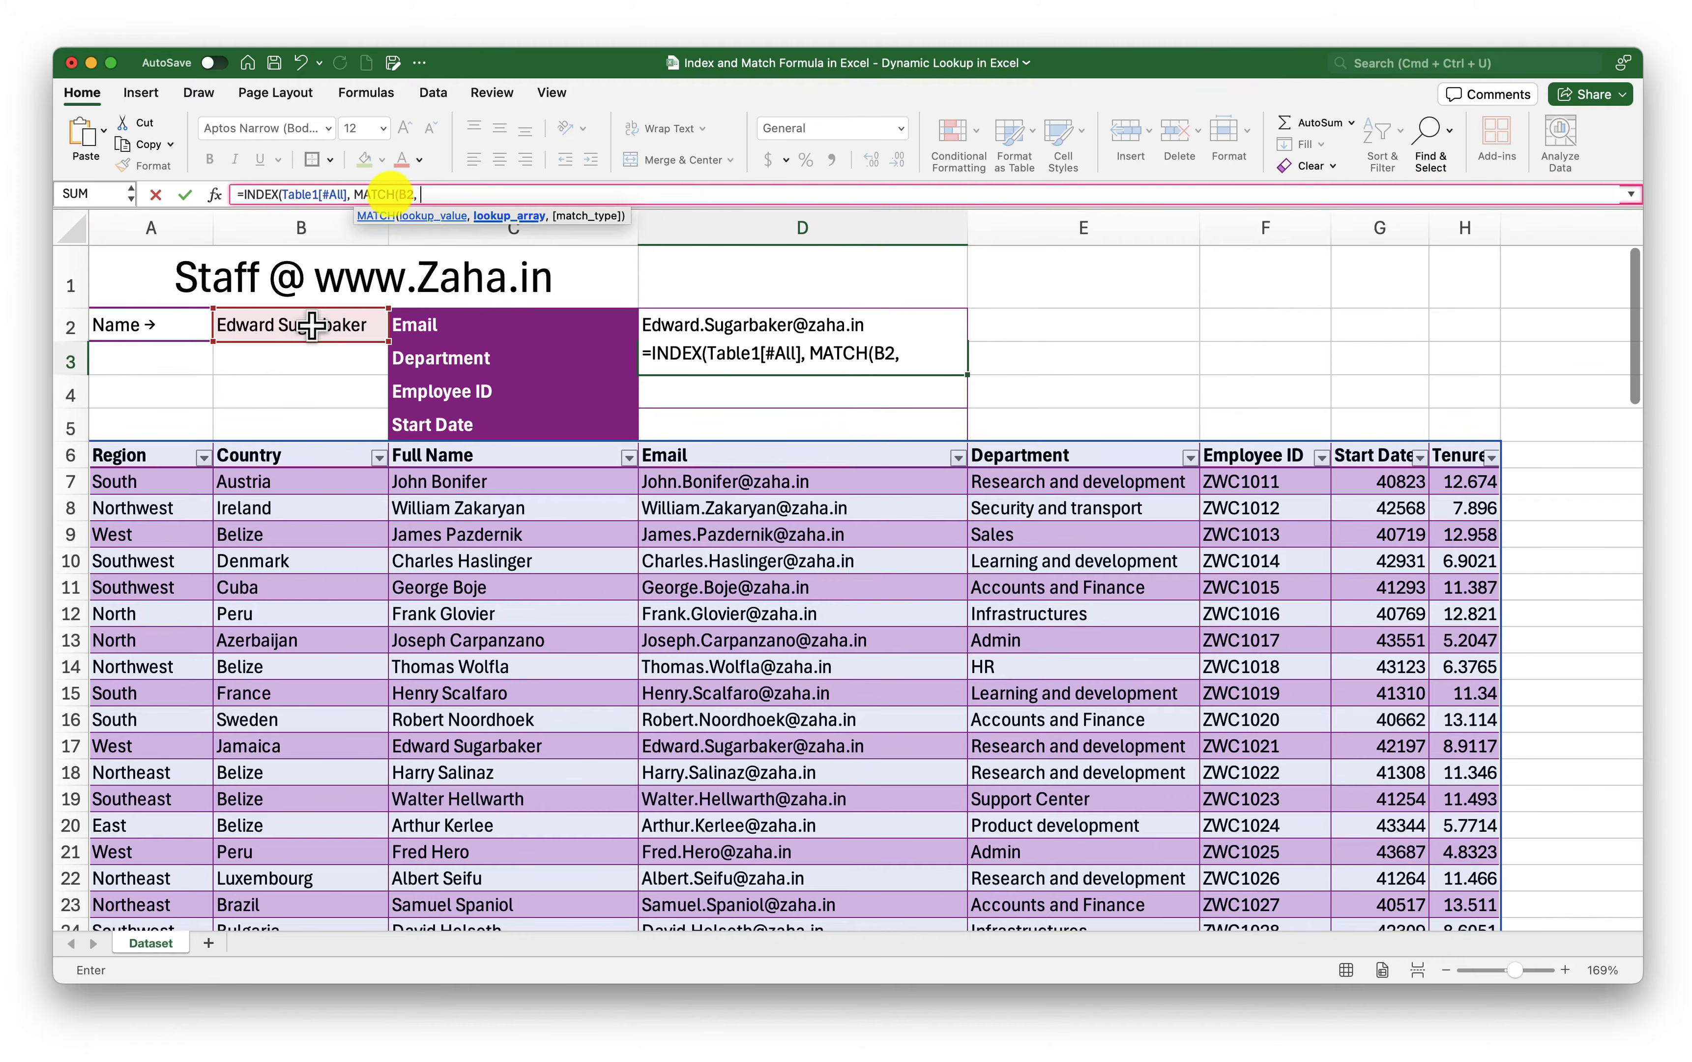
click(499, 455)
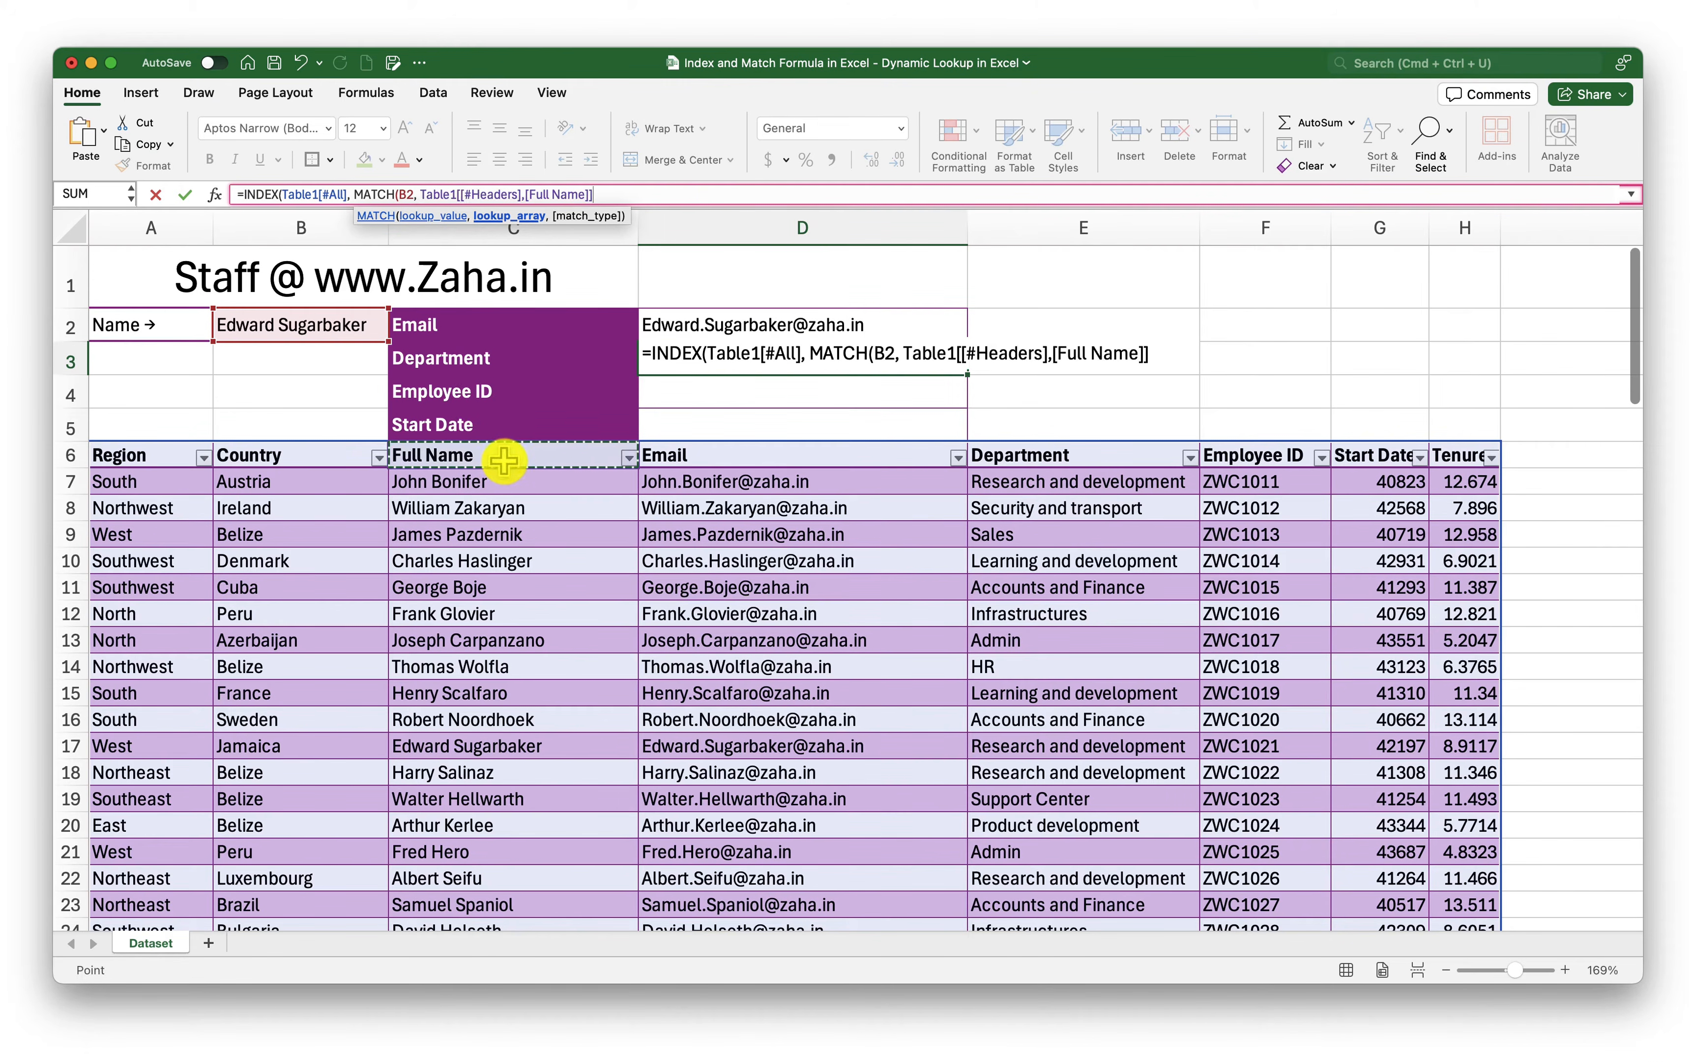
key(ctrl+shift+Down)
text(, )
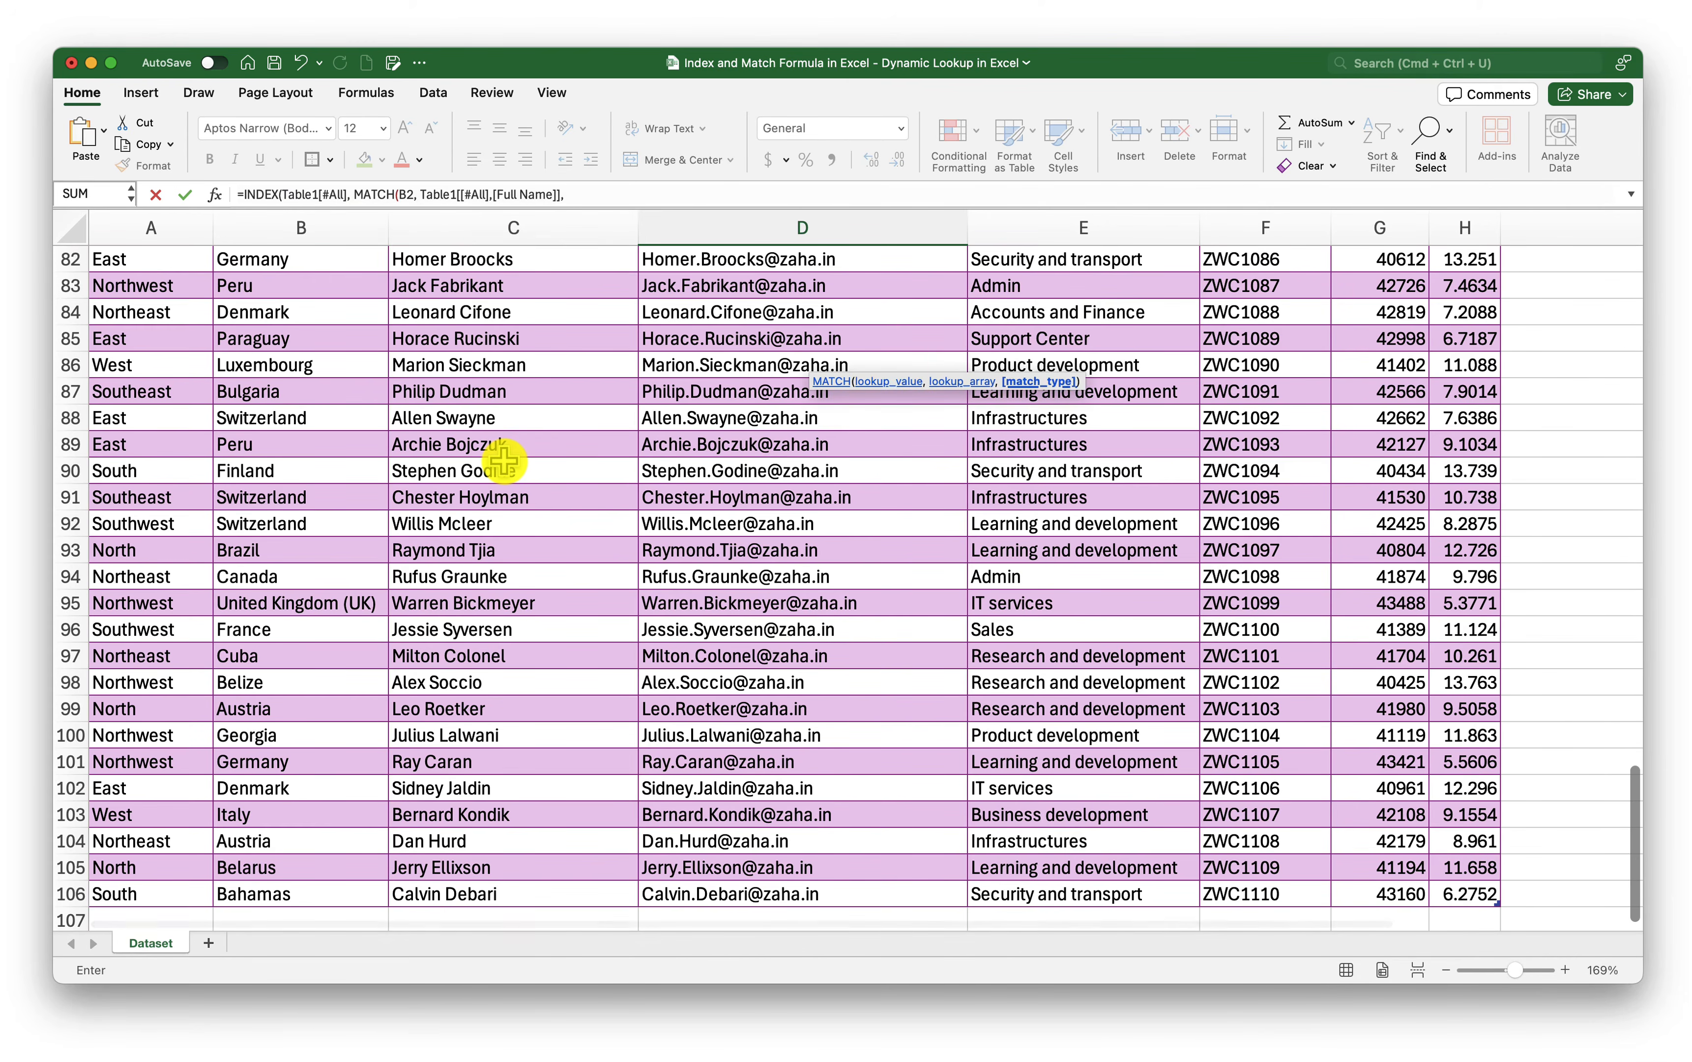
text(0)
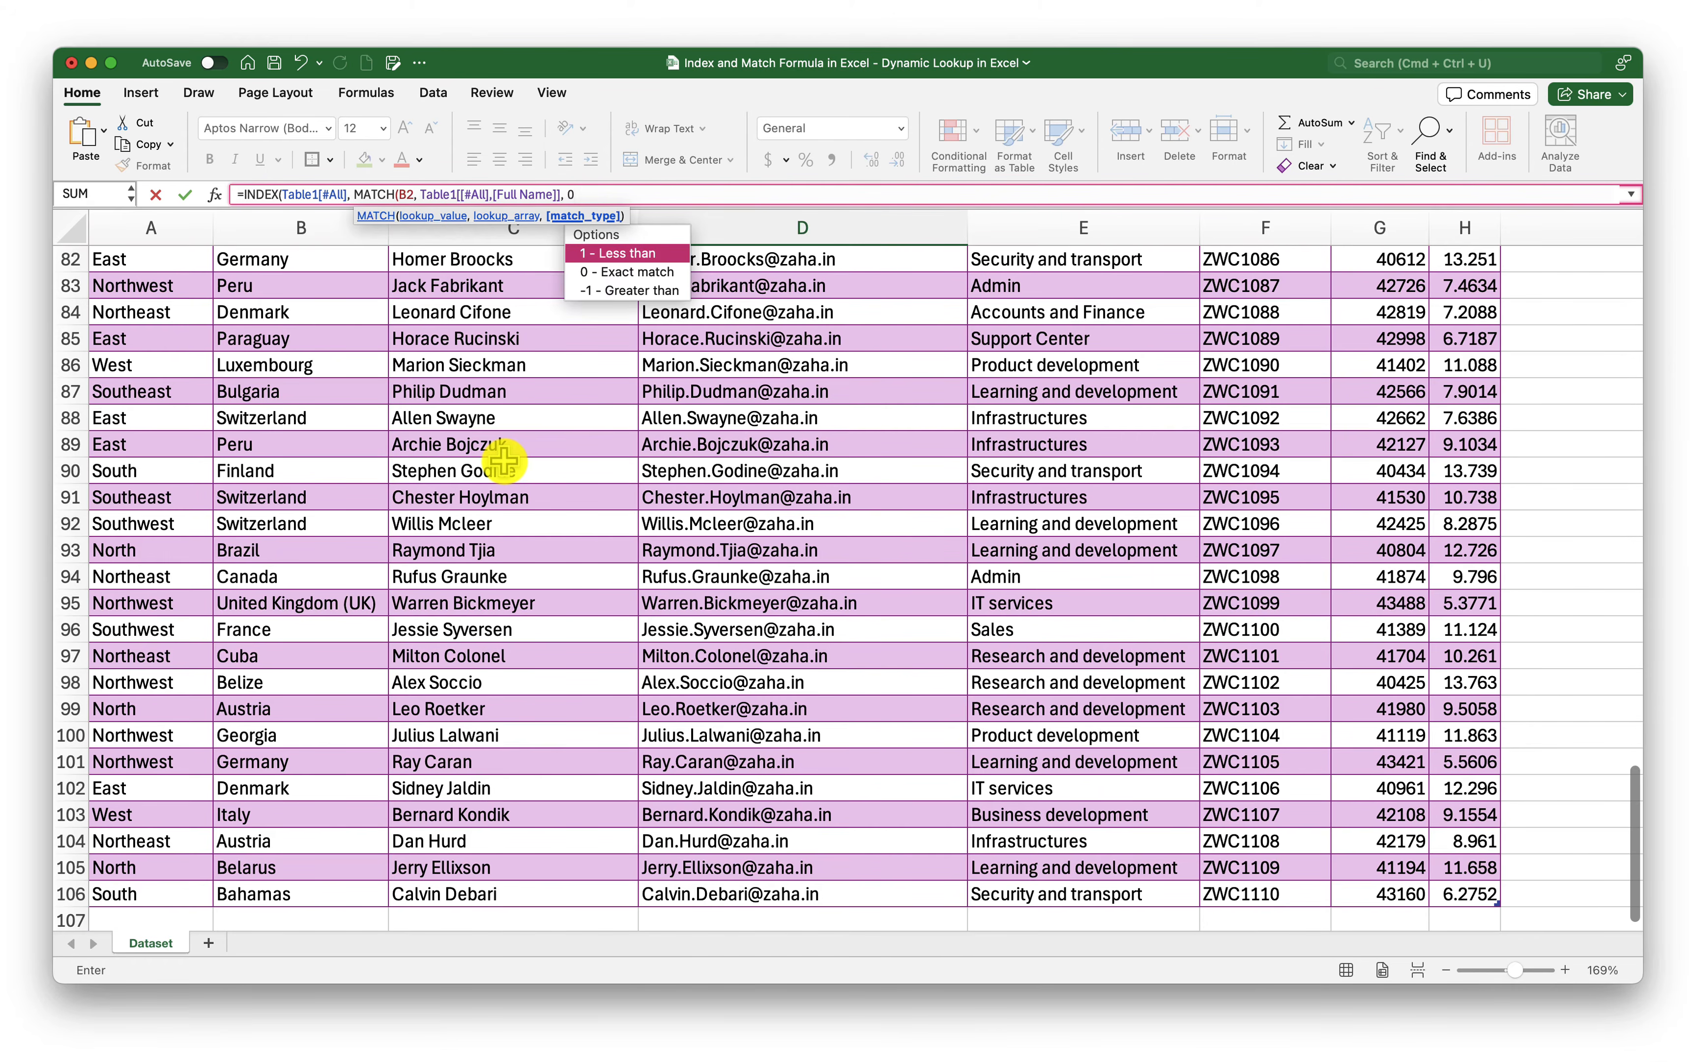
text())
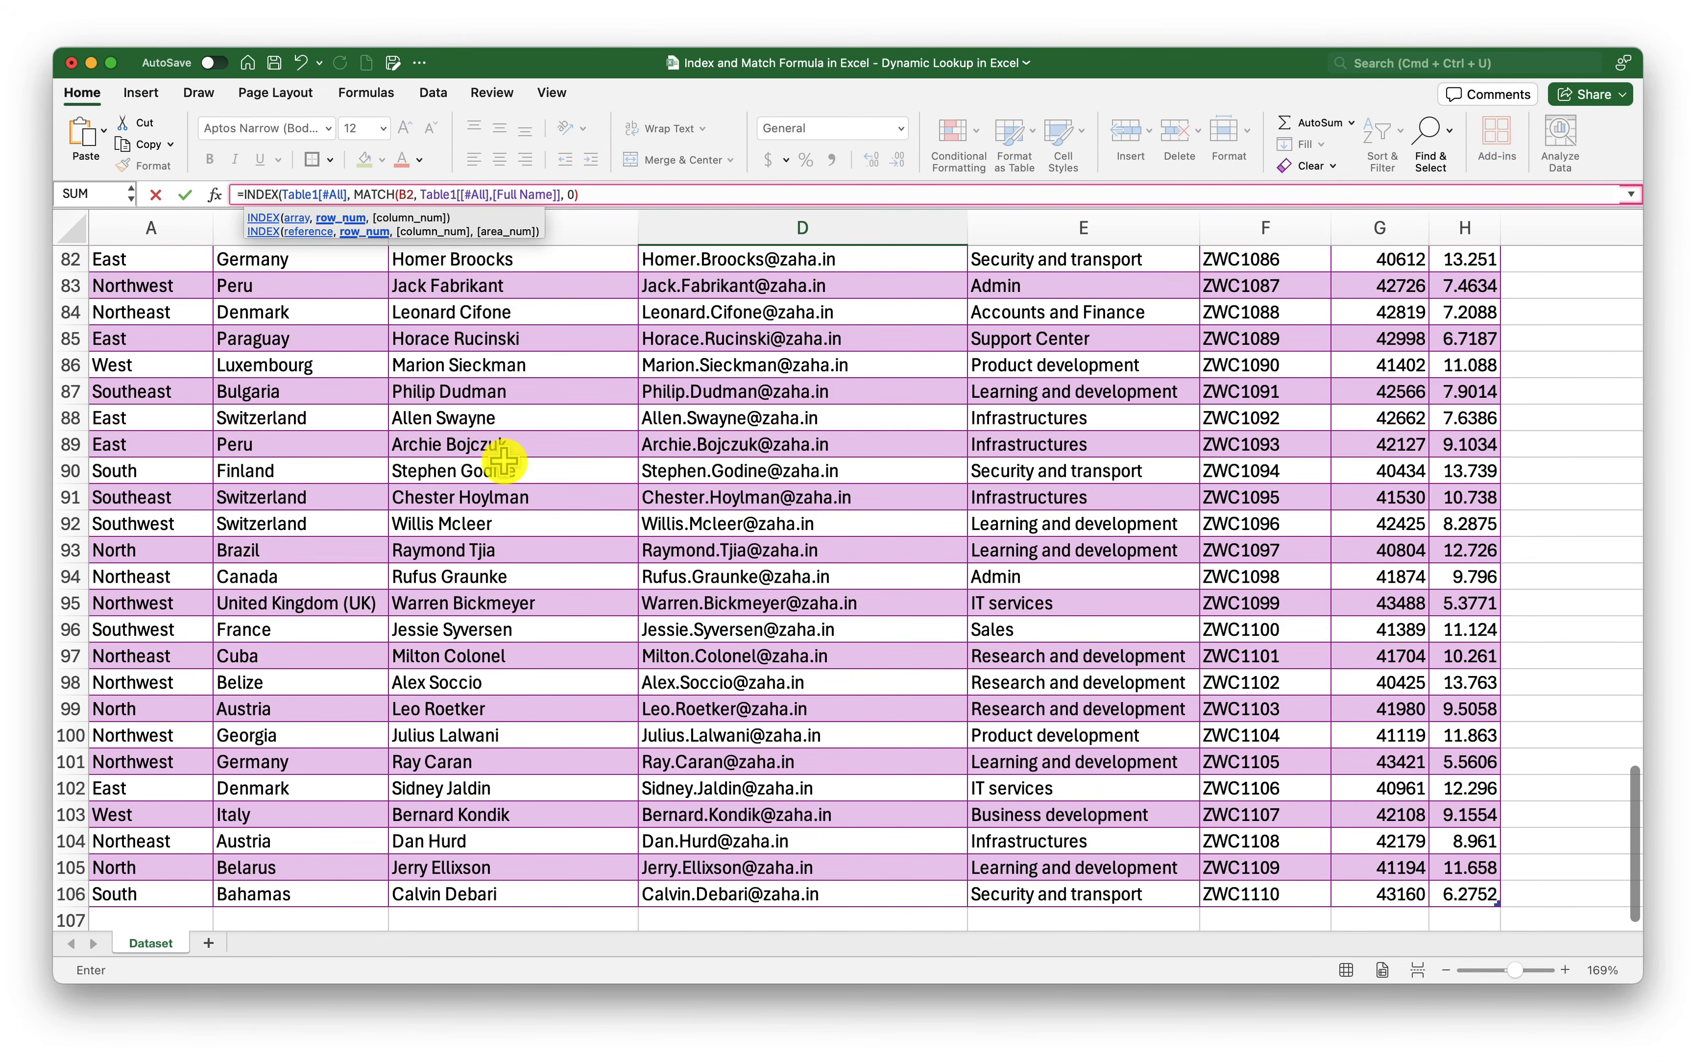
scroll(503, 462, up, 20)
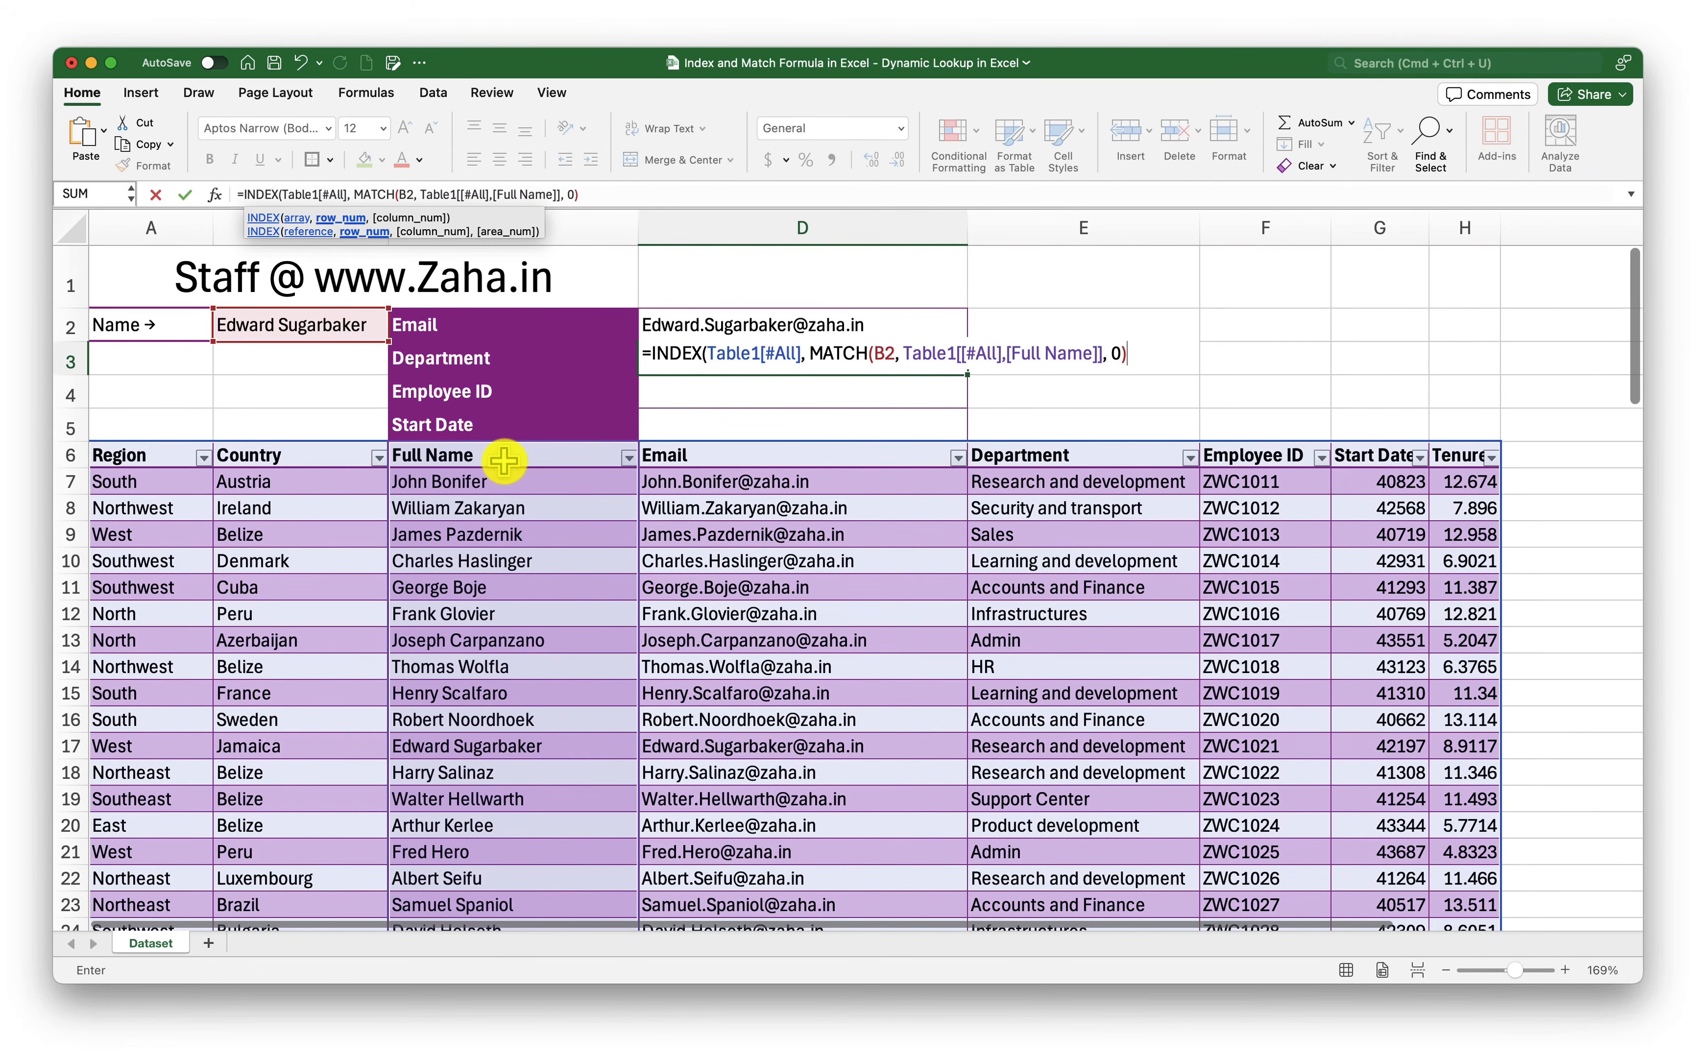
Step: Add the column argument MATCH(C3, Table1[#Headers], 0) and complete the INDEX formula in D3
text(,)
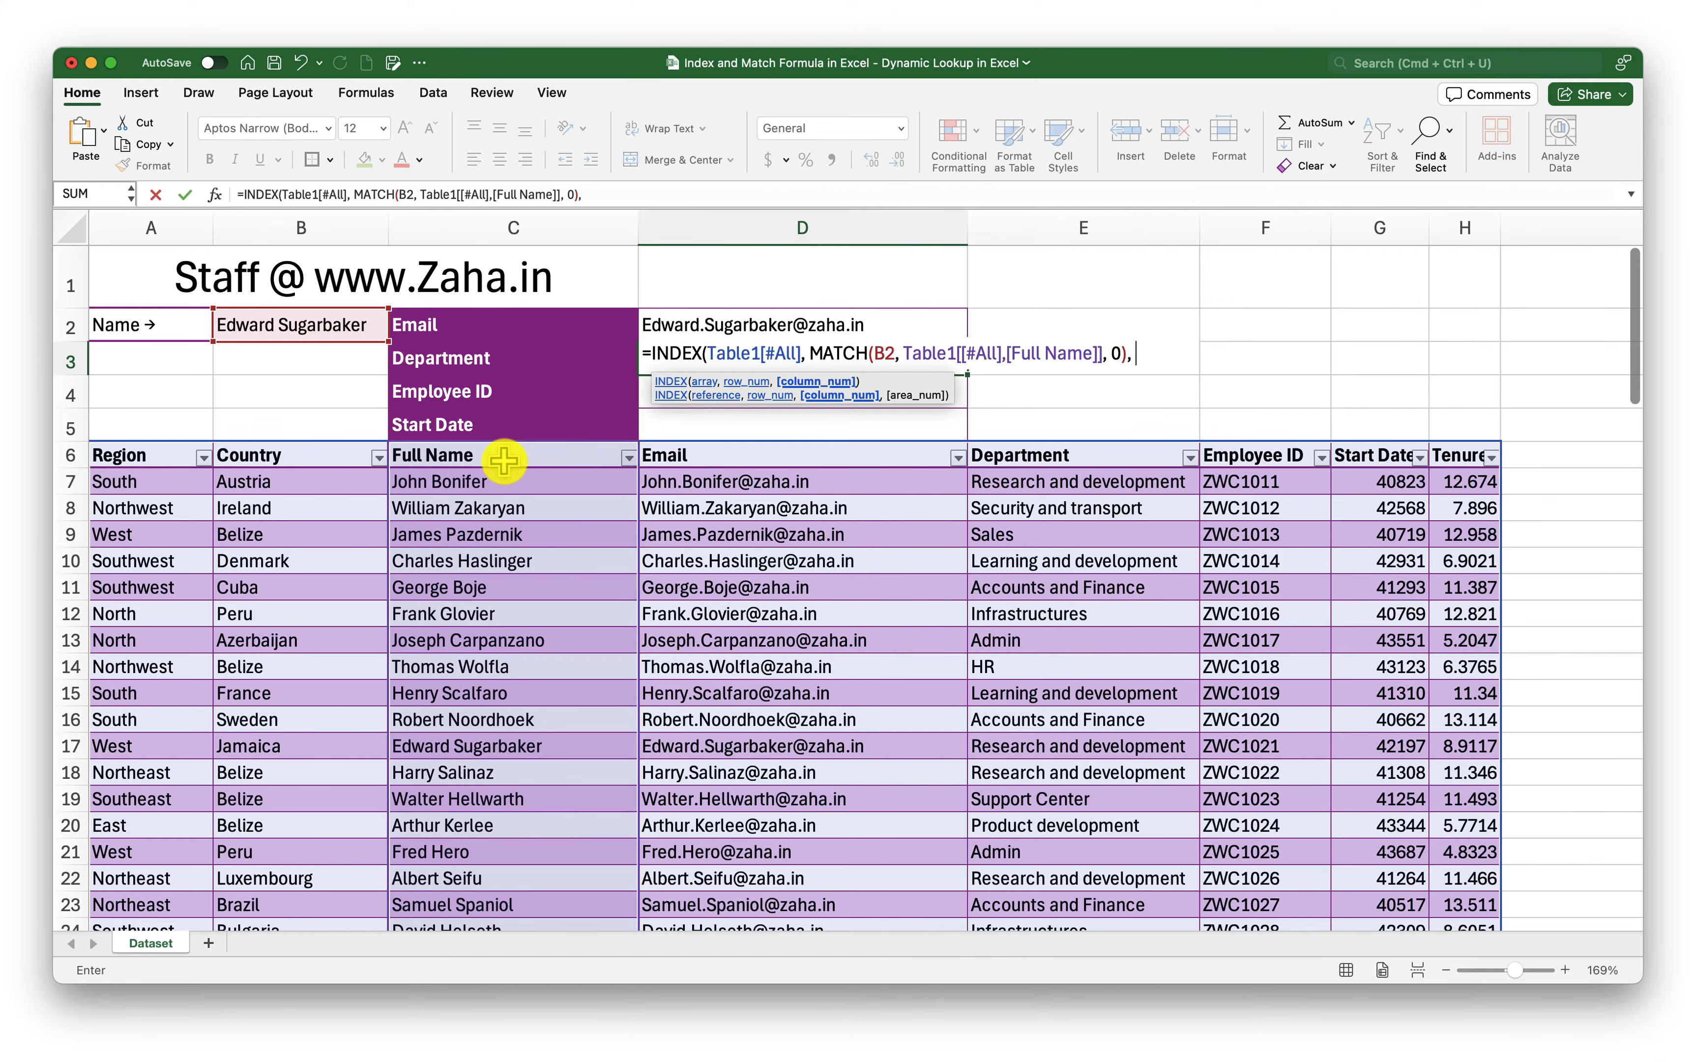
text( mat)
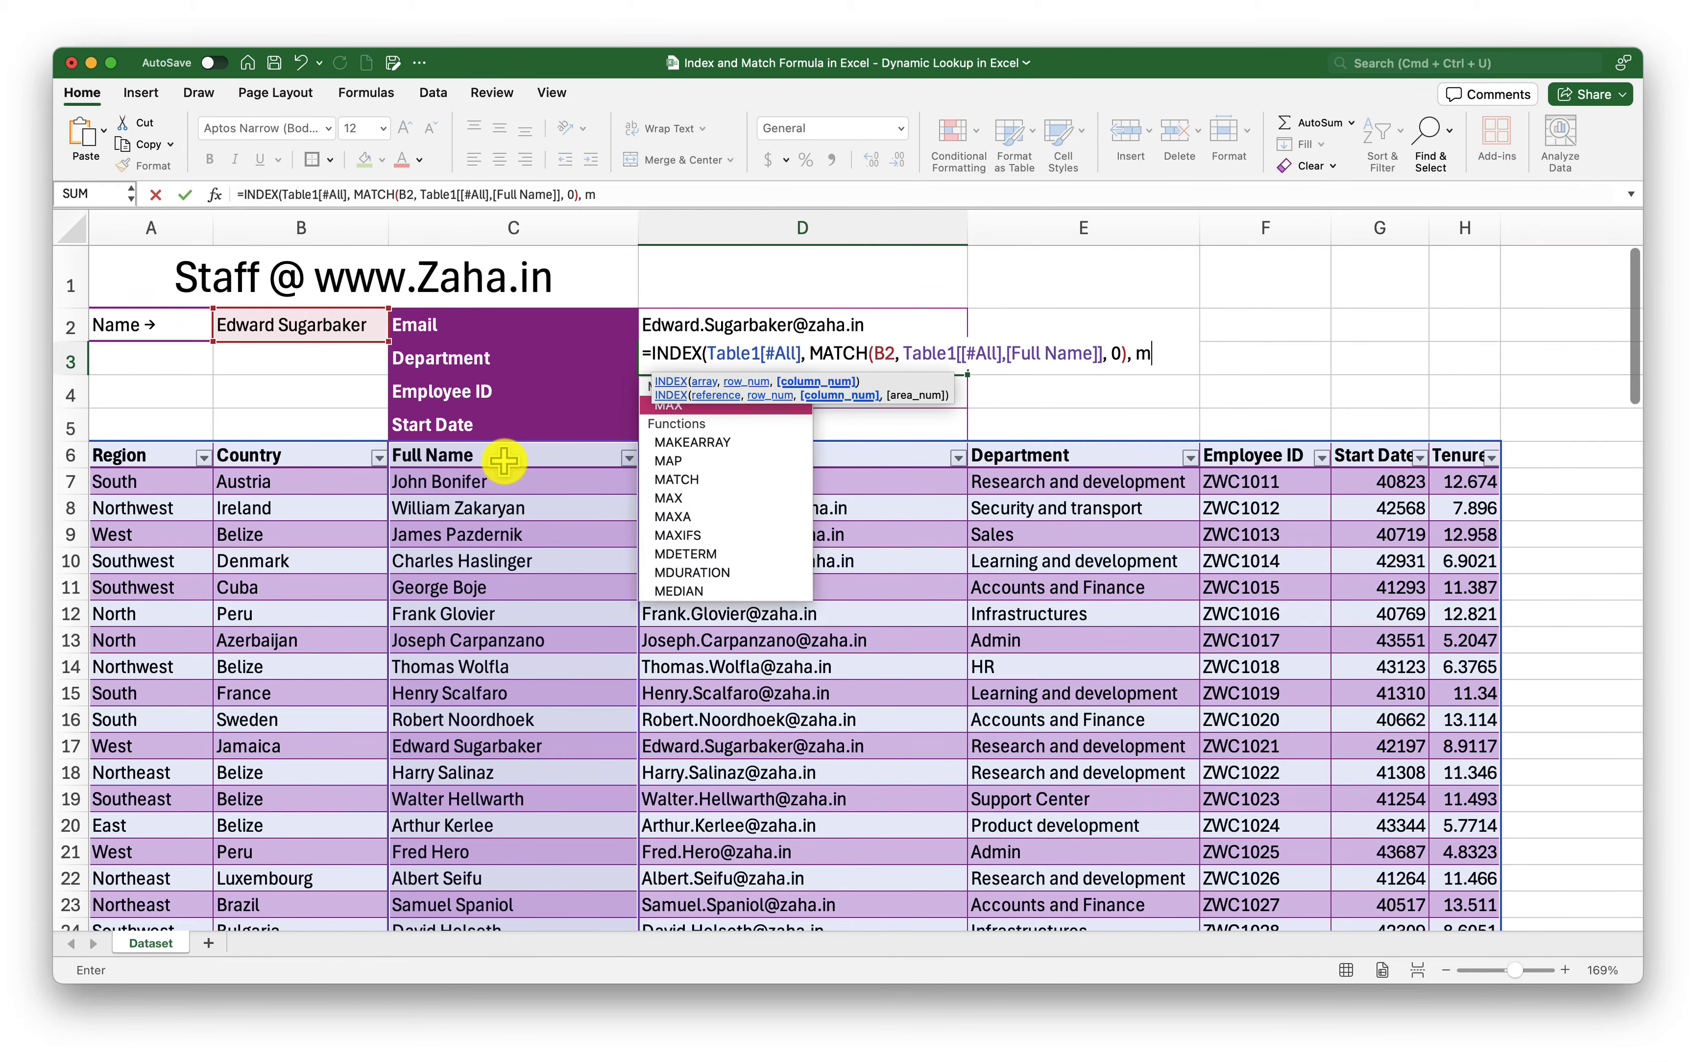
key(Tab)
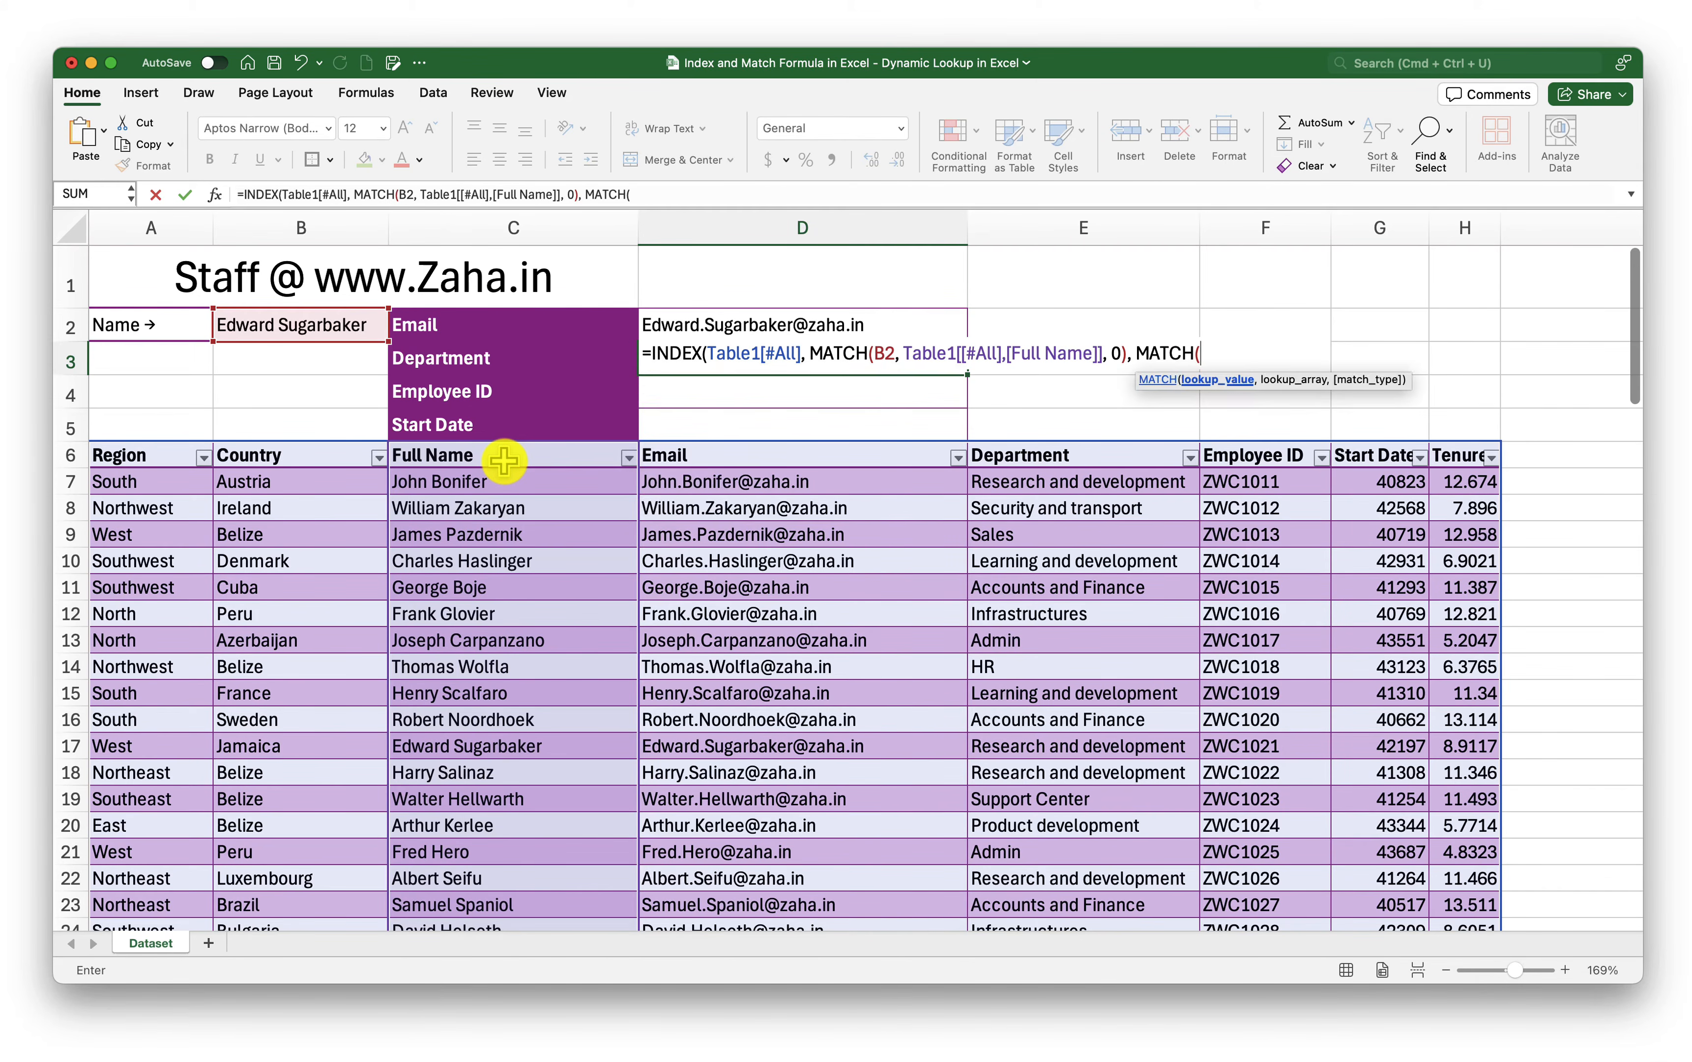
click(482, 360)
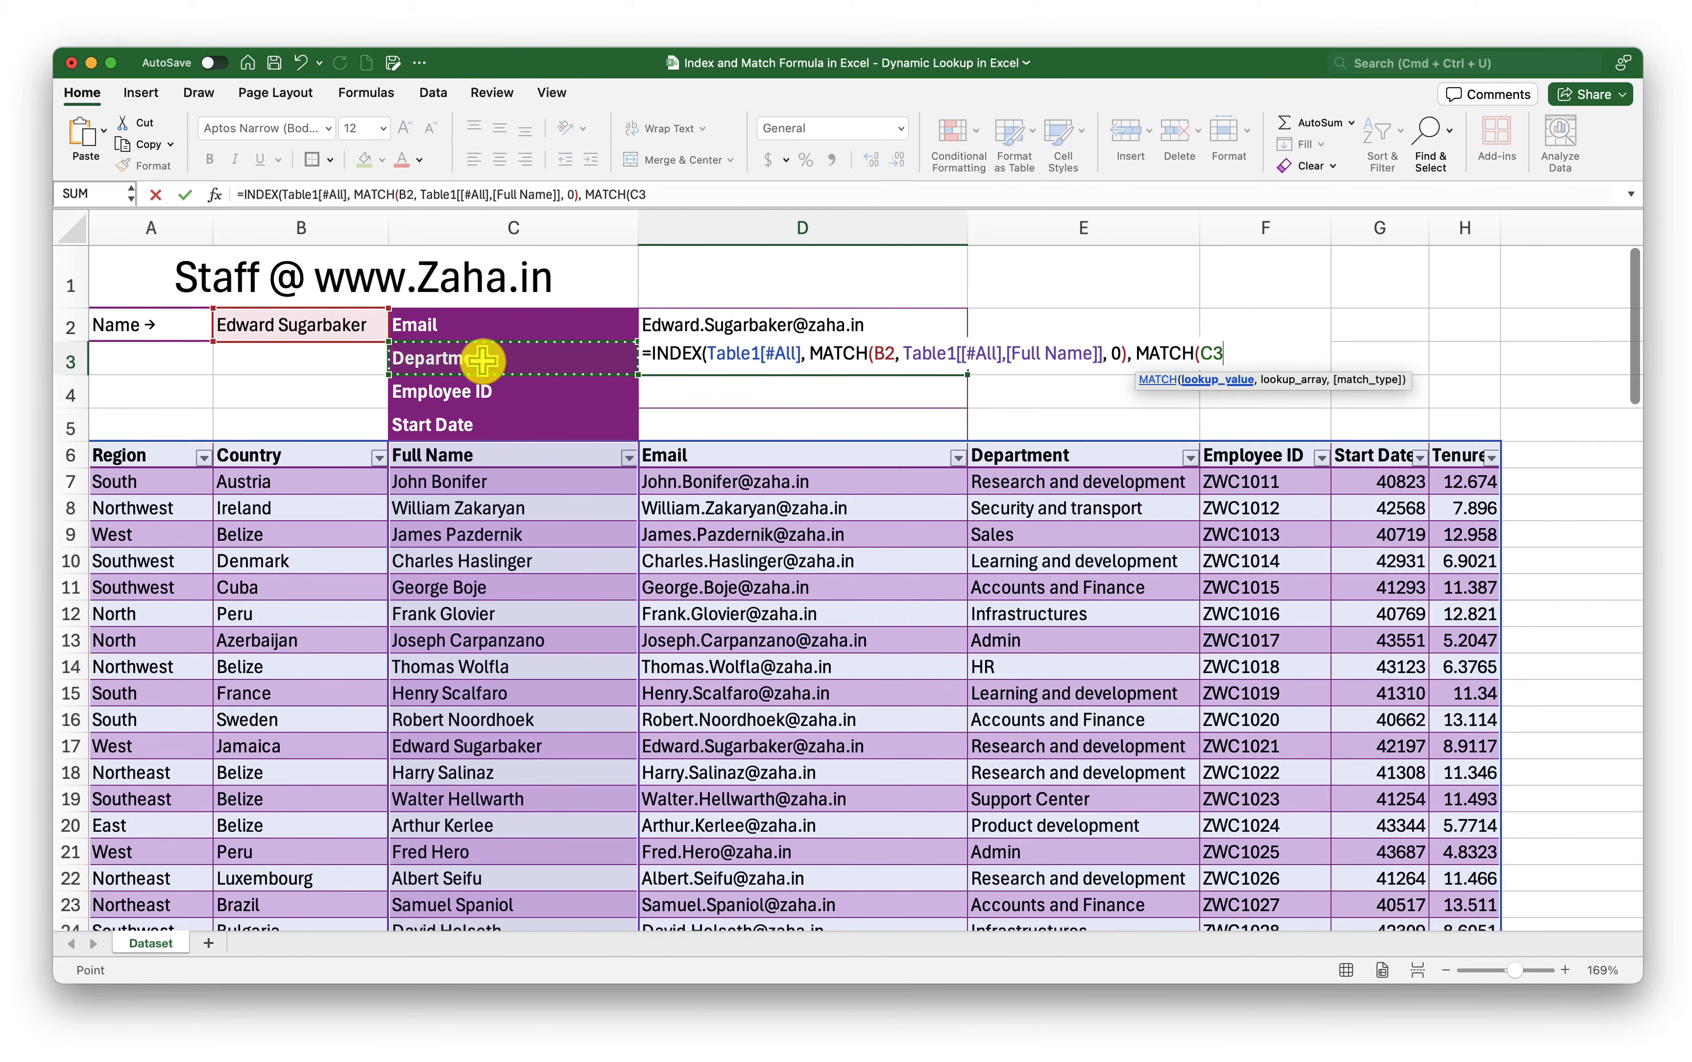
text(,)
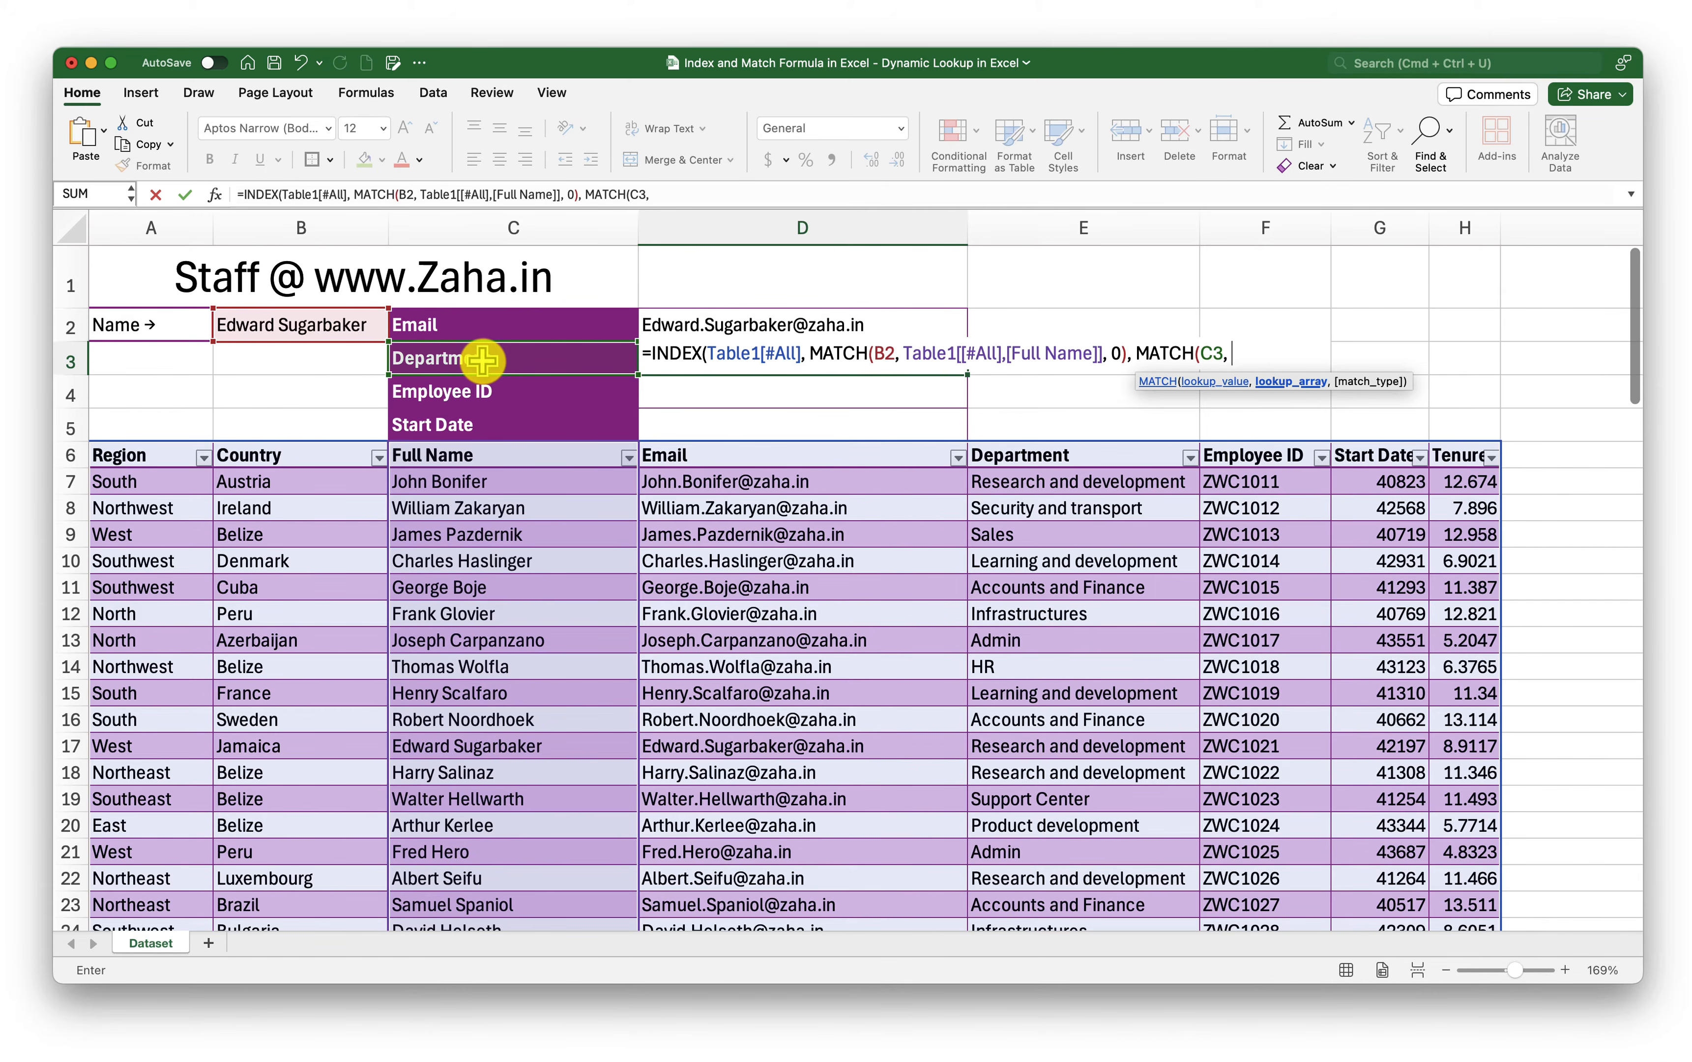
click(126, 458)
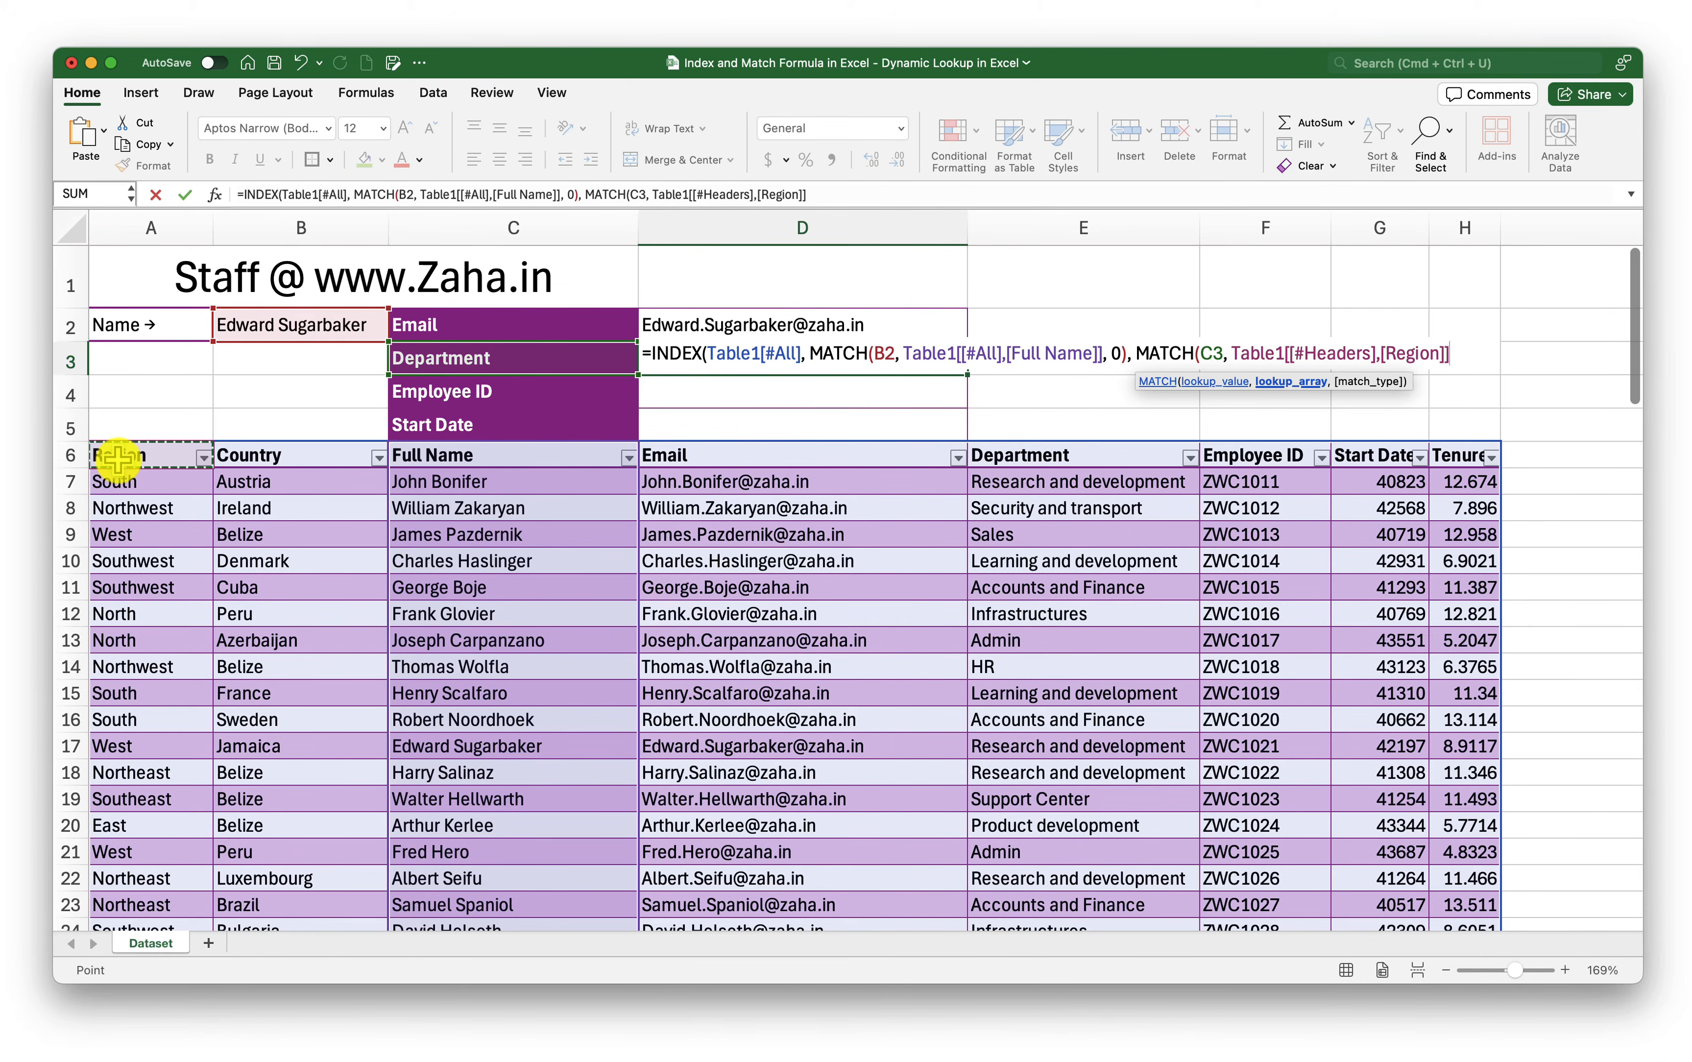
key(shift+super+Right)
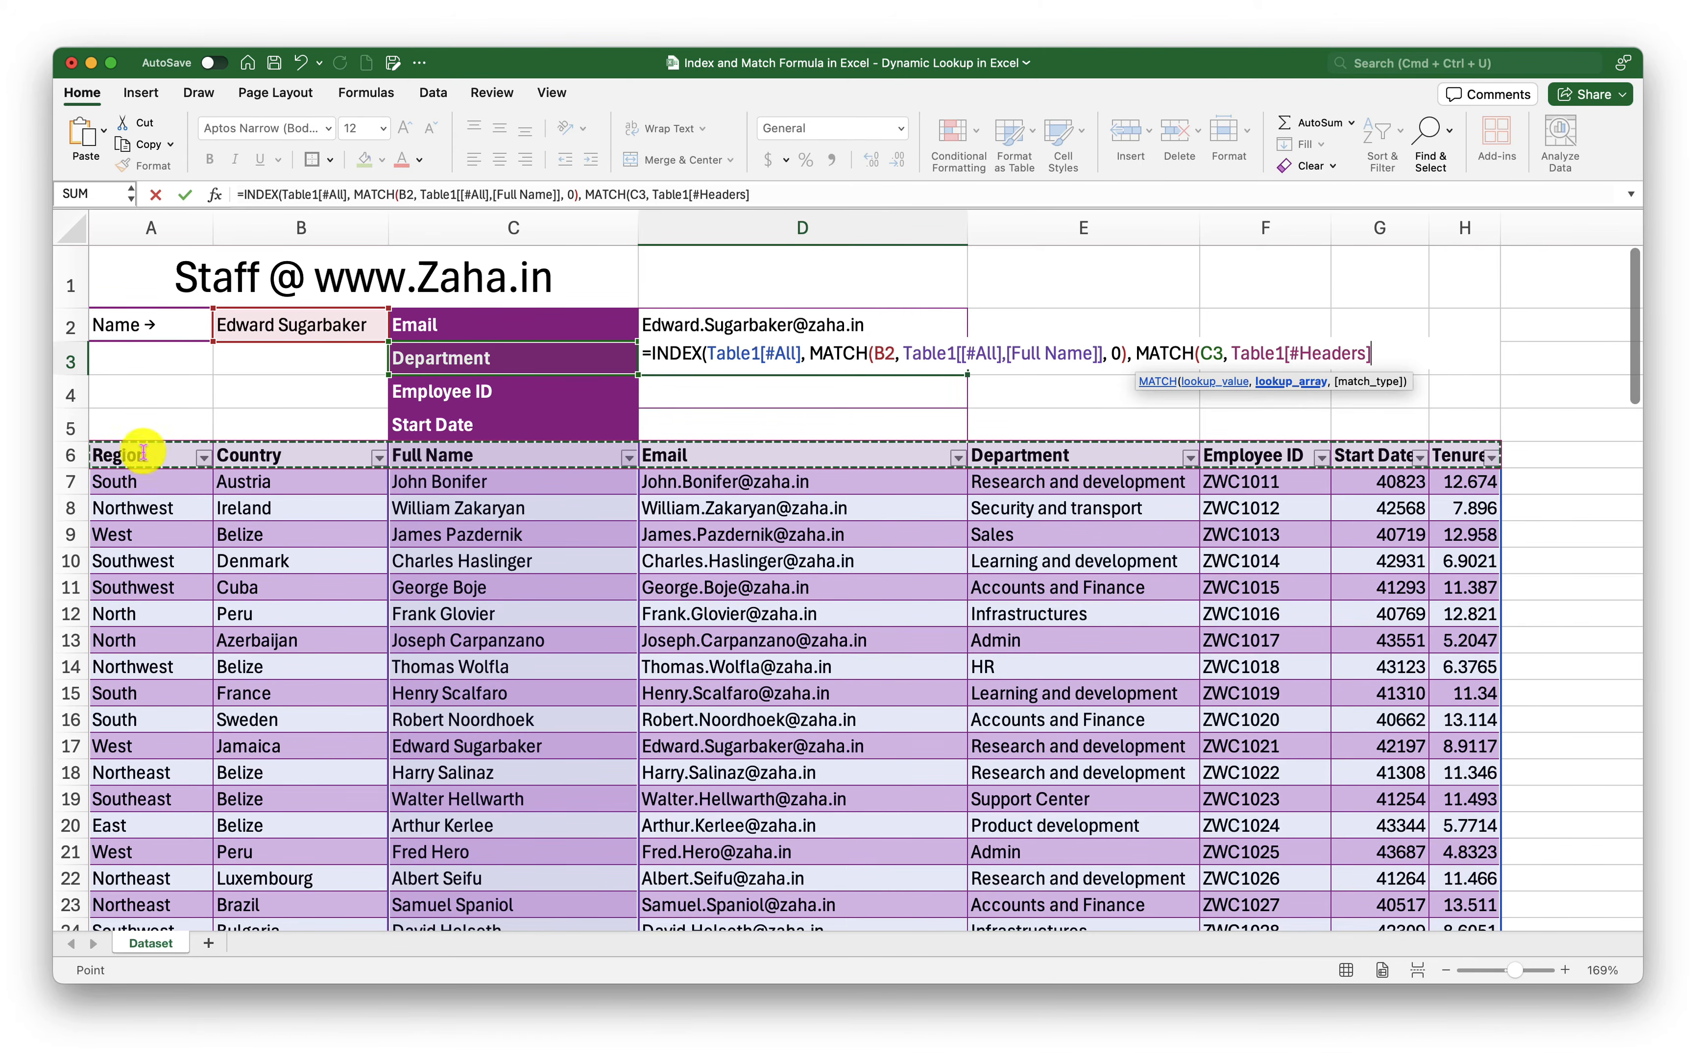
click(807, 193)
text(, )
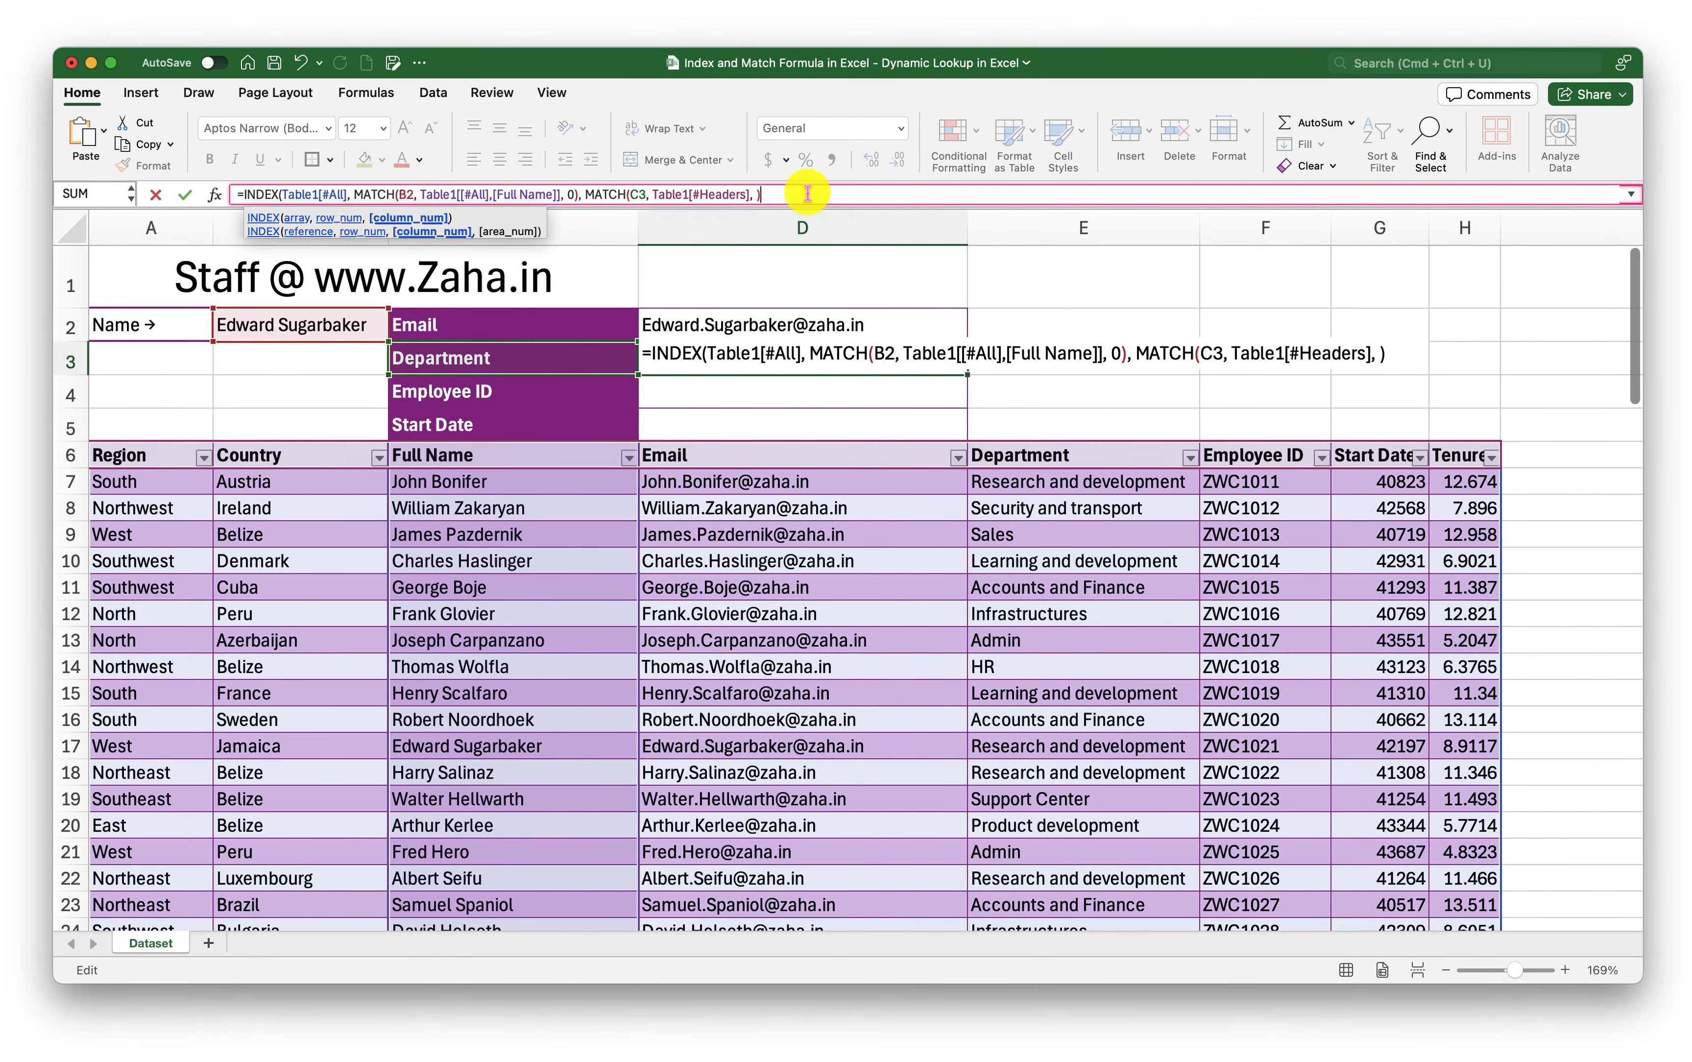
text(0)
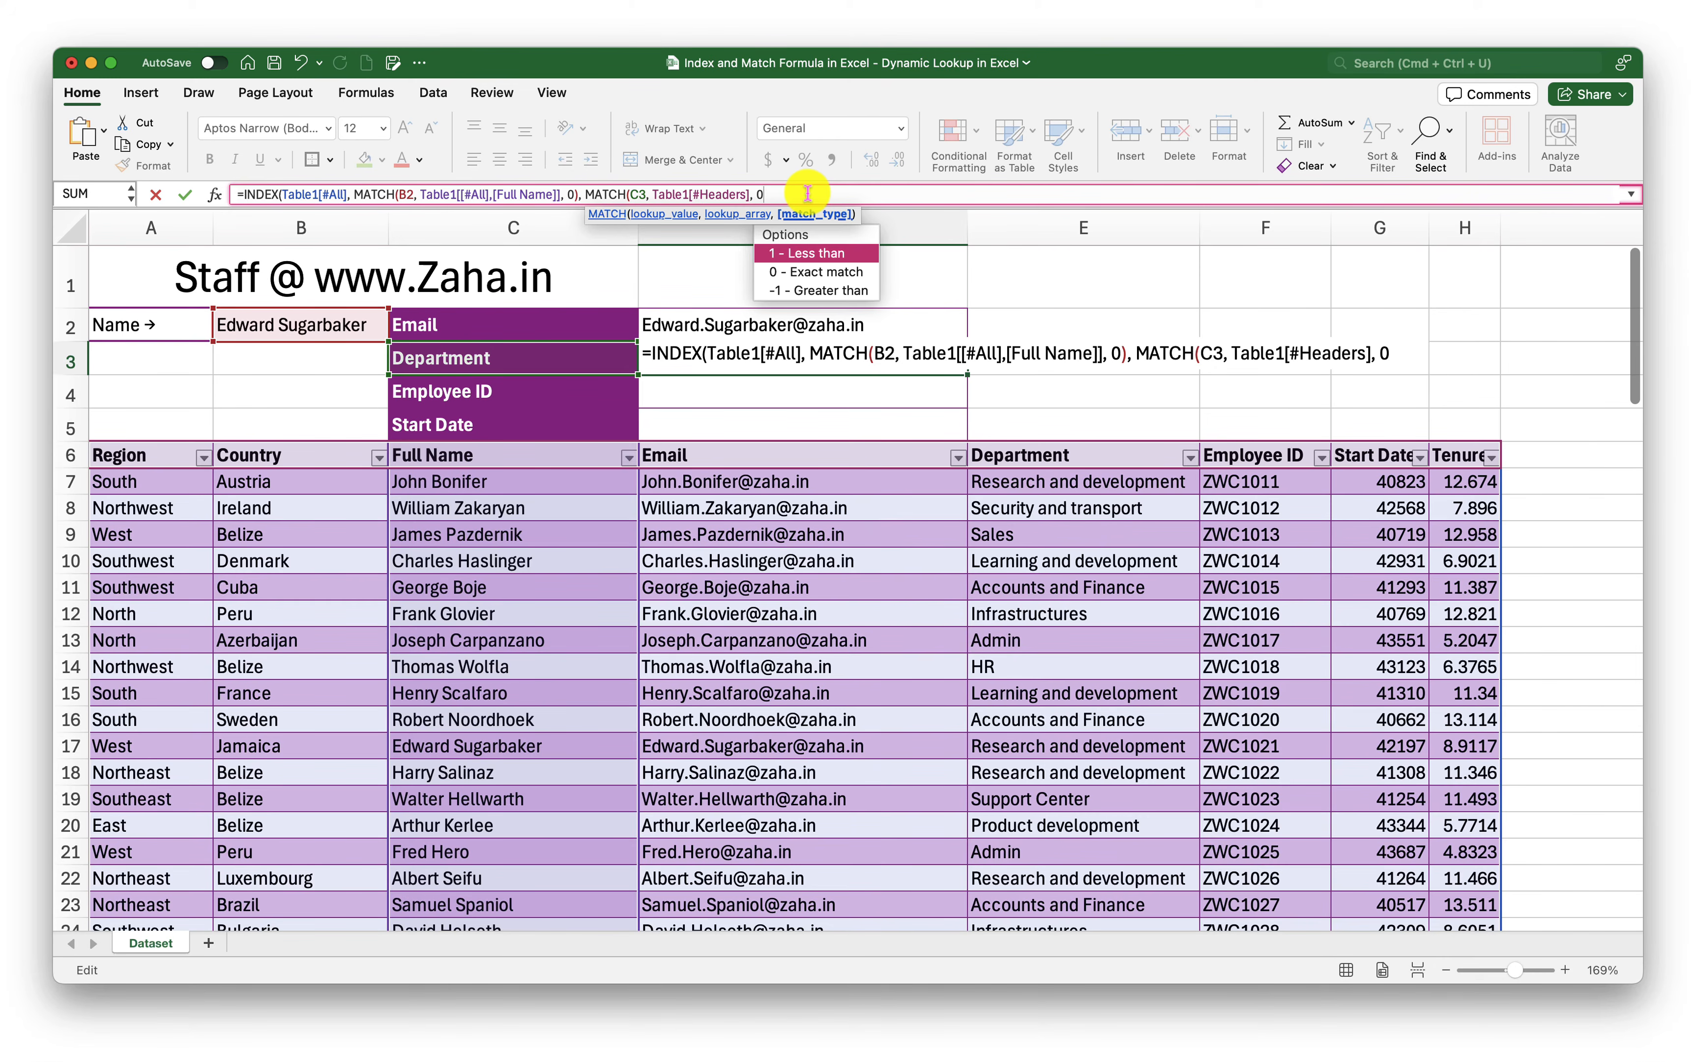
text())
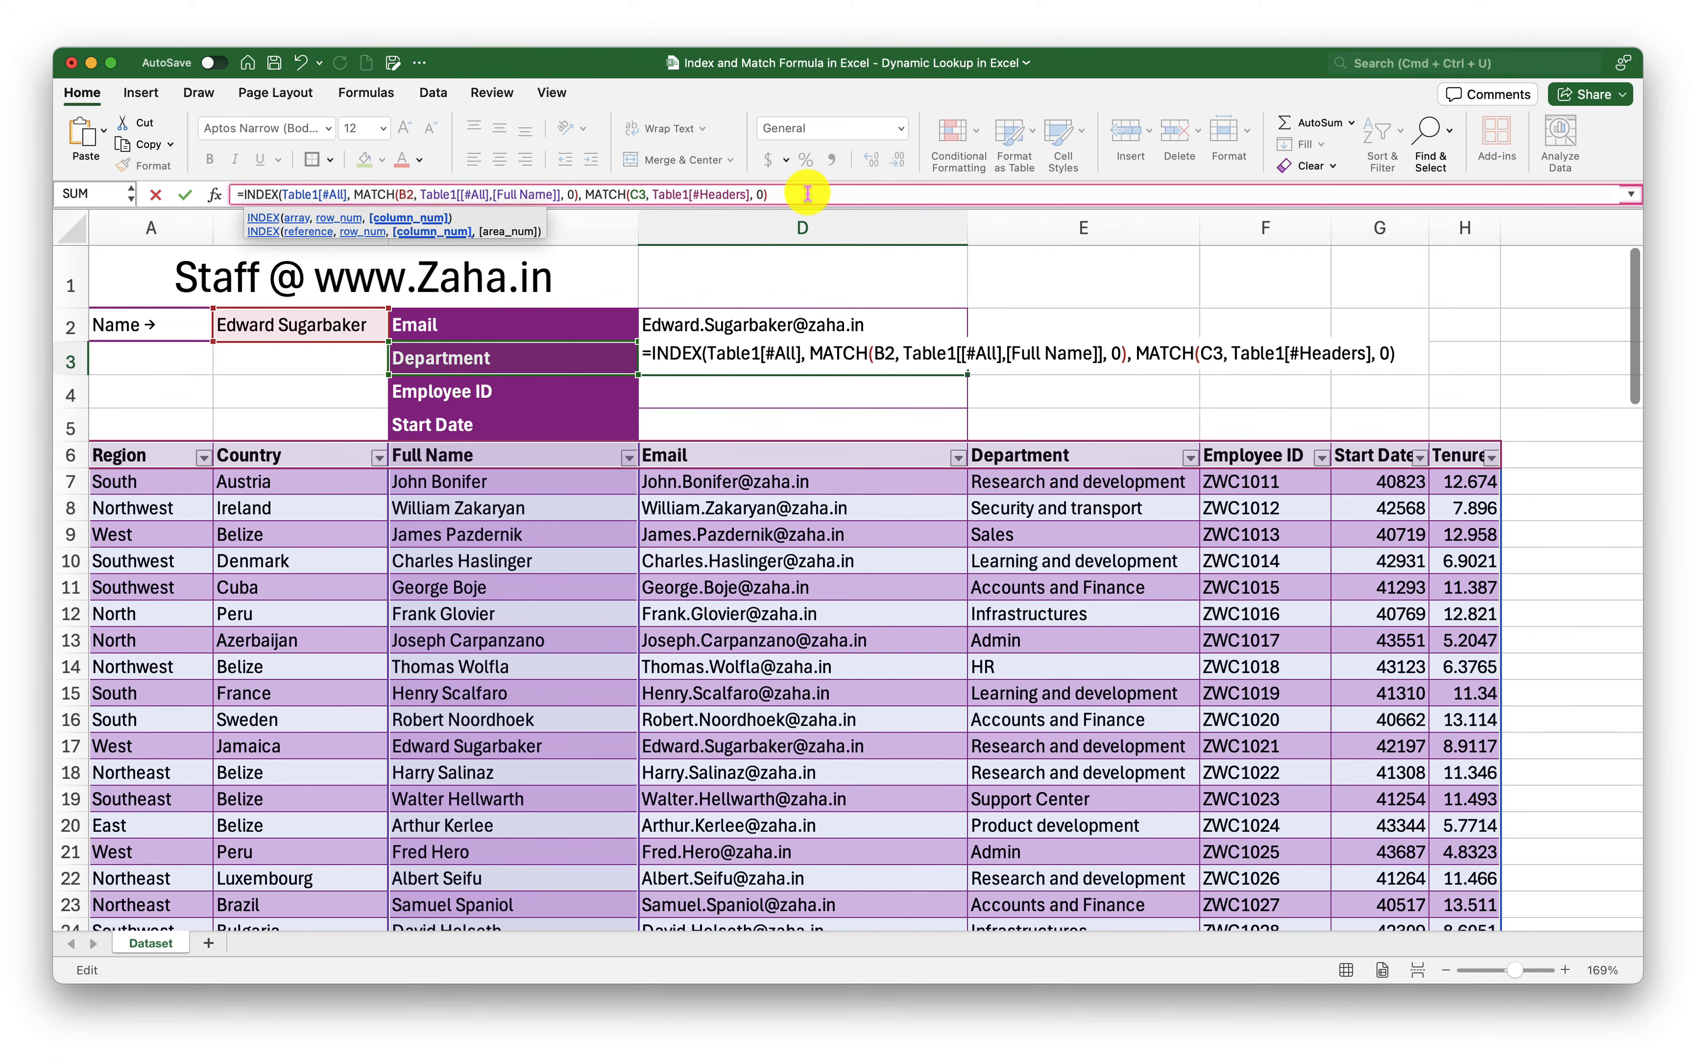
text())
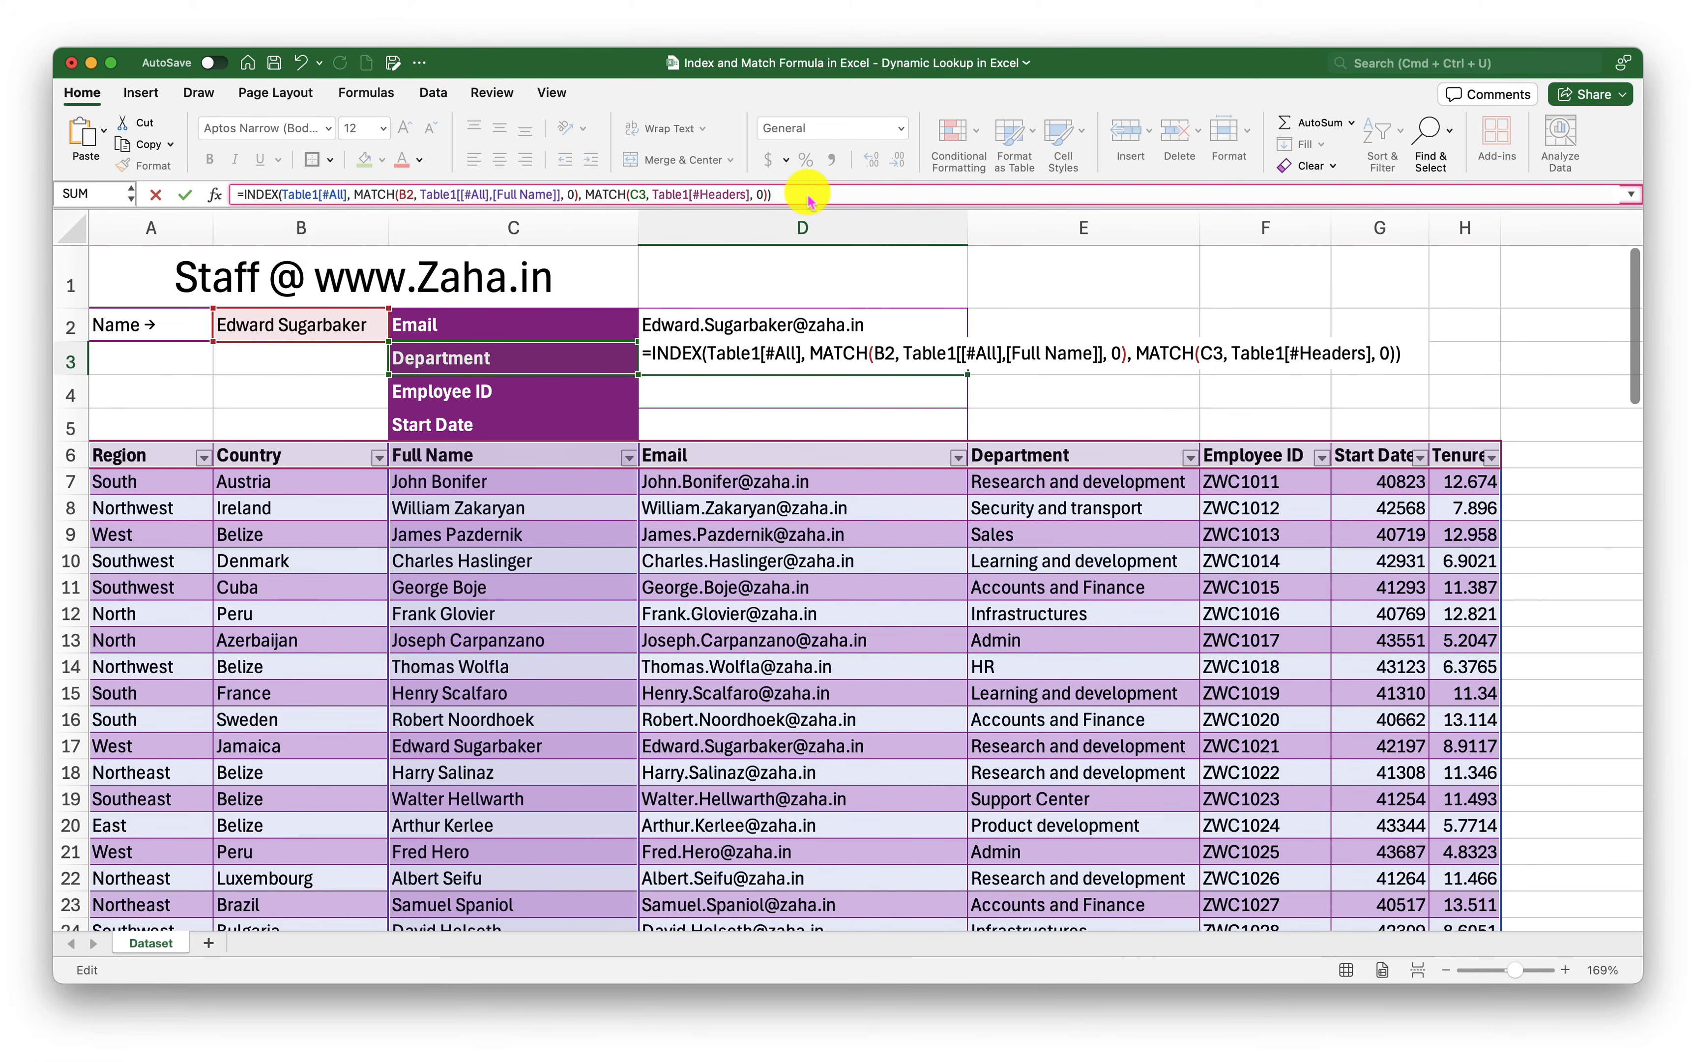
key(Return)
Step: Test the email and department lookups by choosing the employee from row 9 as the name in B2
click(337, 329)
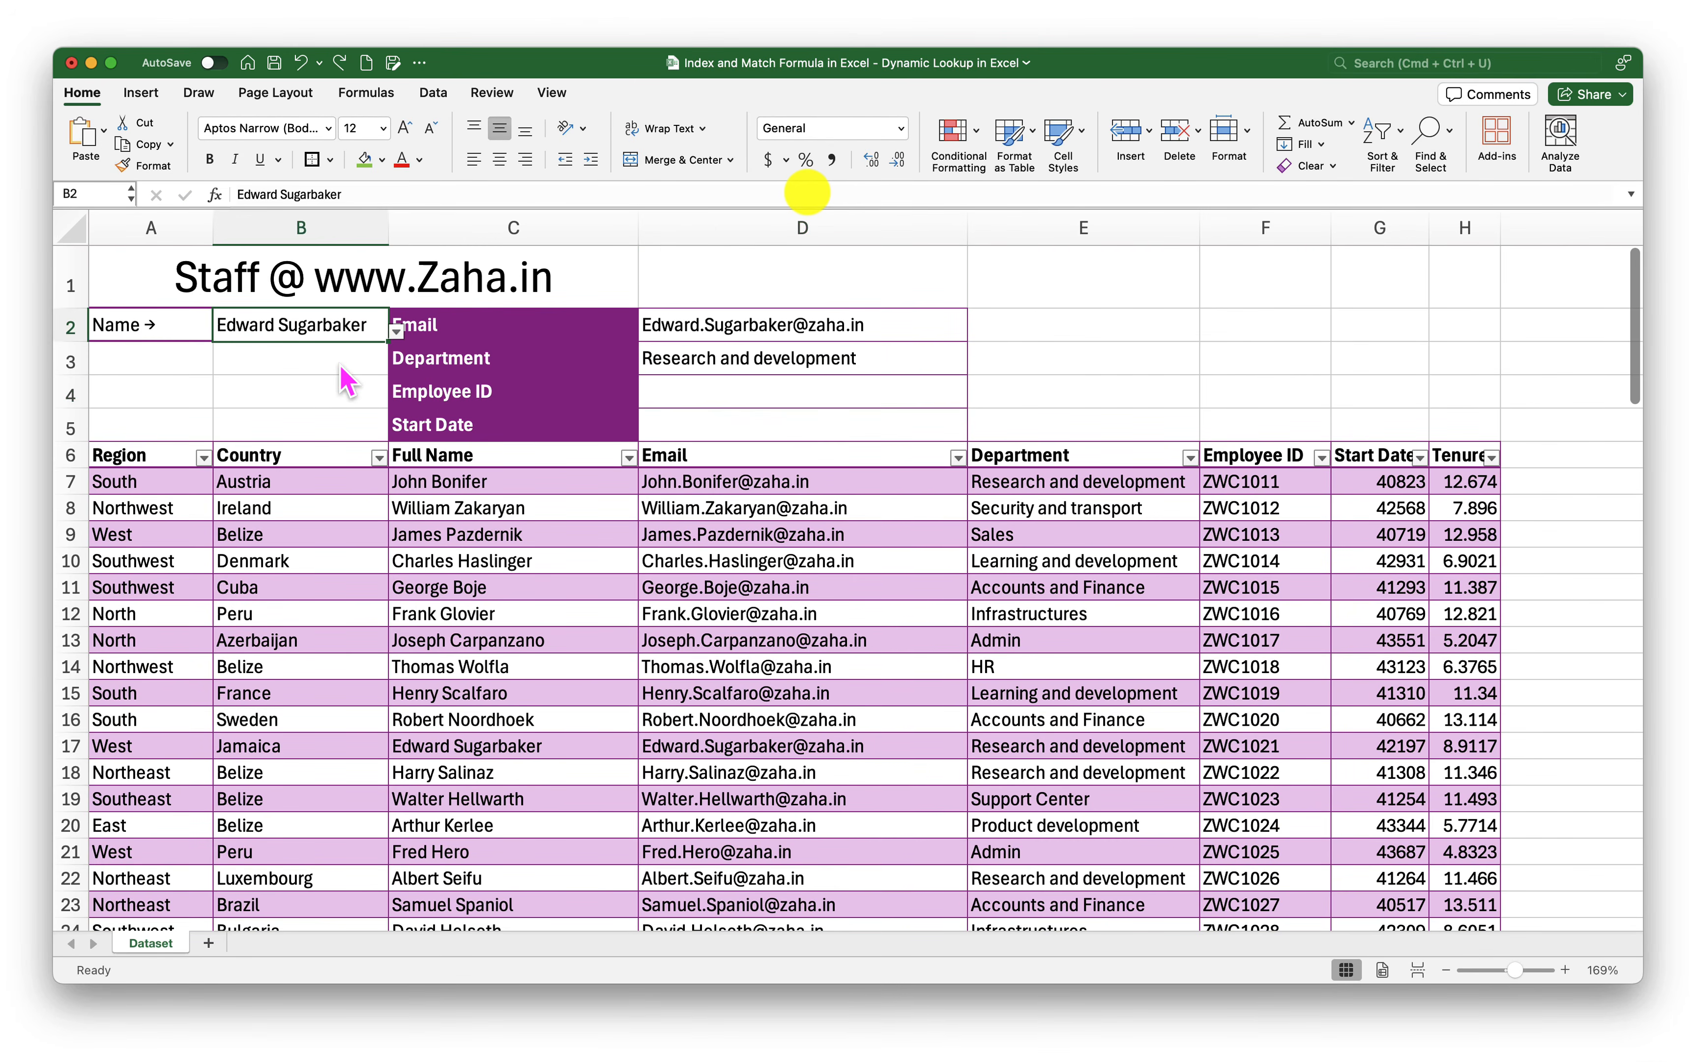
click(397, 331)
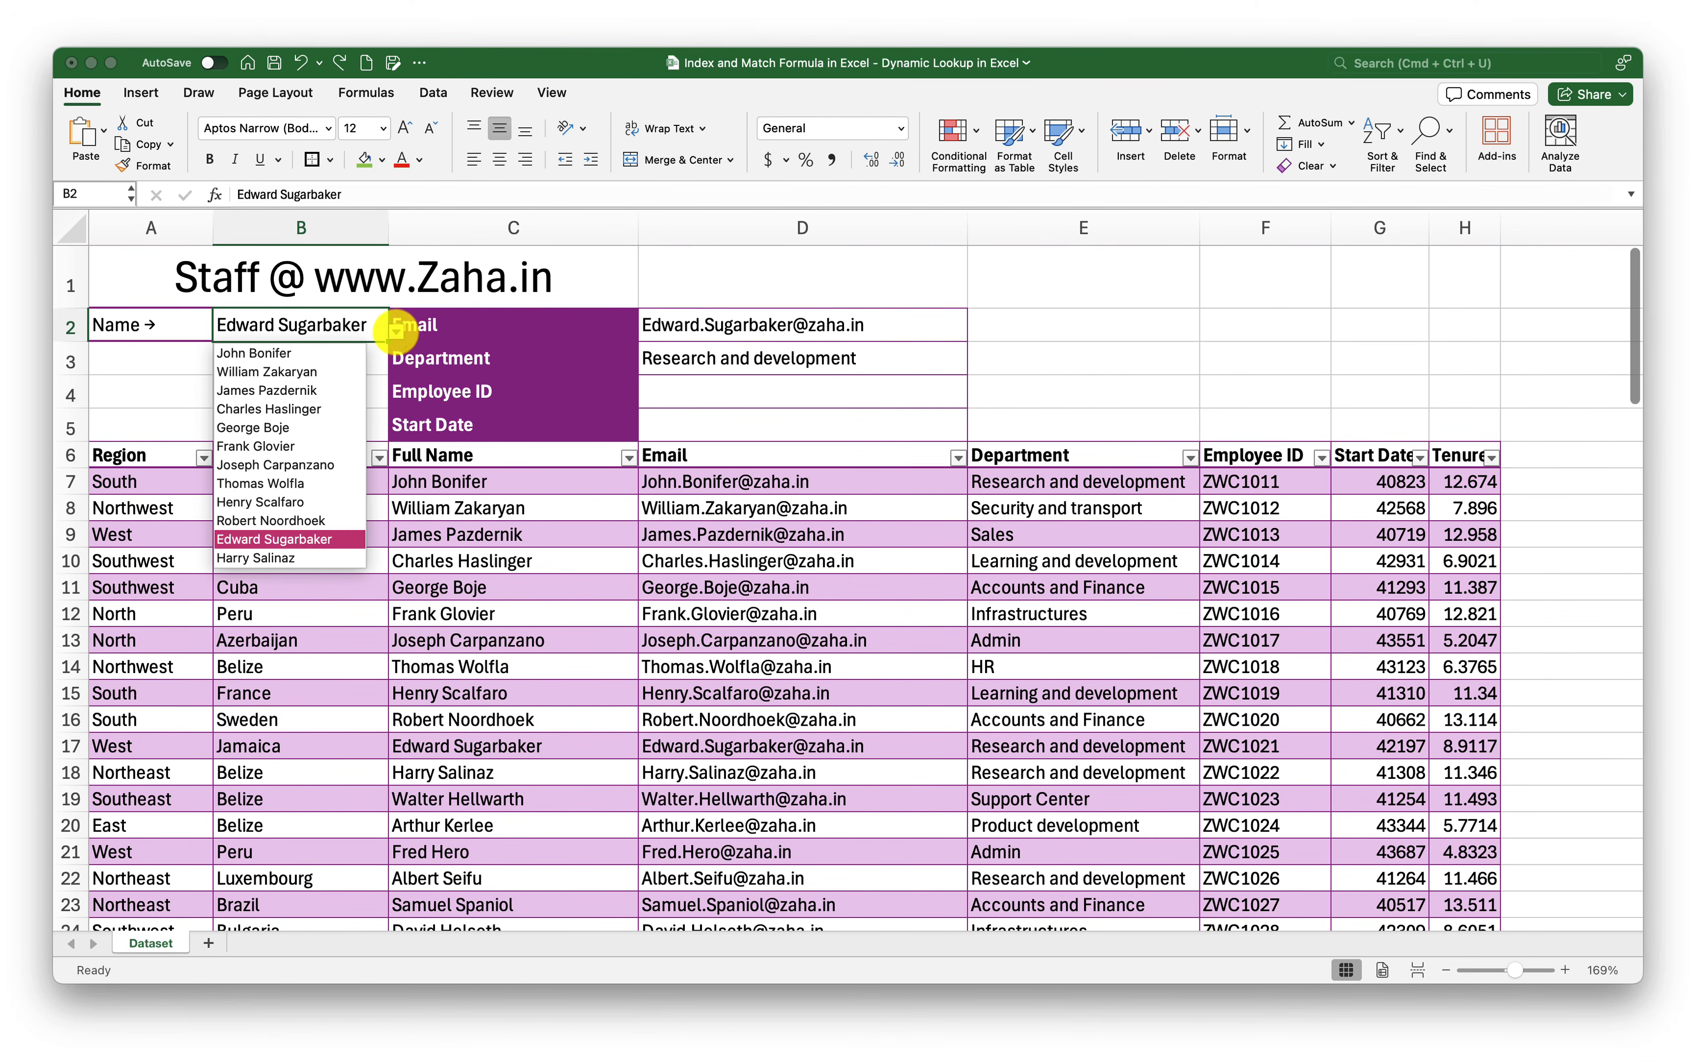
click(335, 389)
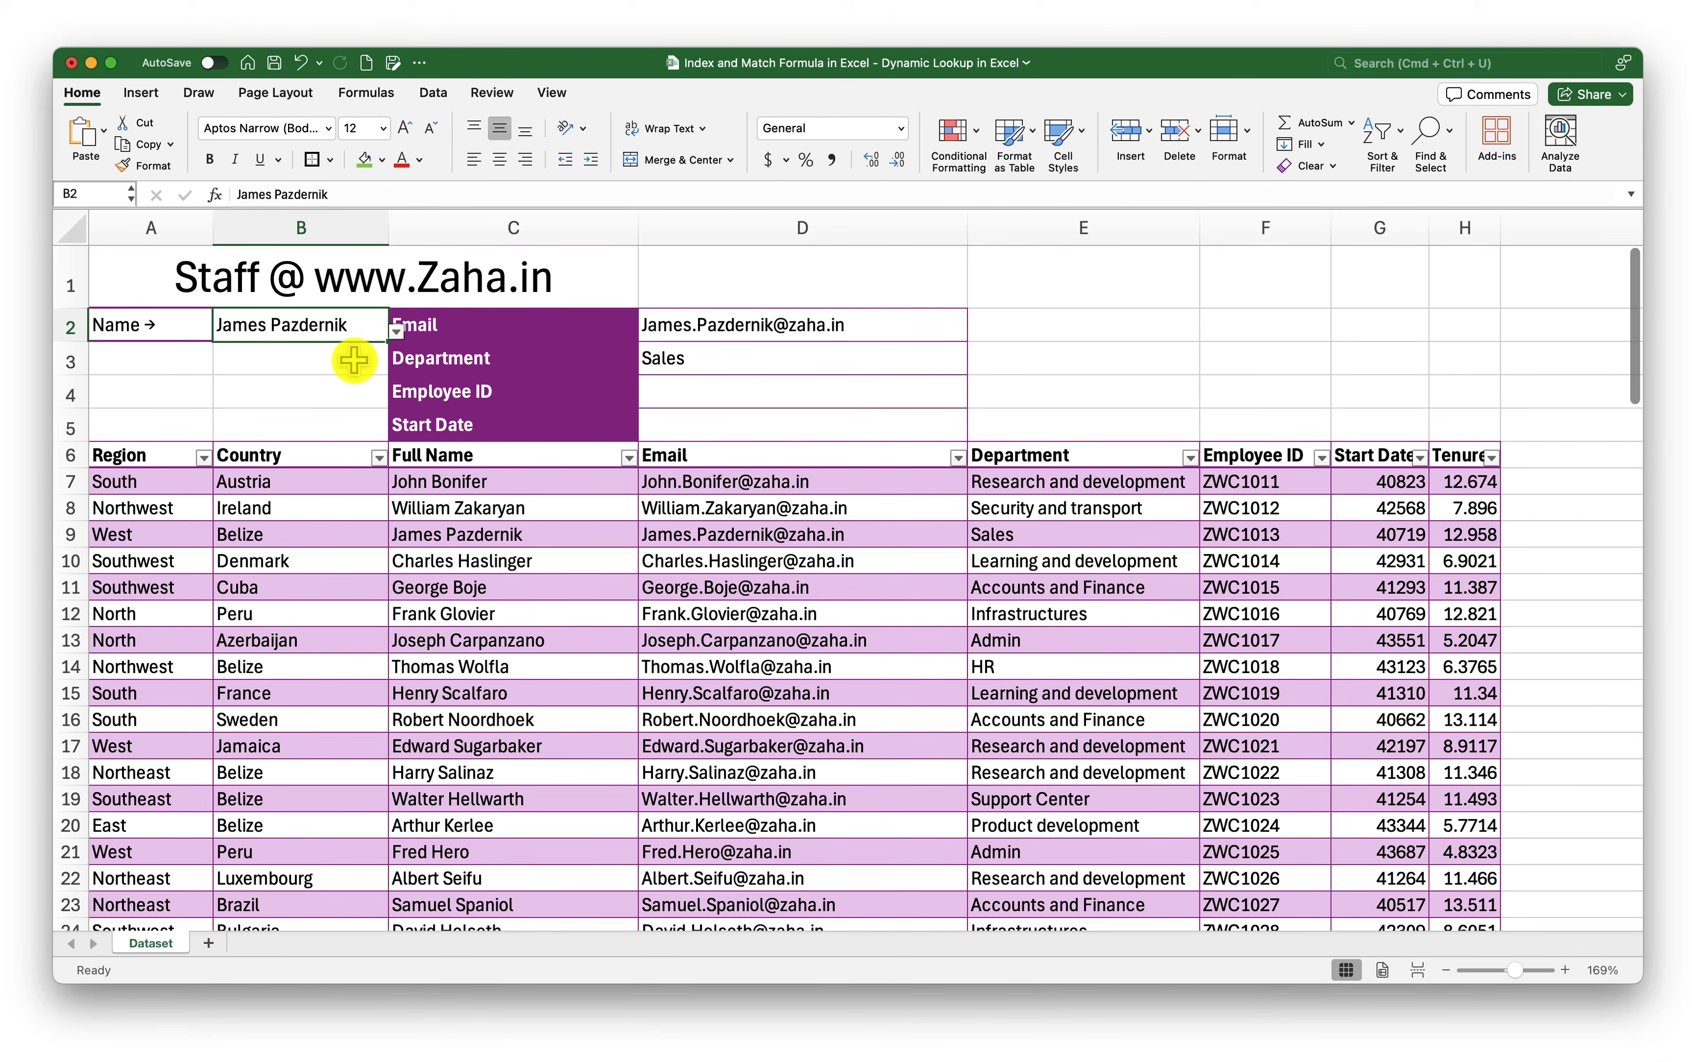
Step: Review the Employee ID and Start Date labels in C4 and C5 and compare the lookup formulas in D2 and D3
click(513, 424)
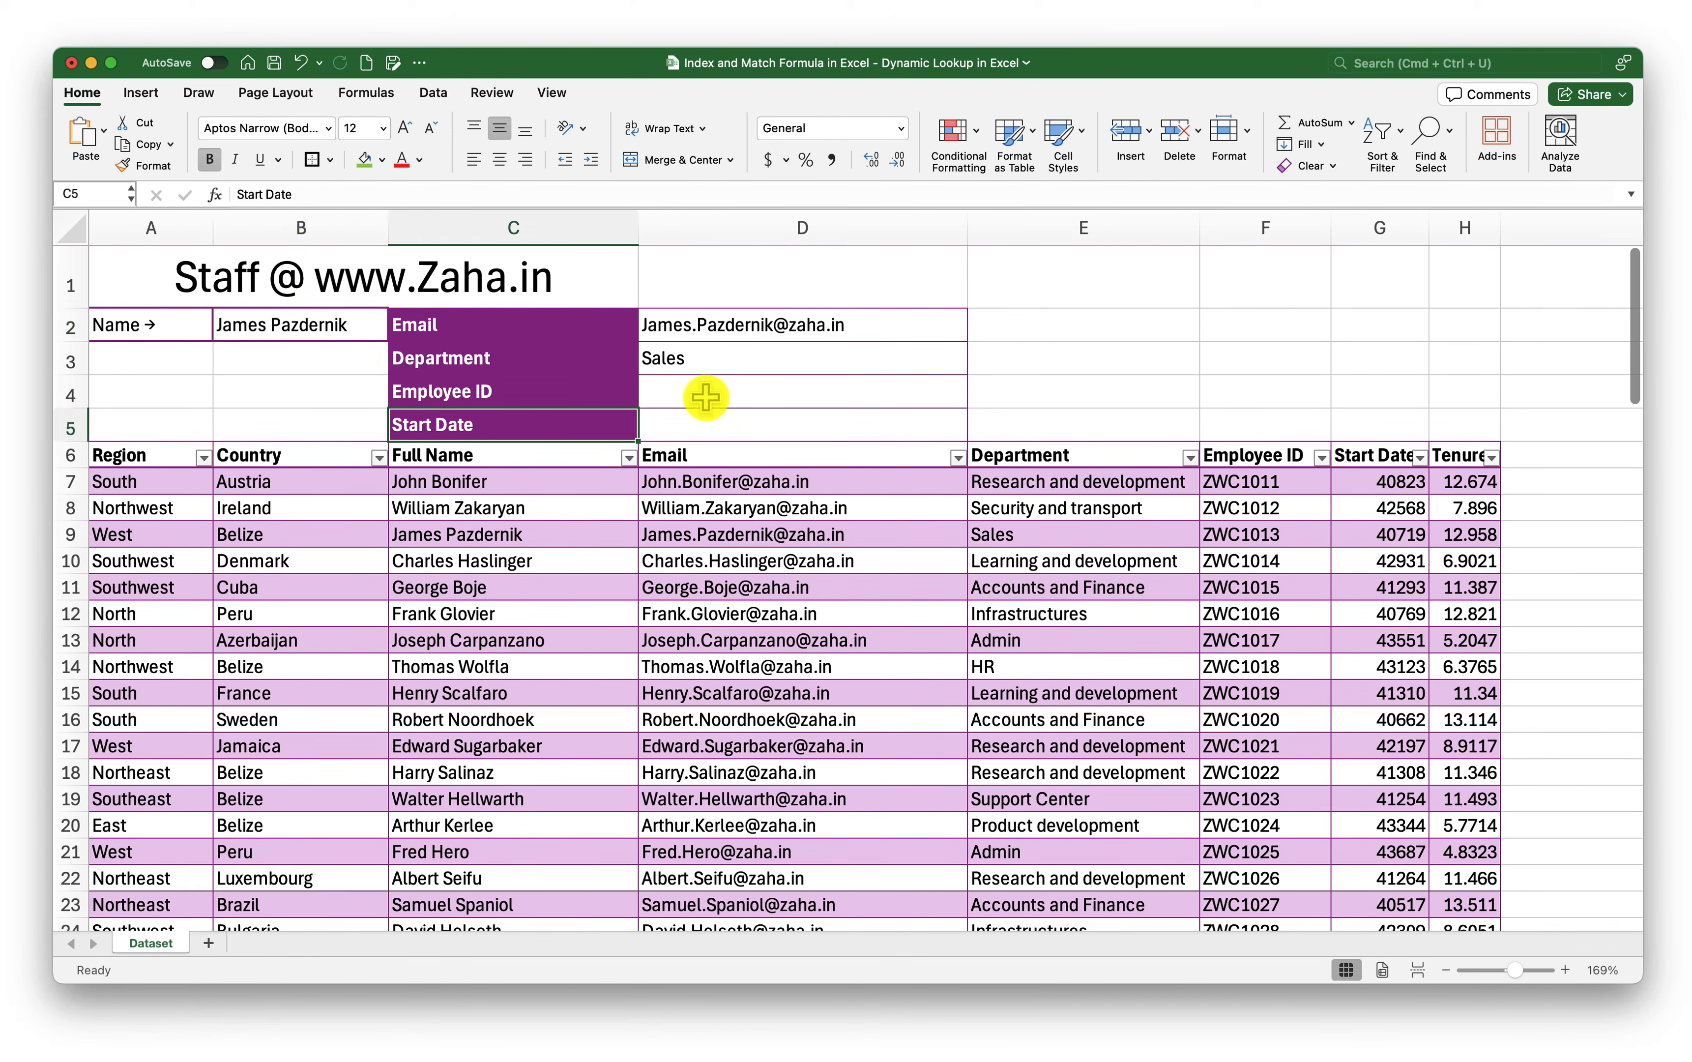
click(585, 393)
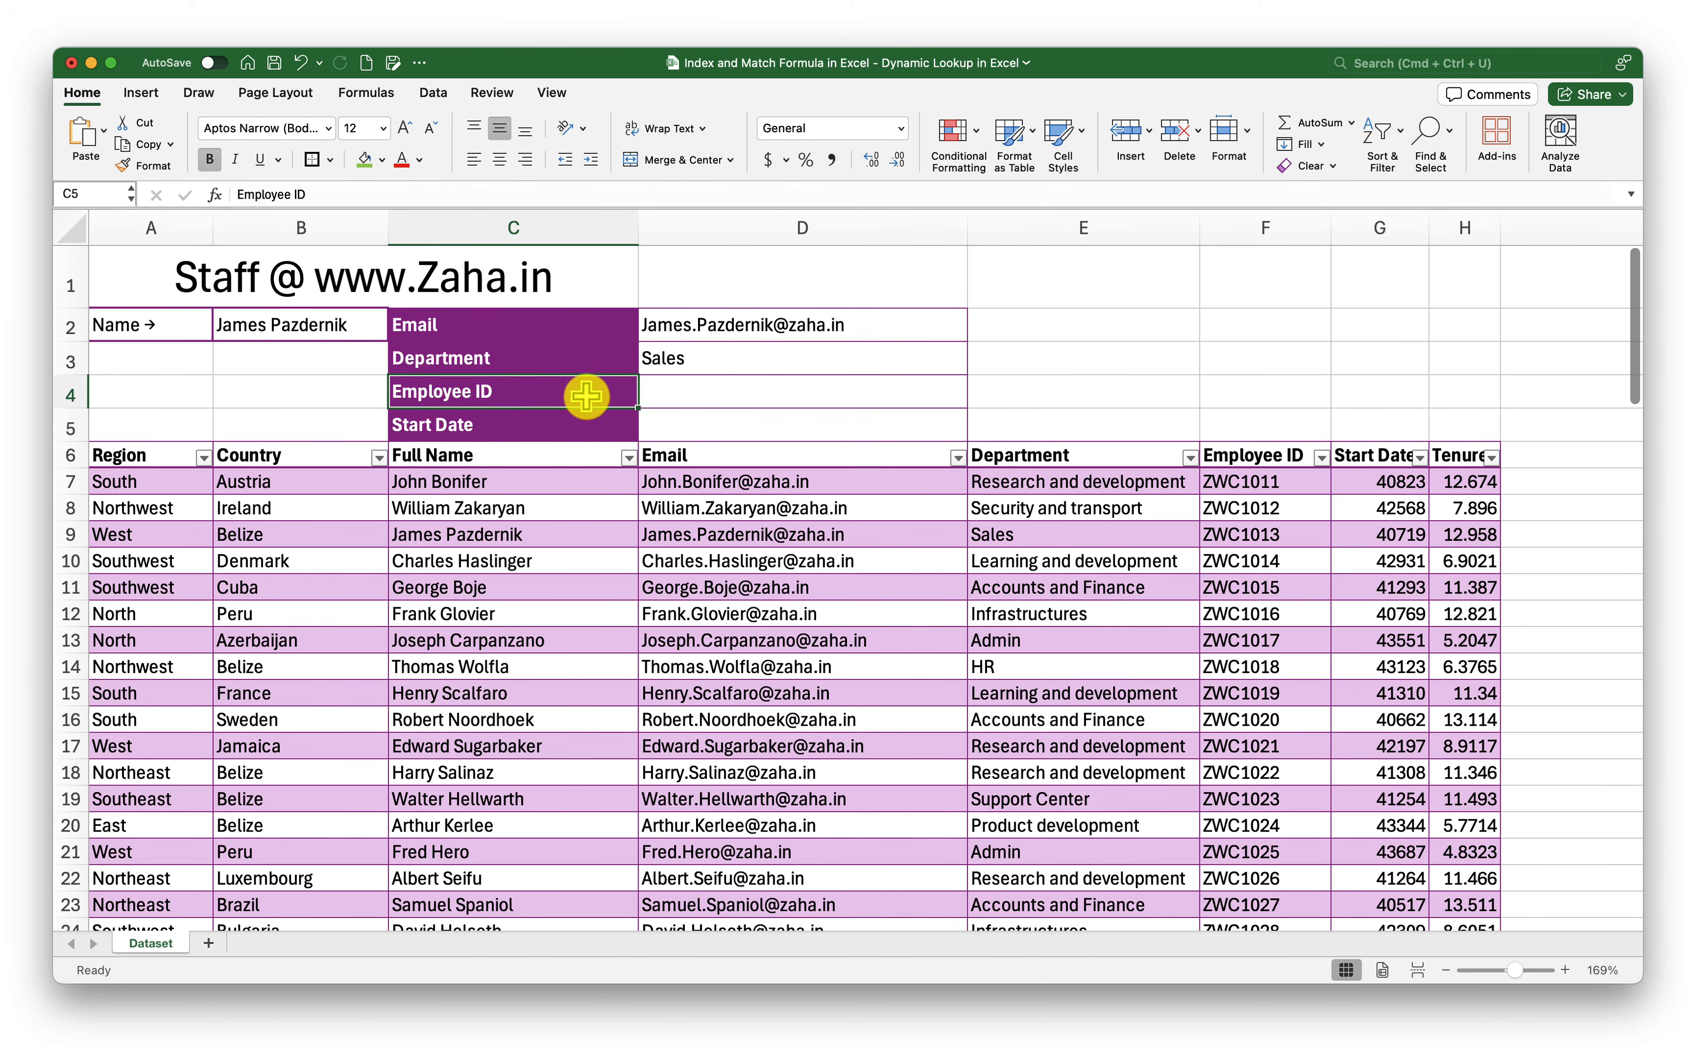
click(572, 426)
click(743, 323)
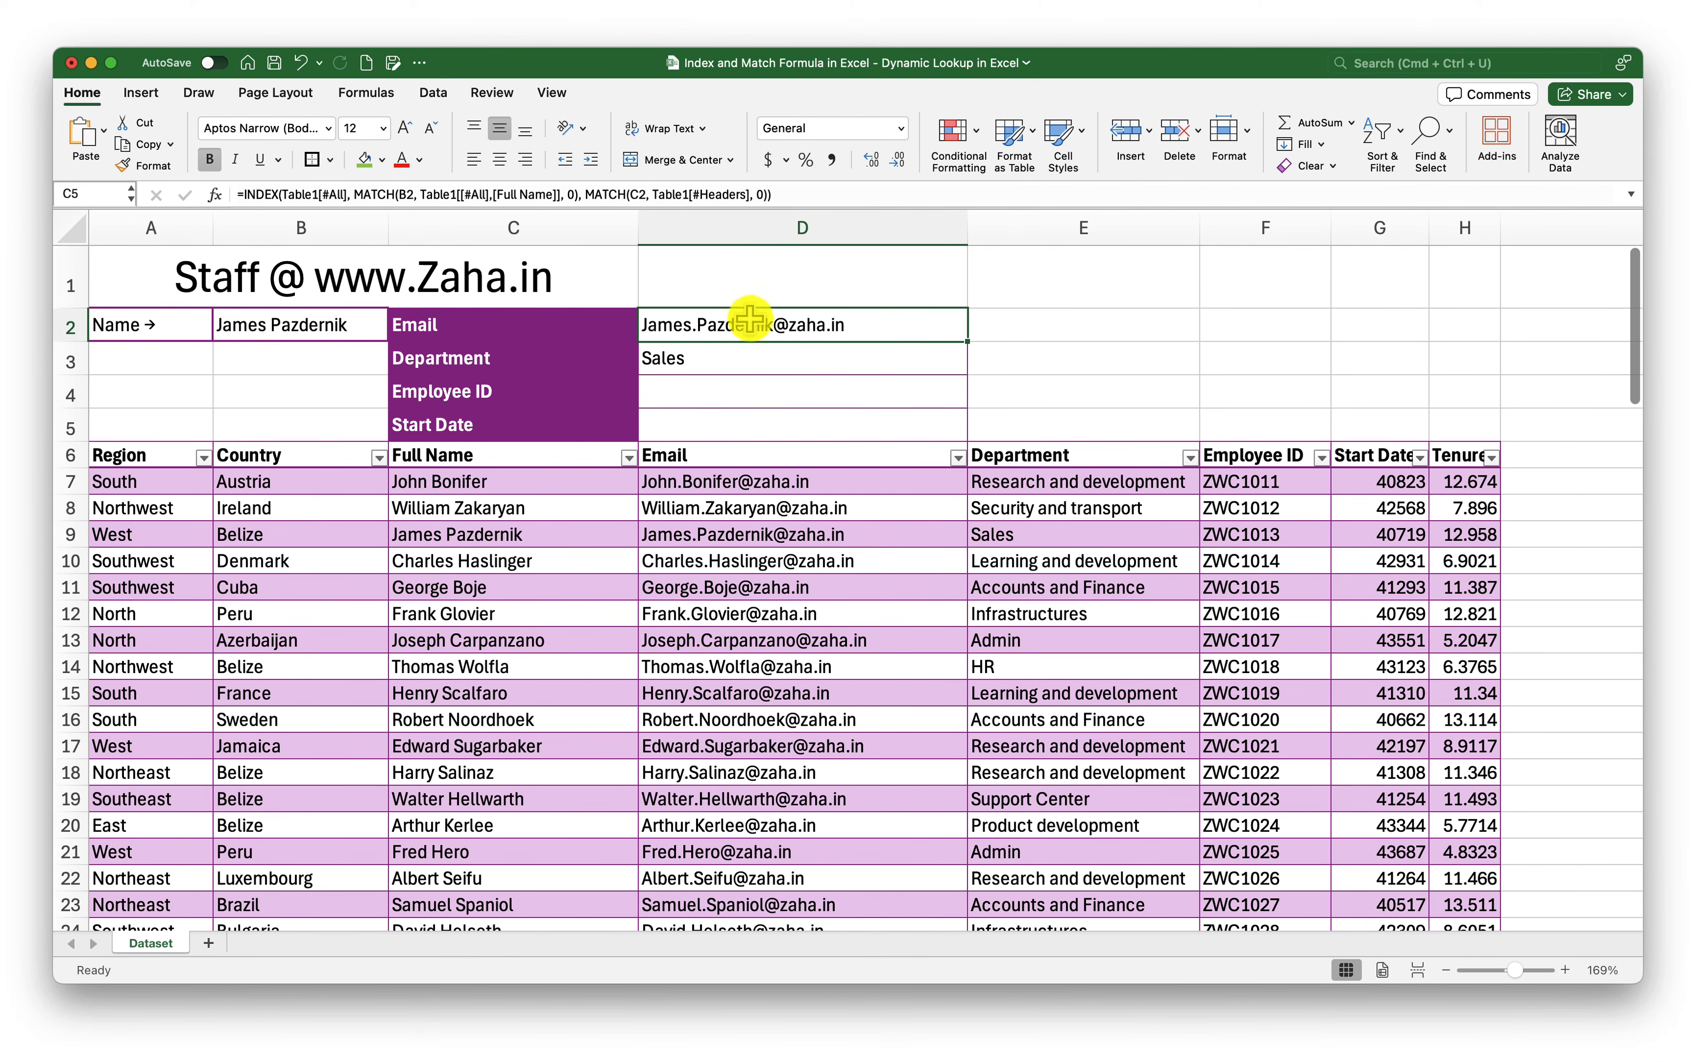
click(718, 359)
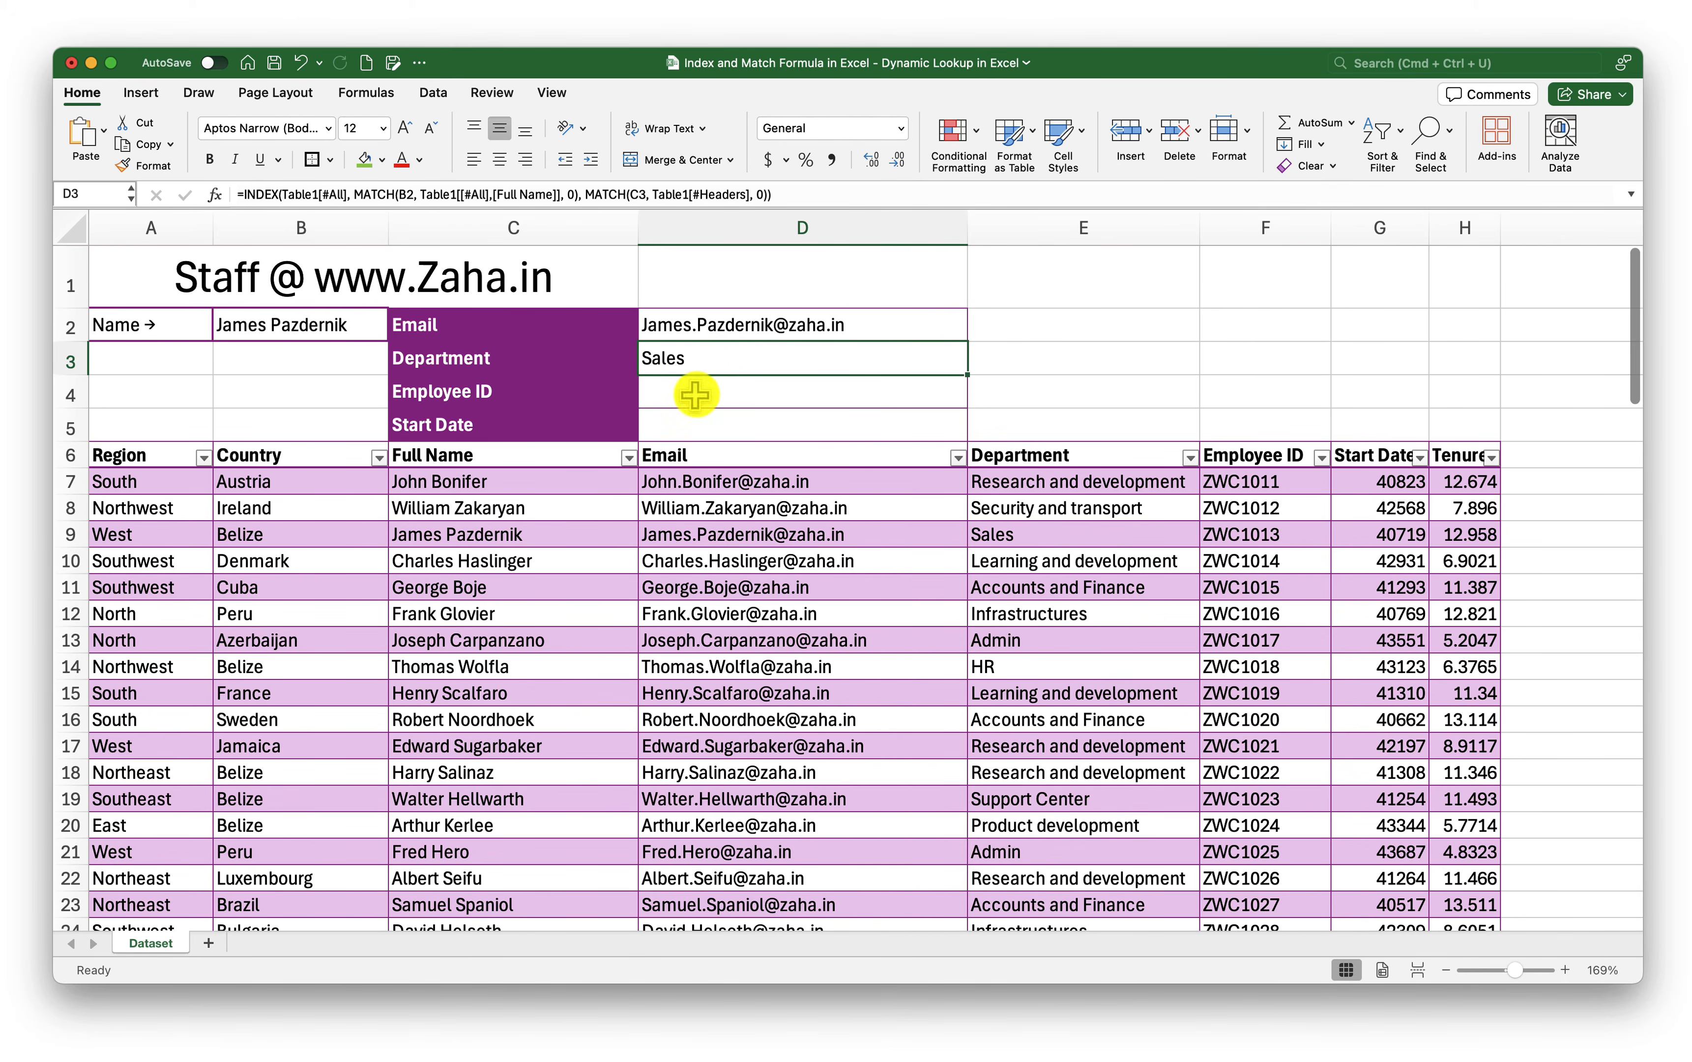
click(349, 332)
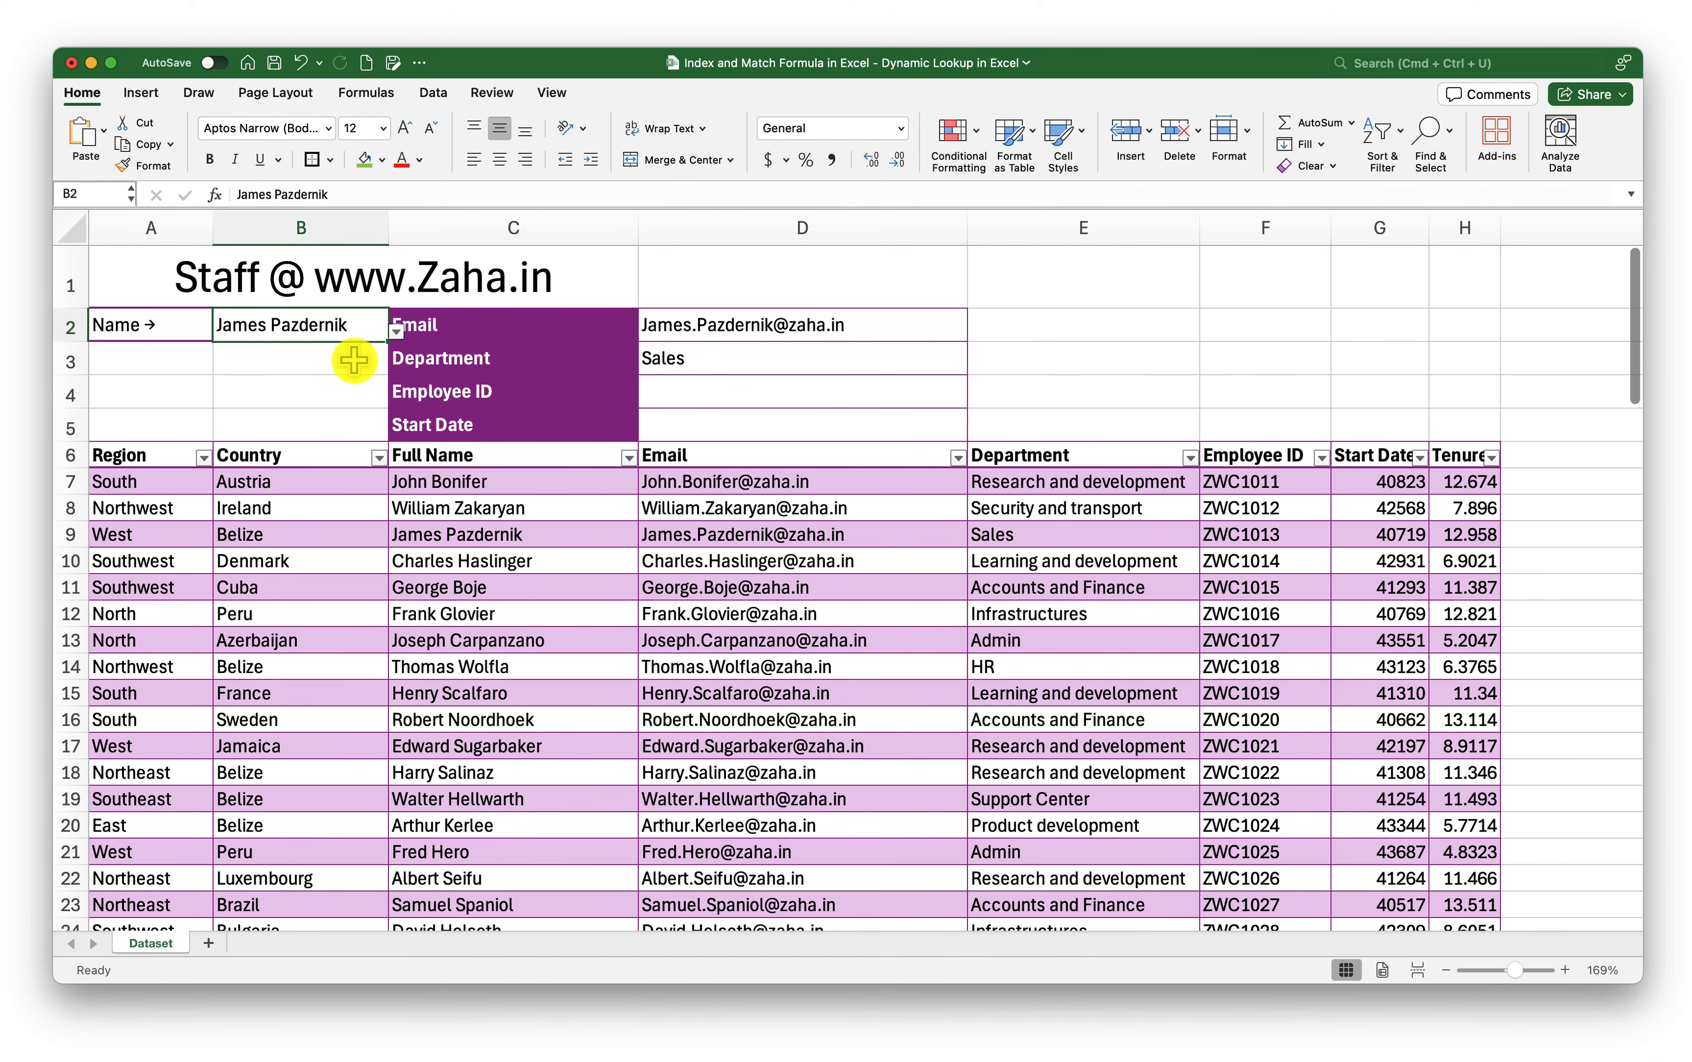